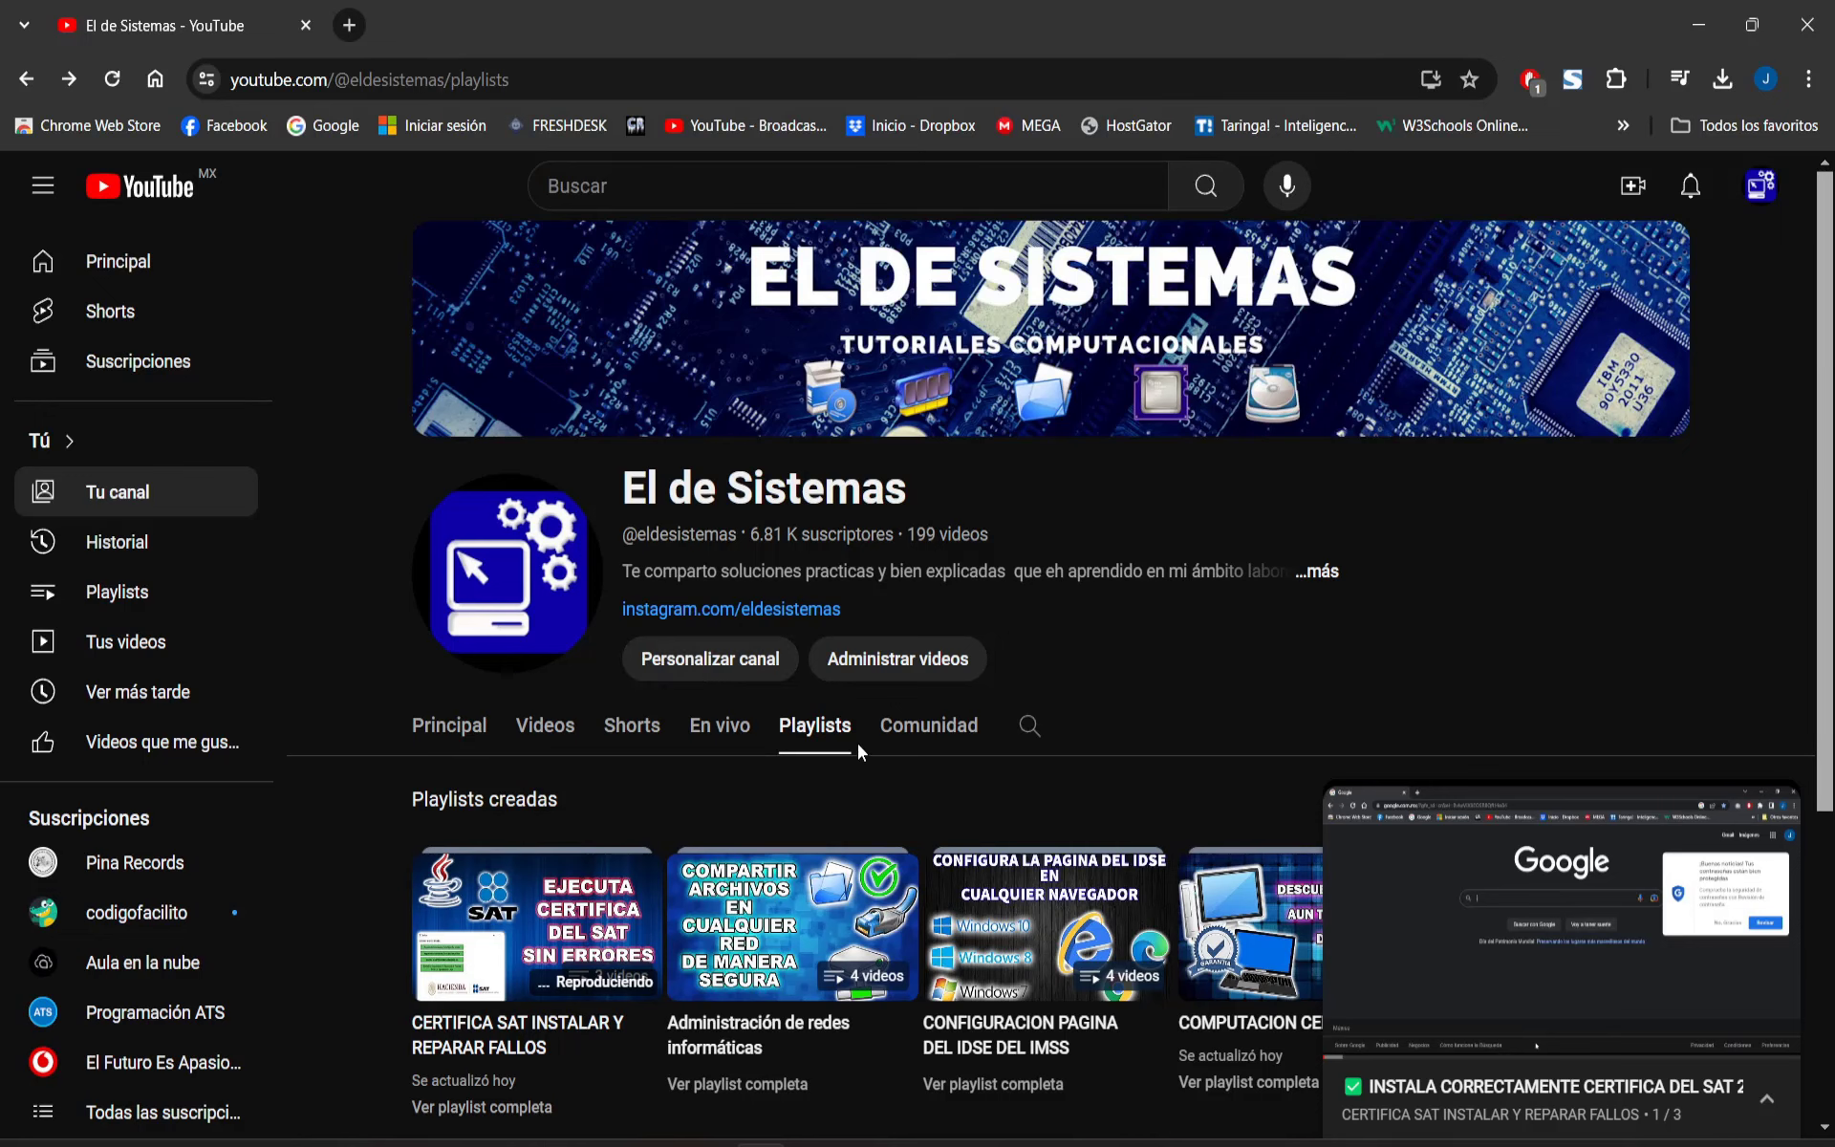
Dismiss the mini player, open the channel's CERTIFICA SAT INSTALAR Y REPARAR FALLOS playlist and pause its first video.
{"action": "left_click", "coordinate": [838, 738]}
{"action": "scroll", "coordinate": [640, 828], "scroll_direction": "down", "scroll_amount": 5}
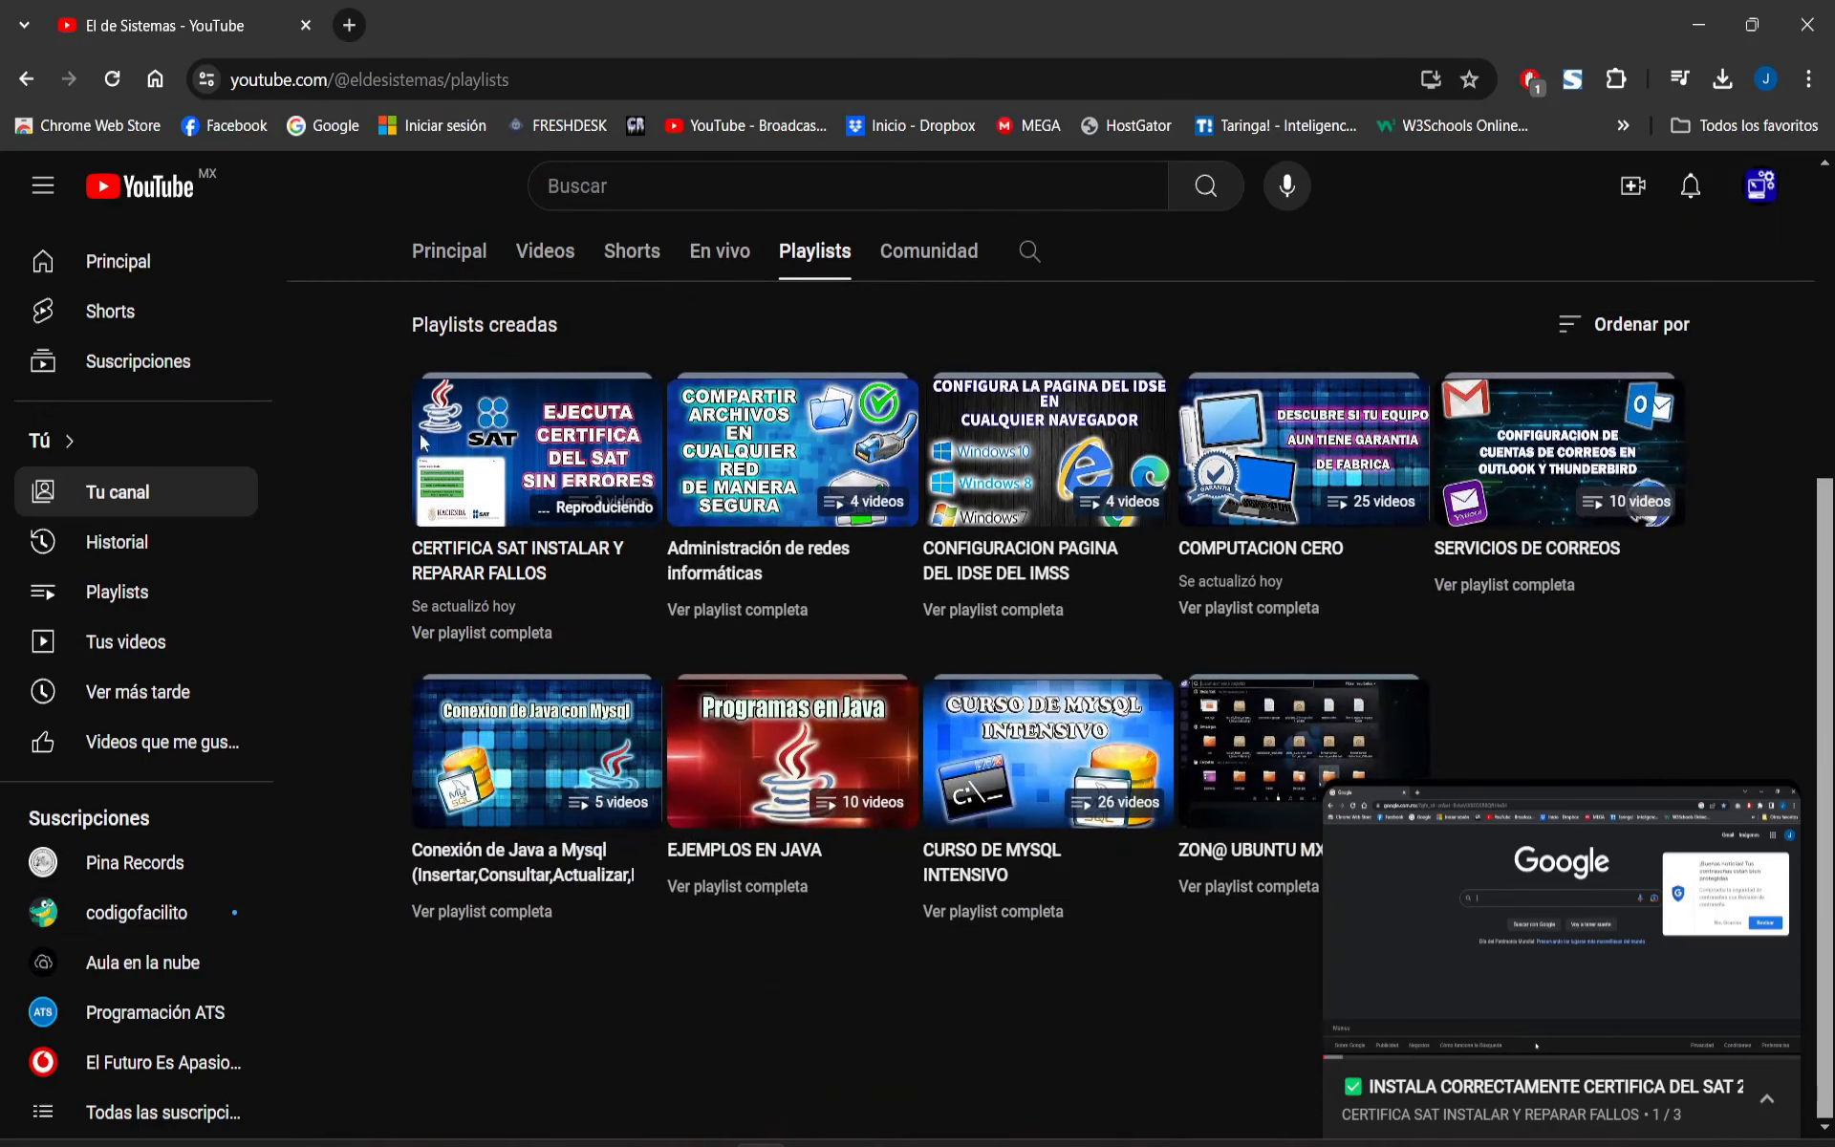
{"action": "mouse_move", "coordinate": [1765, 807]}
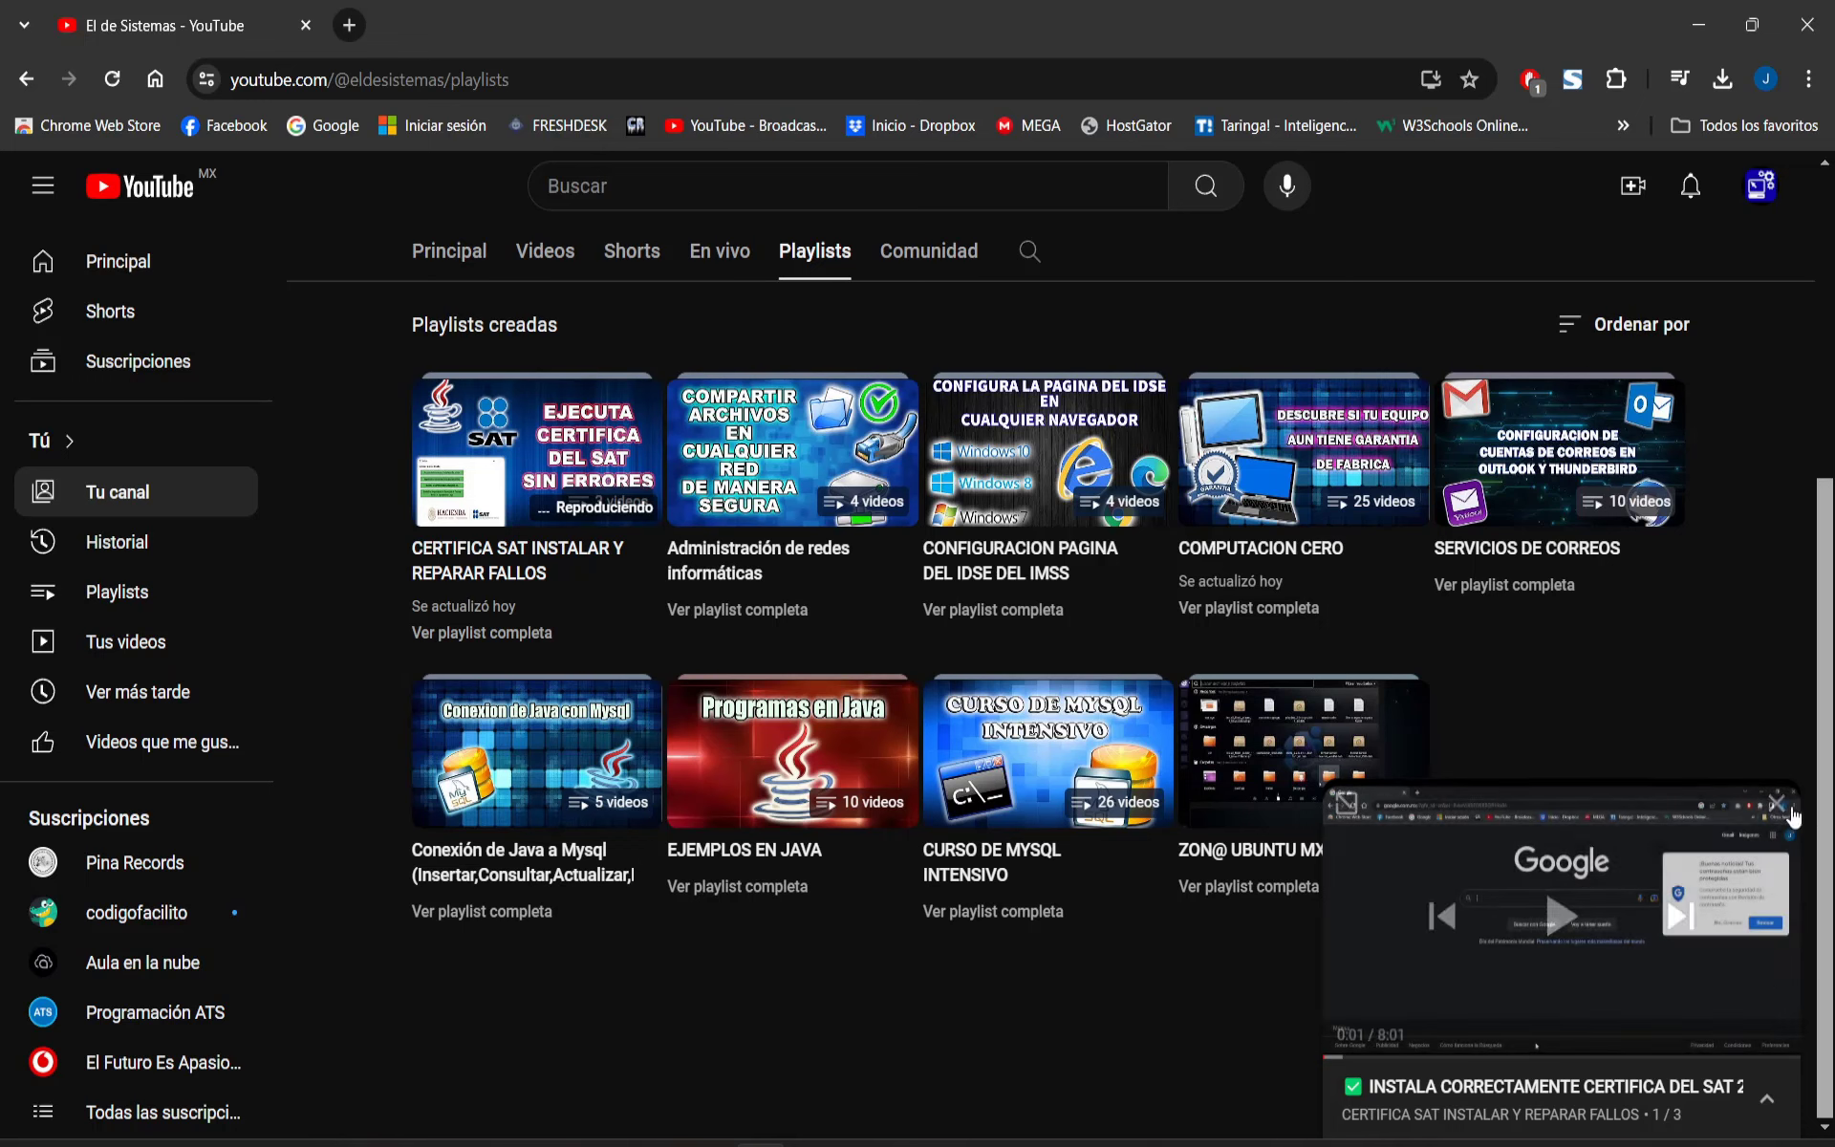
{"action": "left_click", "coordinate": [1776, 803]}
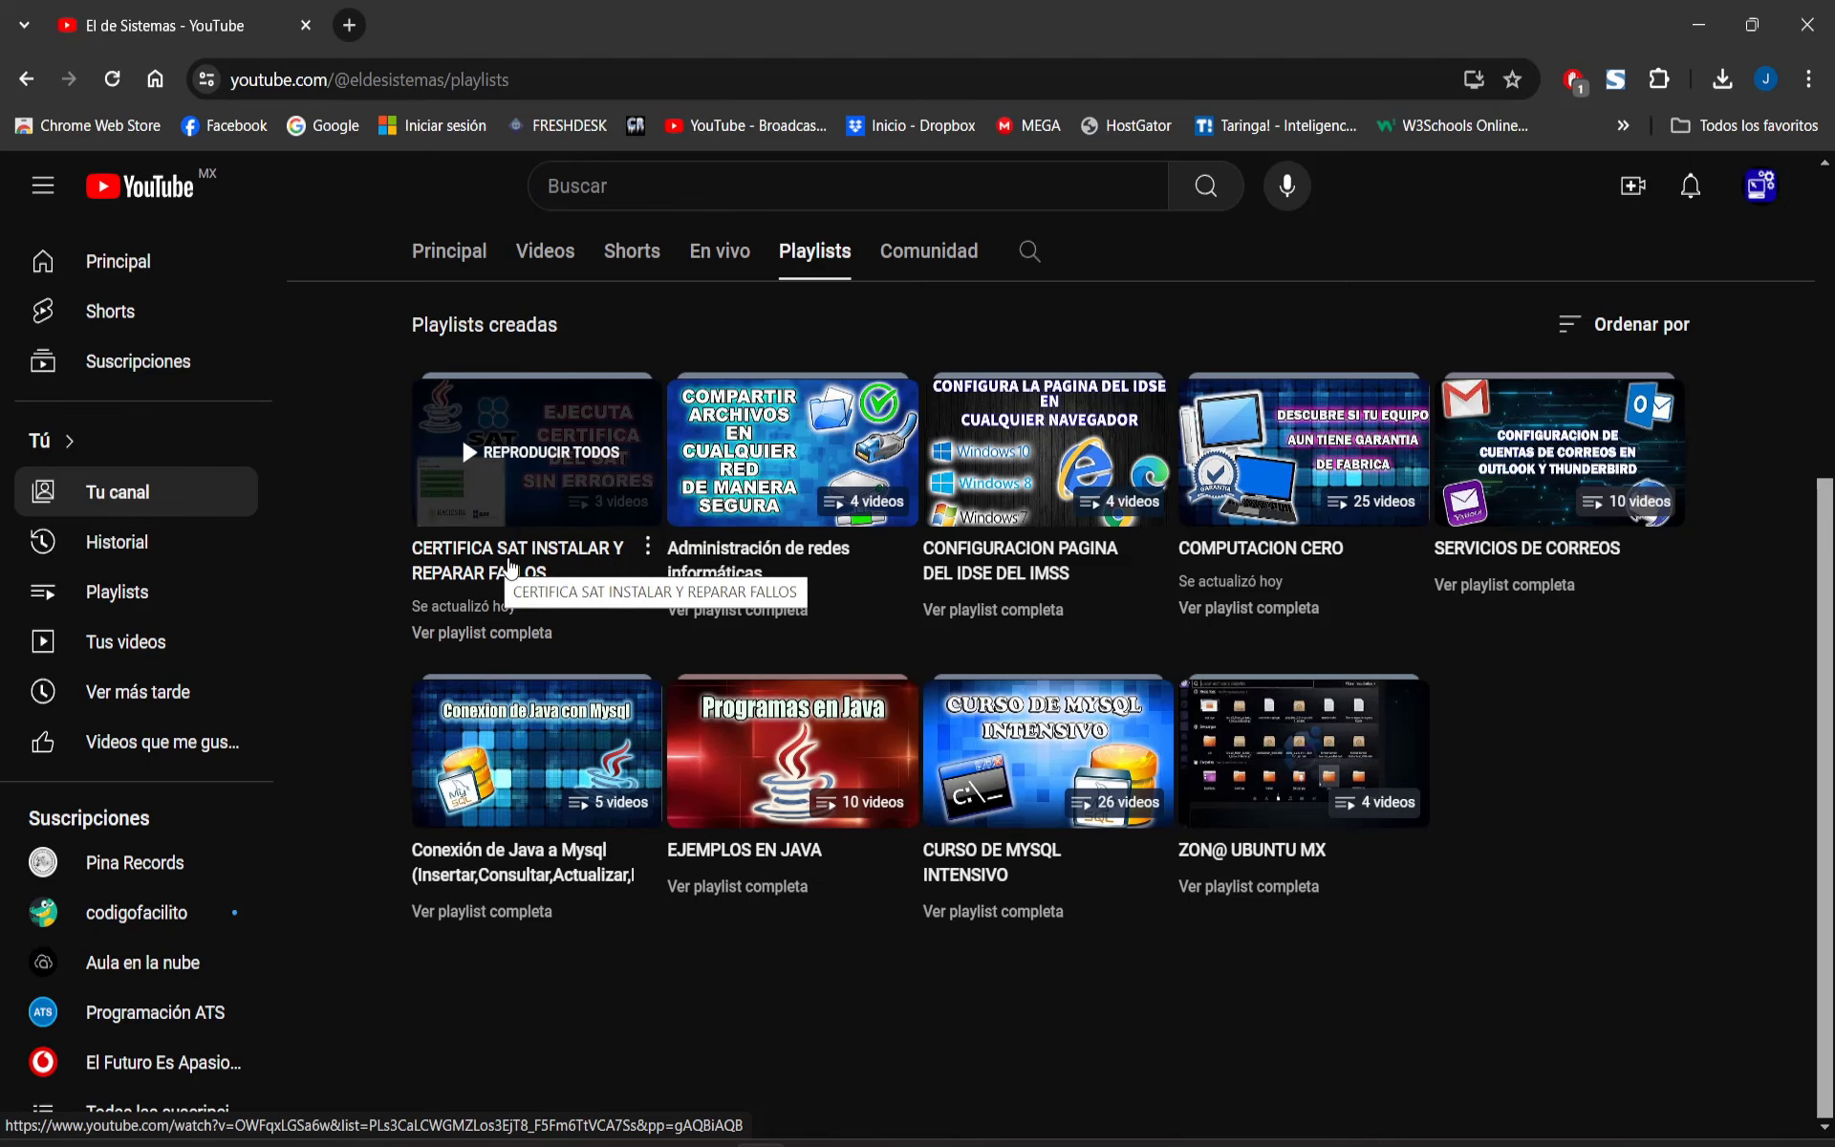
{"action": "left_click", "coordinate": [512, 567]}
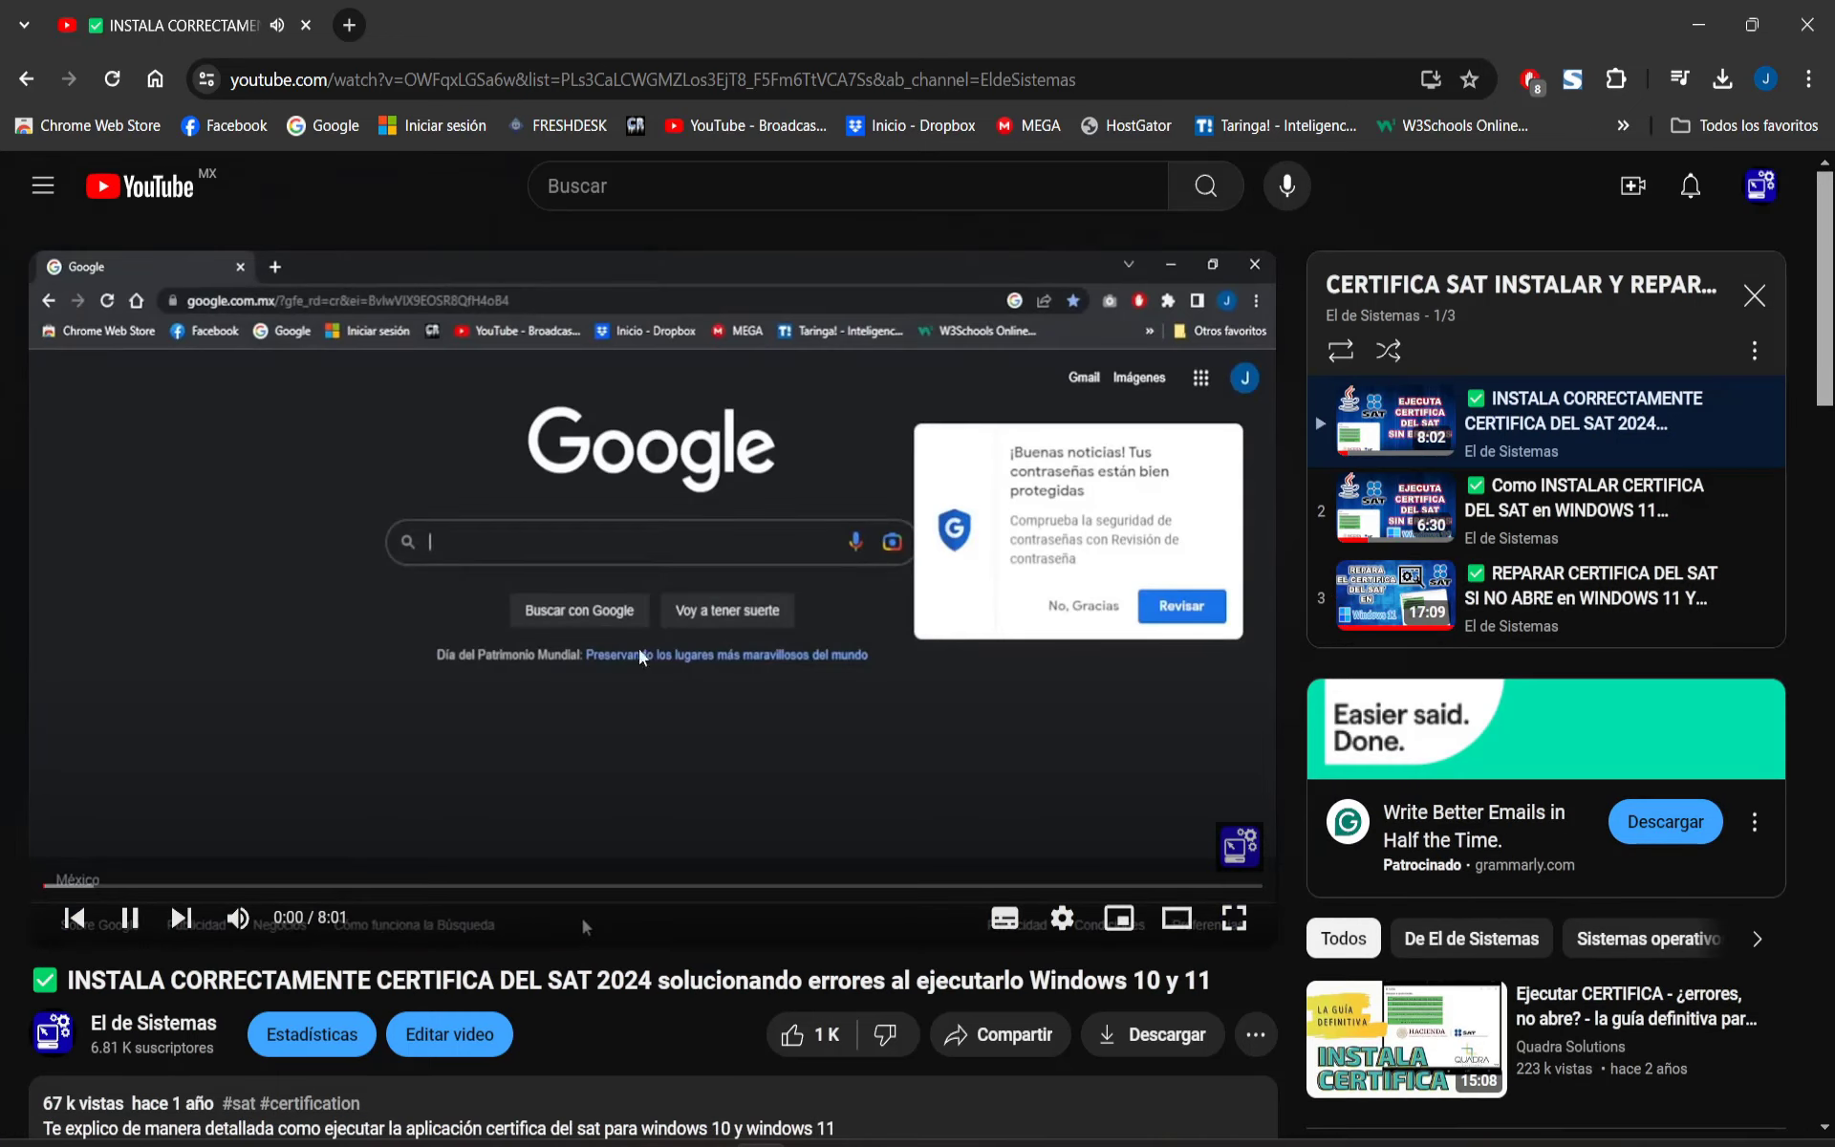
{"action": "left_click", "coordinate": [131, 916]}
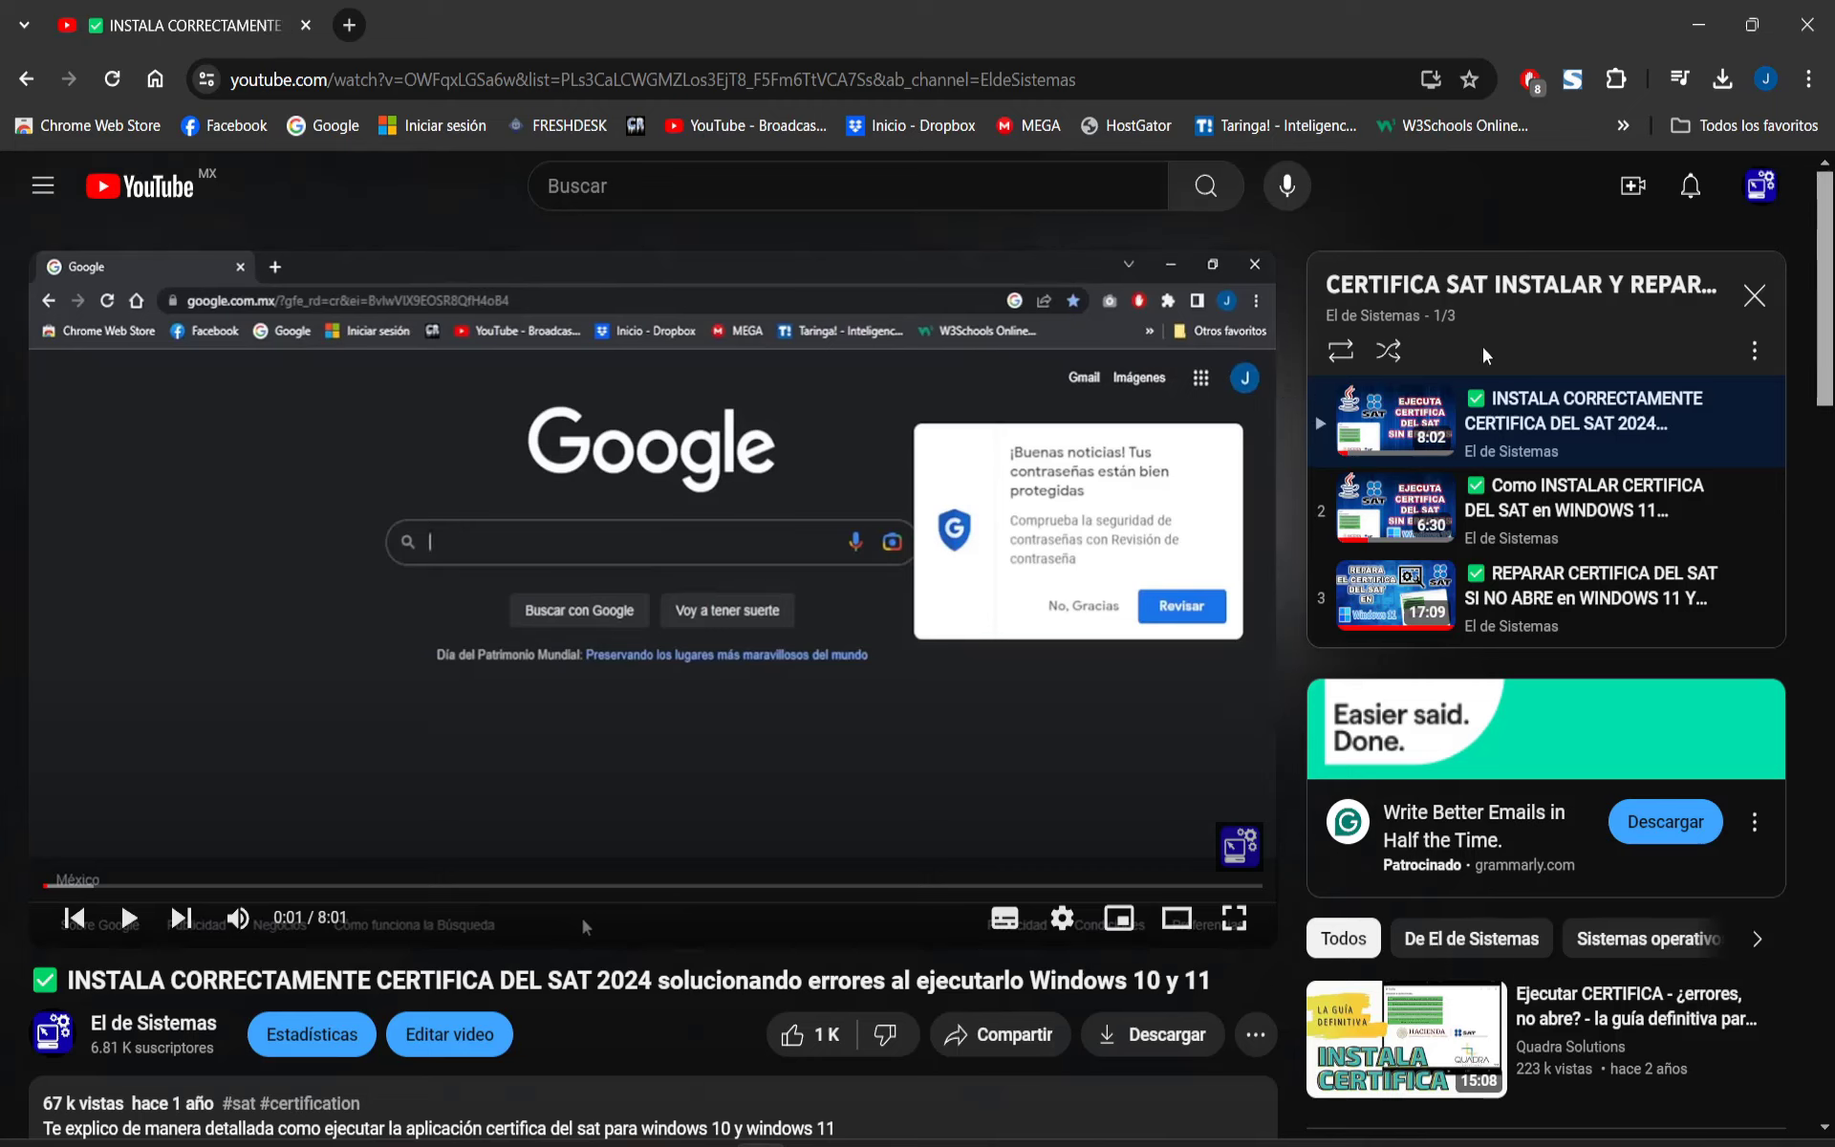
Switch to File Explorer and show the Certifica file in the PRUEBAS folder.
{"action": "left_click", "coordinate": [1695, 24]}
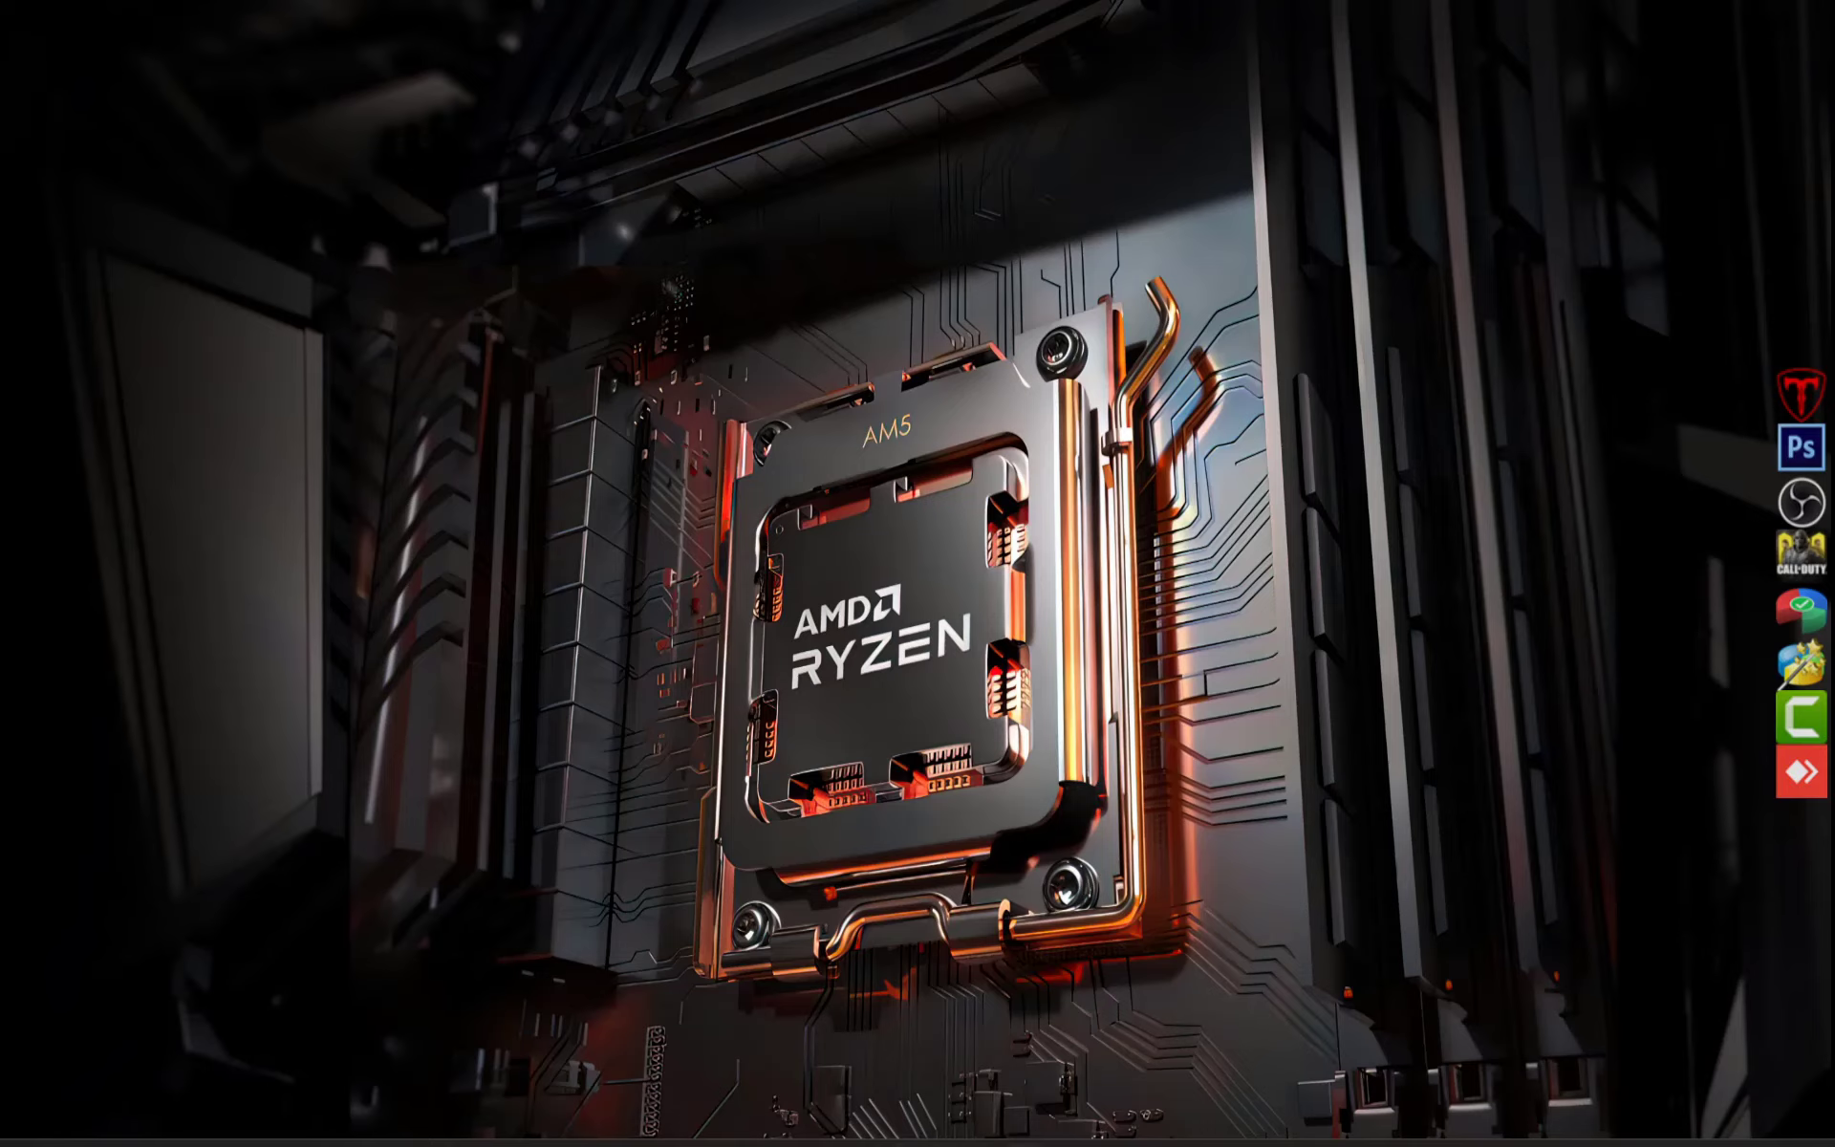
{"action": "mouse_move", "coordinate": [918, 1144]}
{"action": "left_click", "coordinate": [852, 1037]}
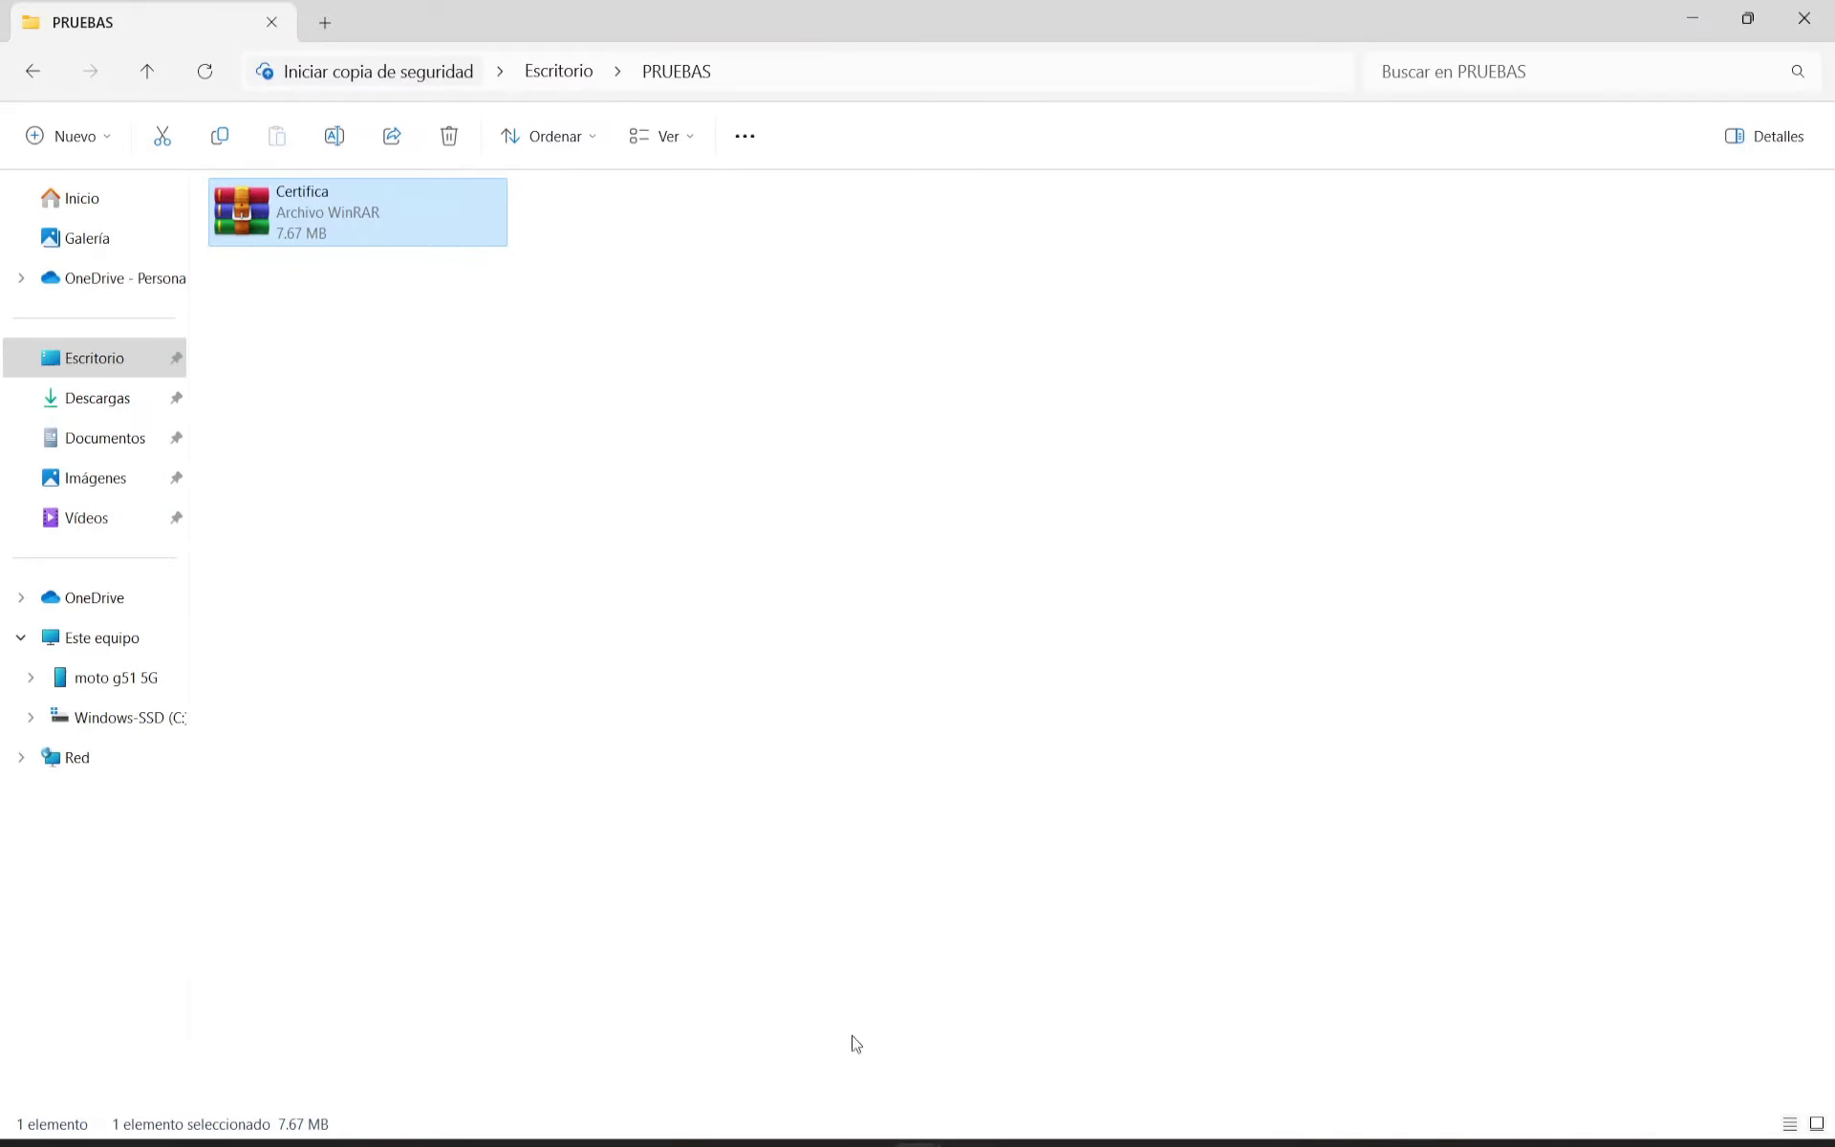
{"action": "left_click", "coordinate": [529, 444]}
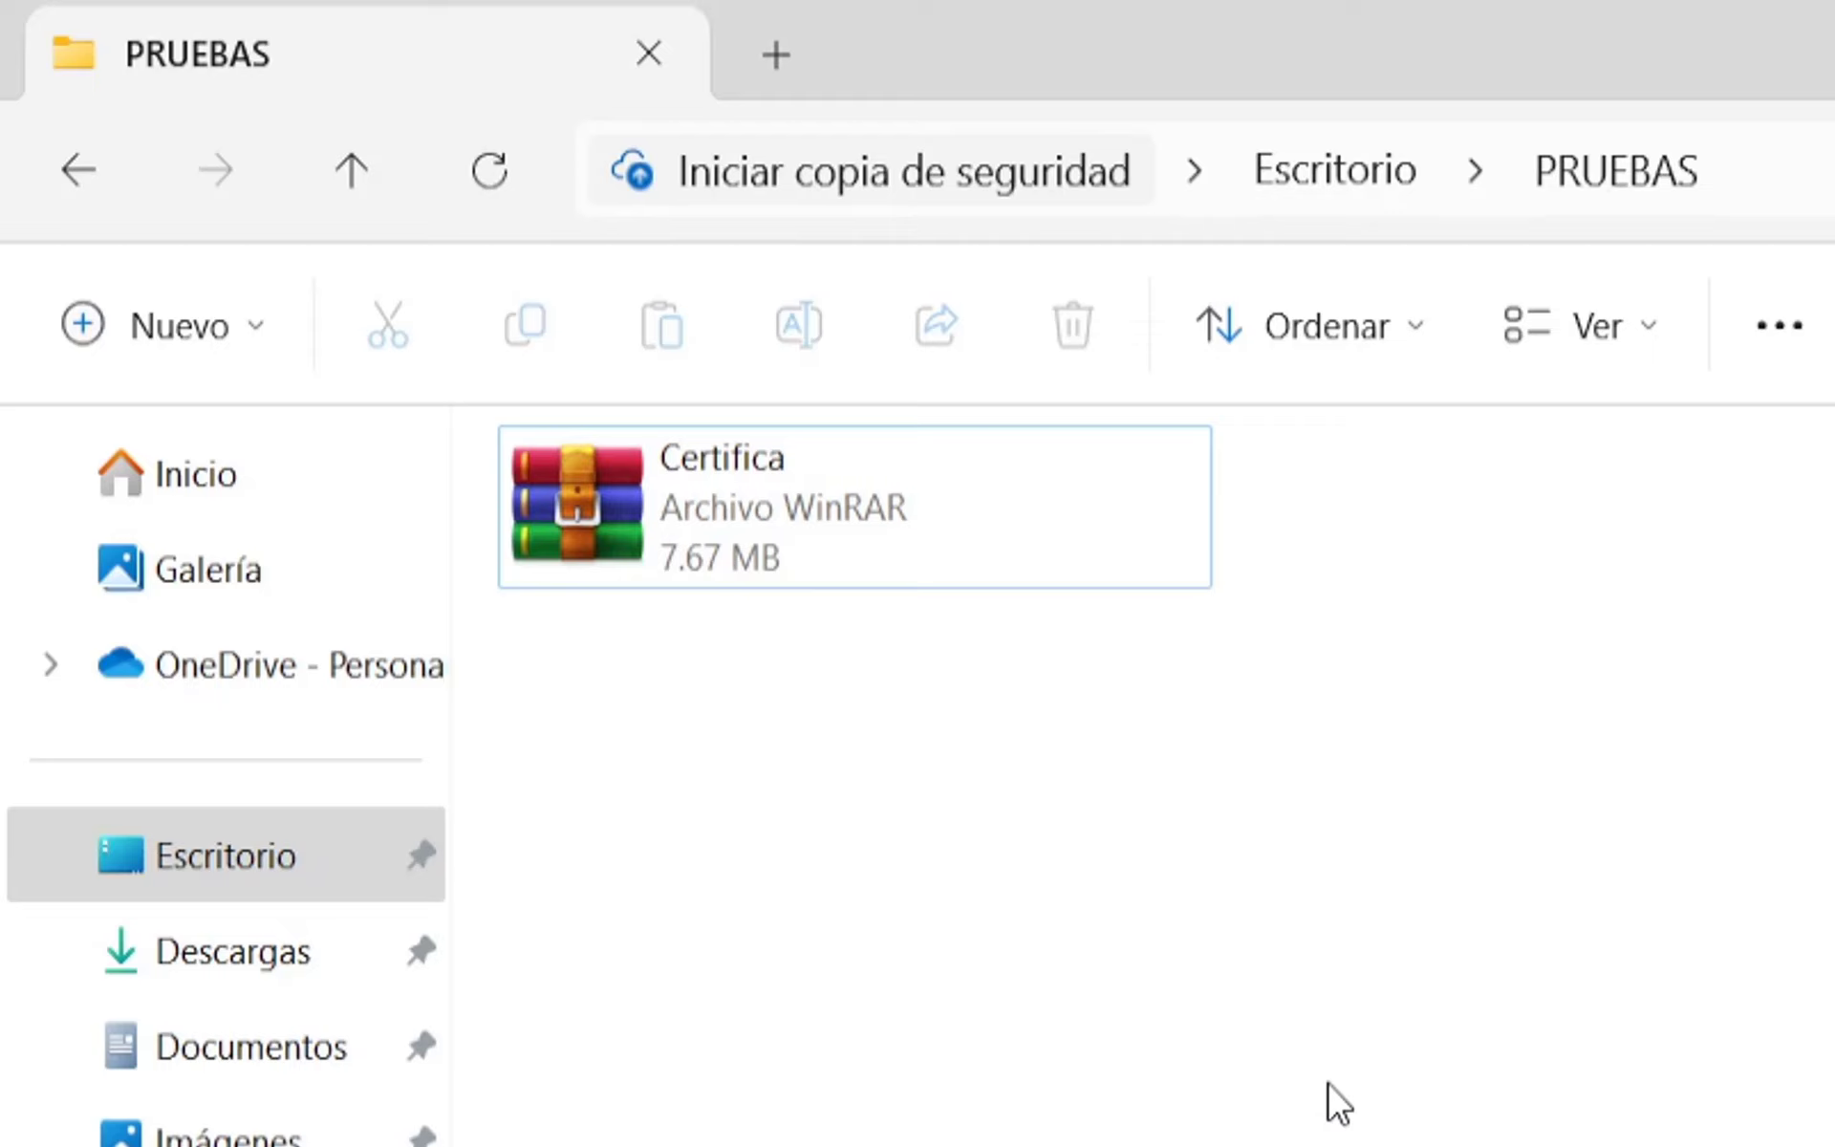
{"action": "left_click", "coordinate": [769, 562]}
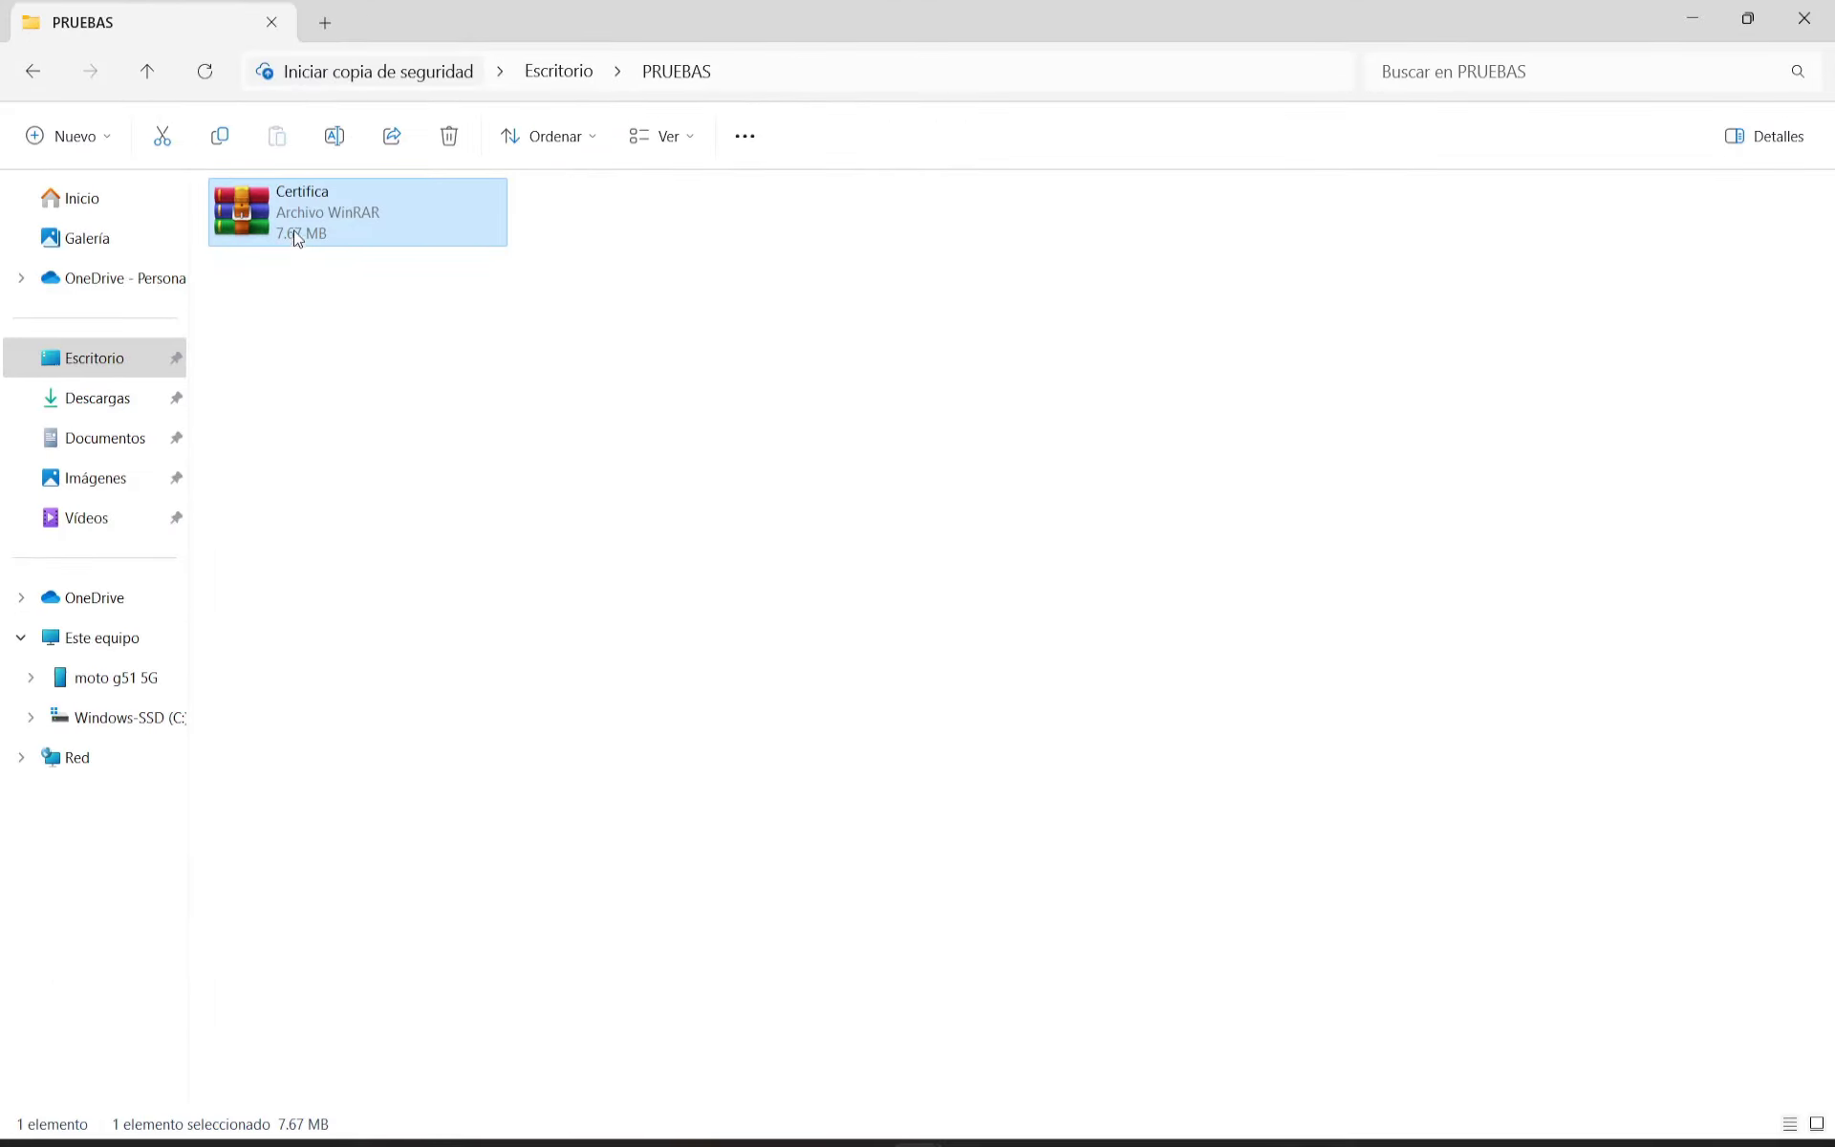
{"action": "left_click", "coordinate": [336, 293]}
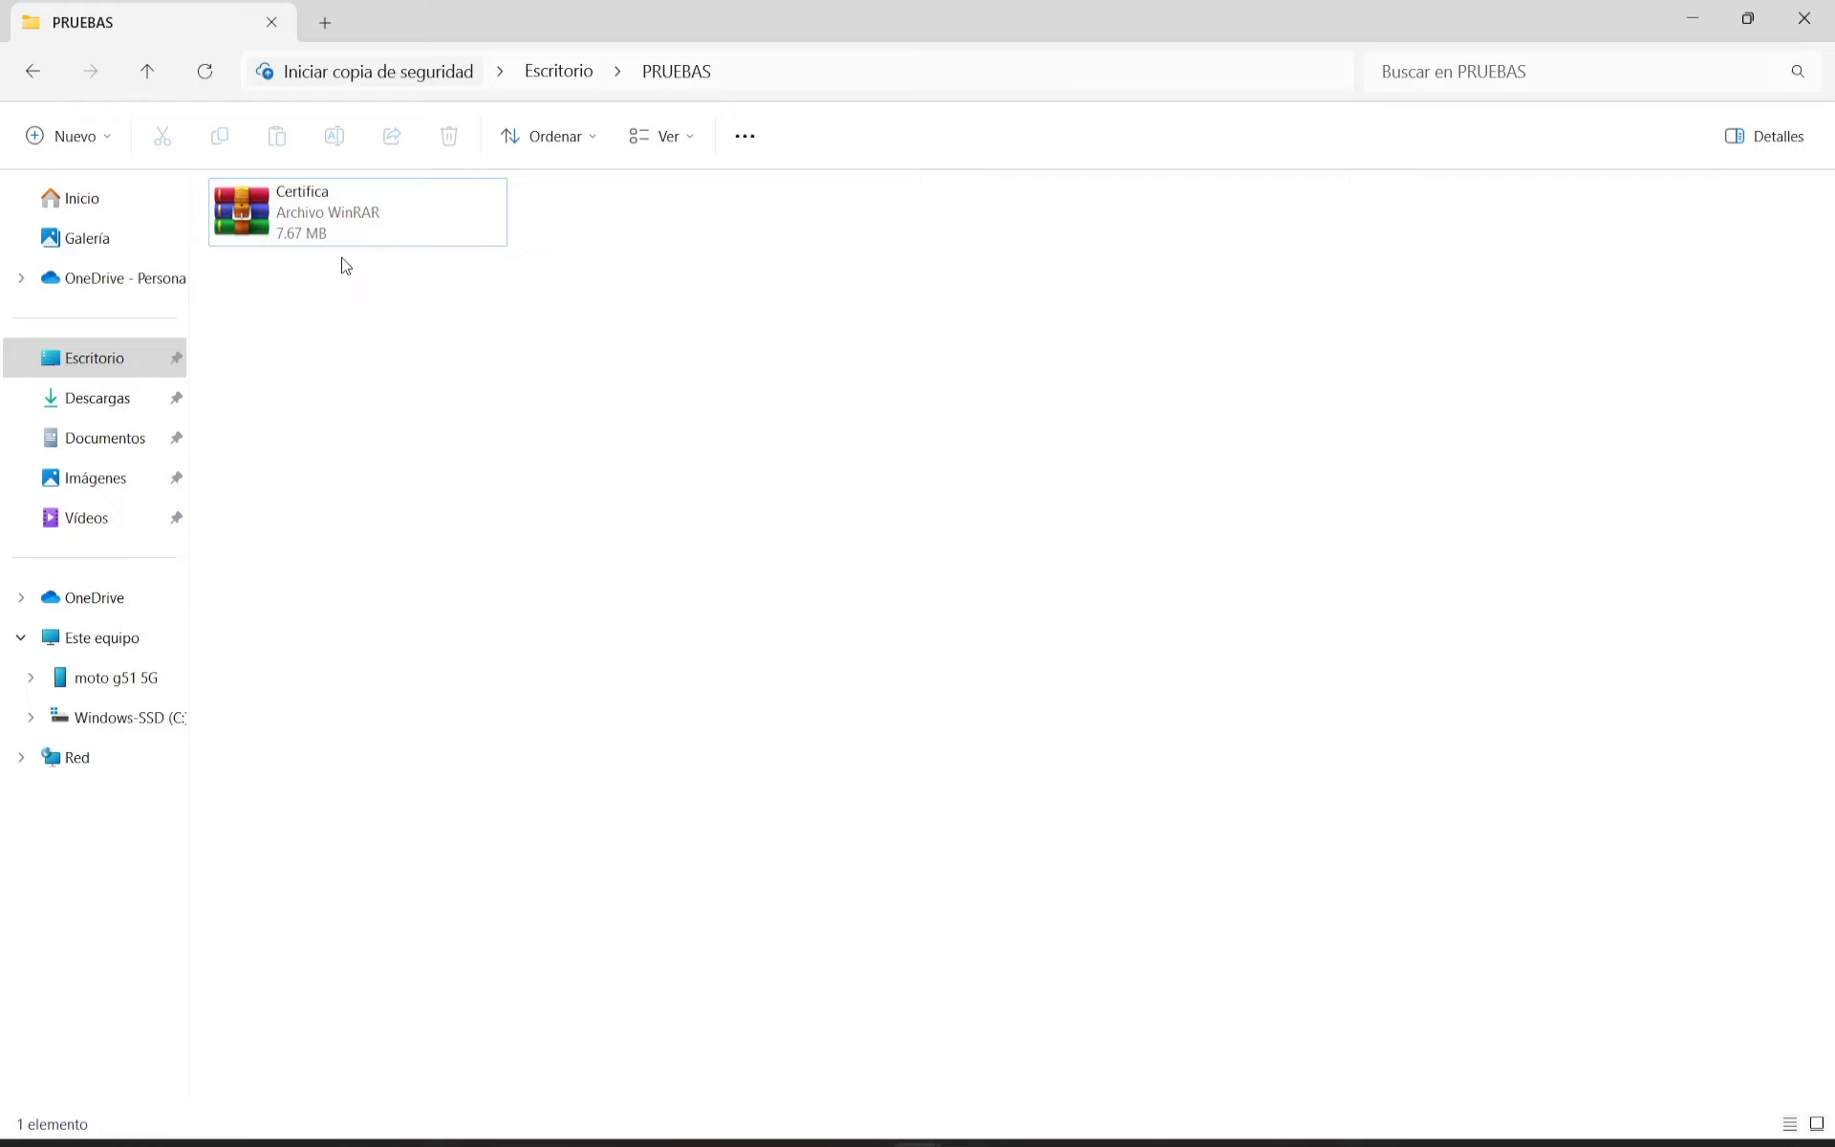
Set Bloc de notas as the default application for .jar files through the Certifica file's properties.
{"action": "right_click", "coordinate": [306, 218]}
{"action": "left_click", "coordinate": [387, 541]}
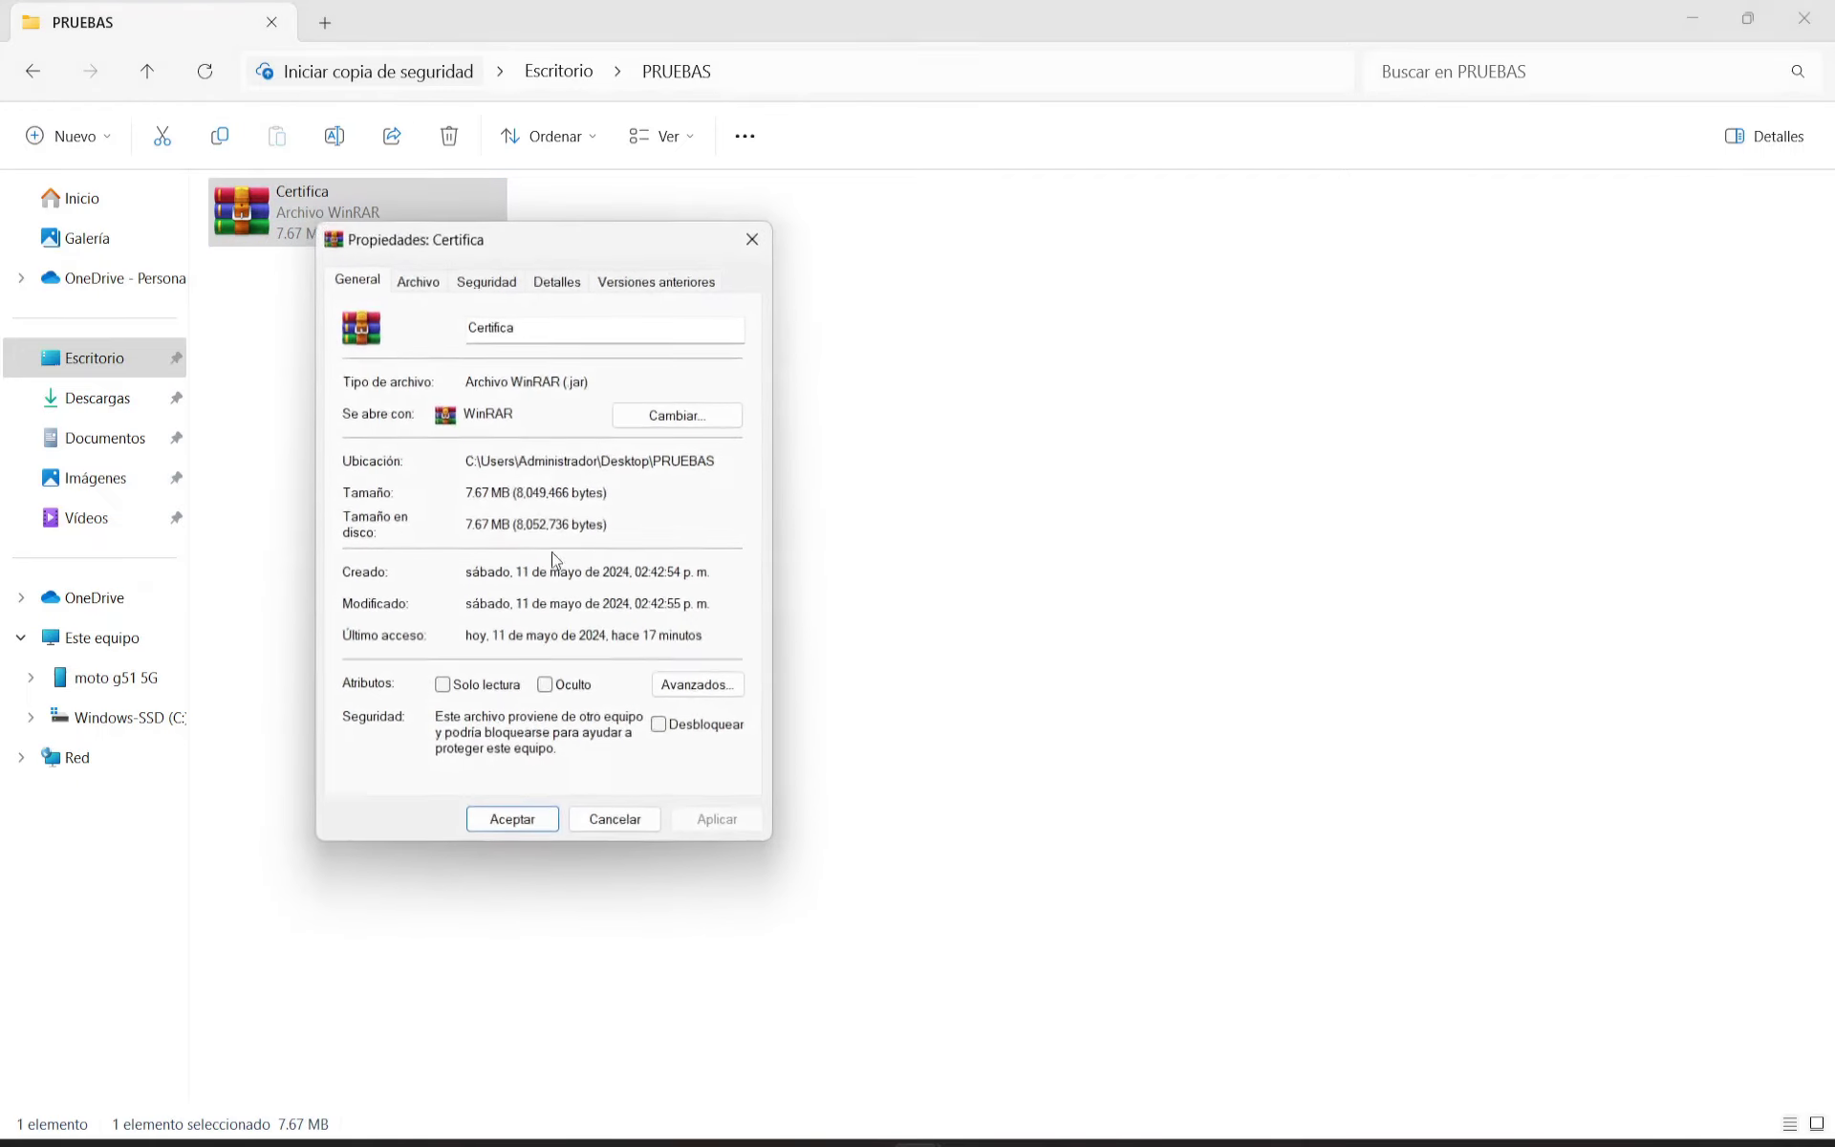
{"action": "left_click", "coordinate": [669, 420]}
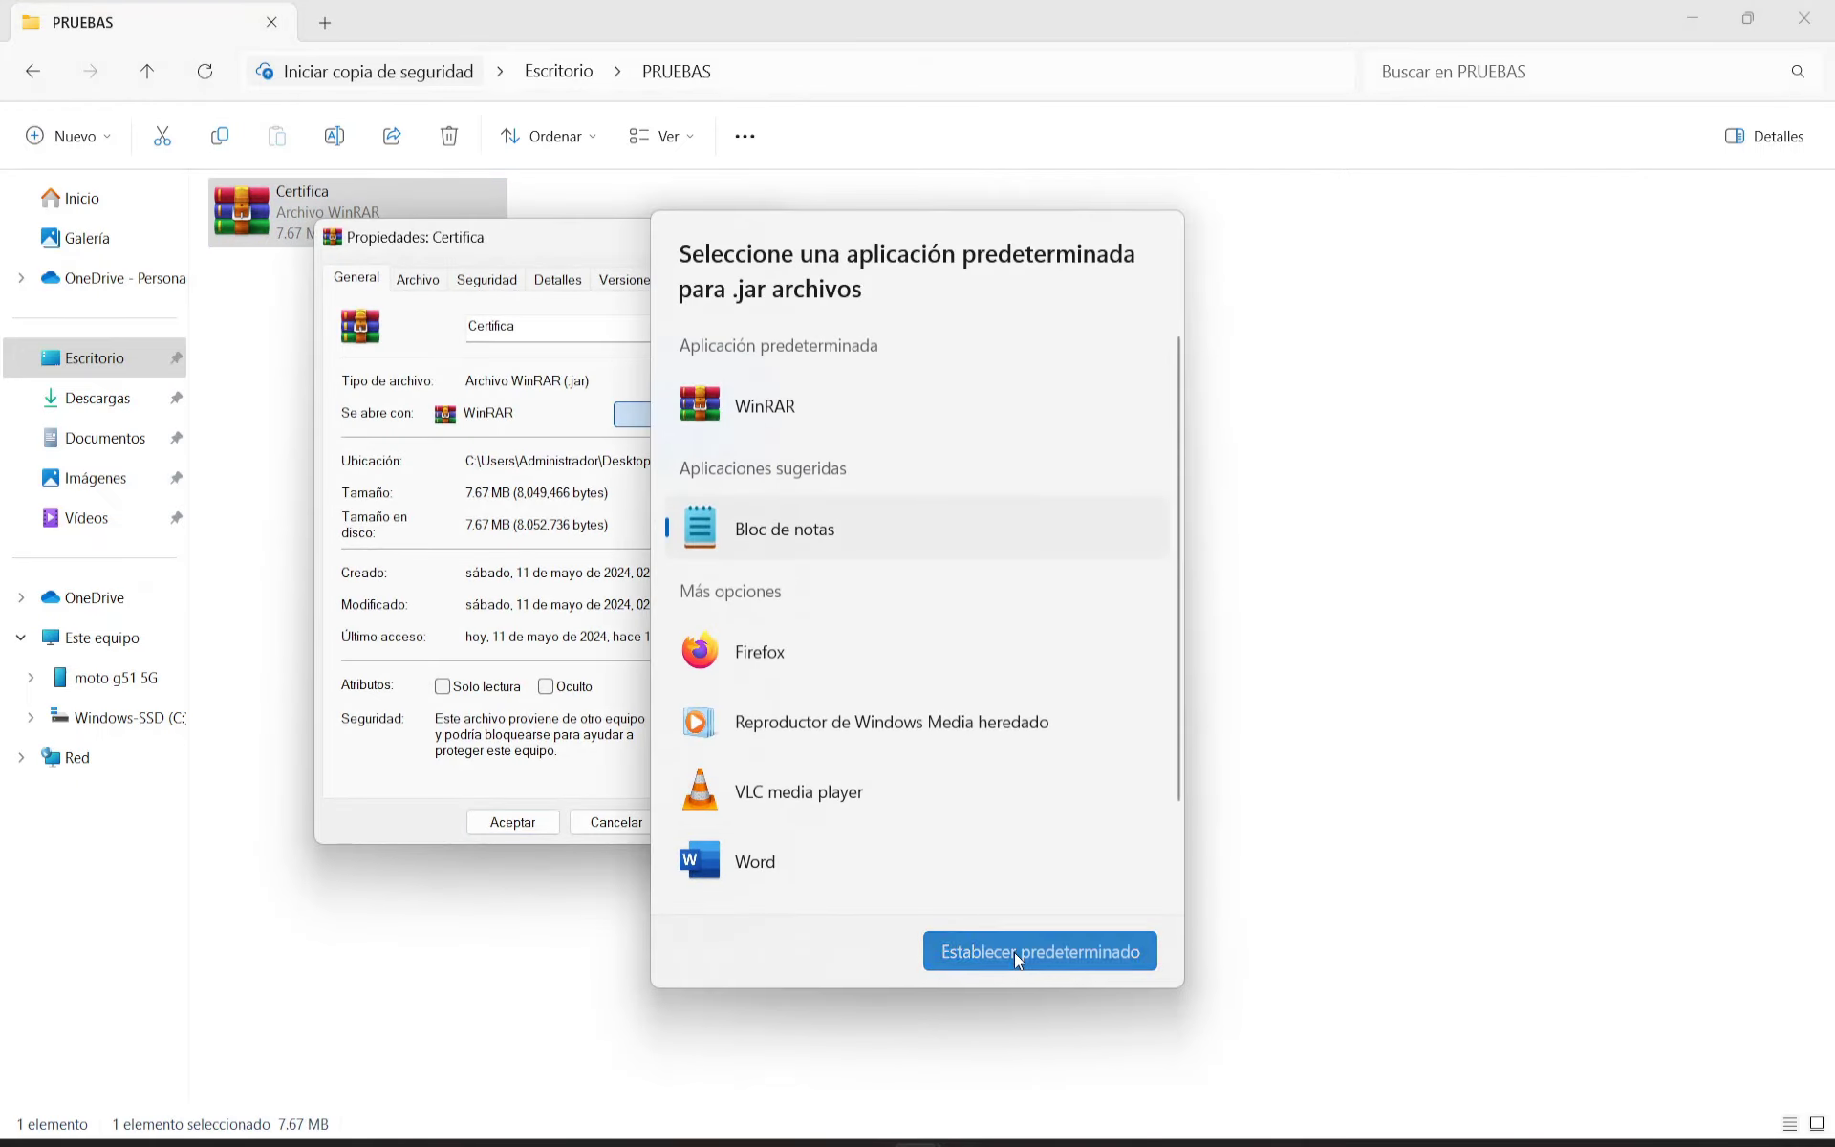
{"action": "left_click", "coordinate": [1013, 952]}
{"action": "left_click", "coordinate": [510, 824]}
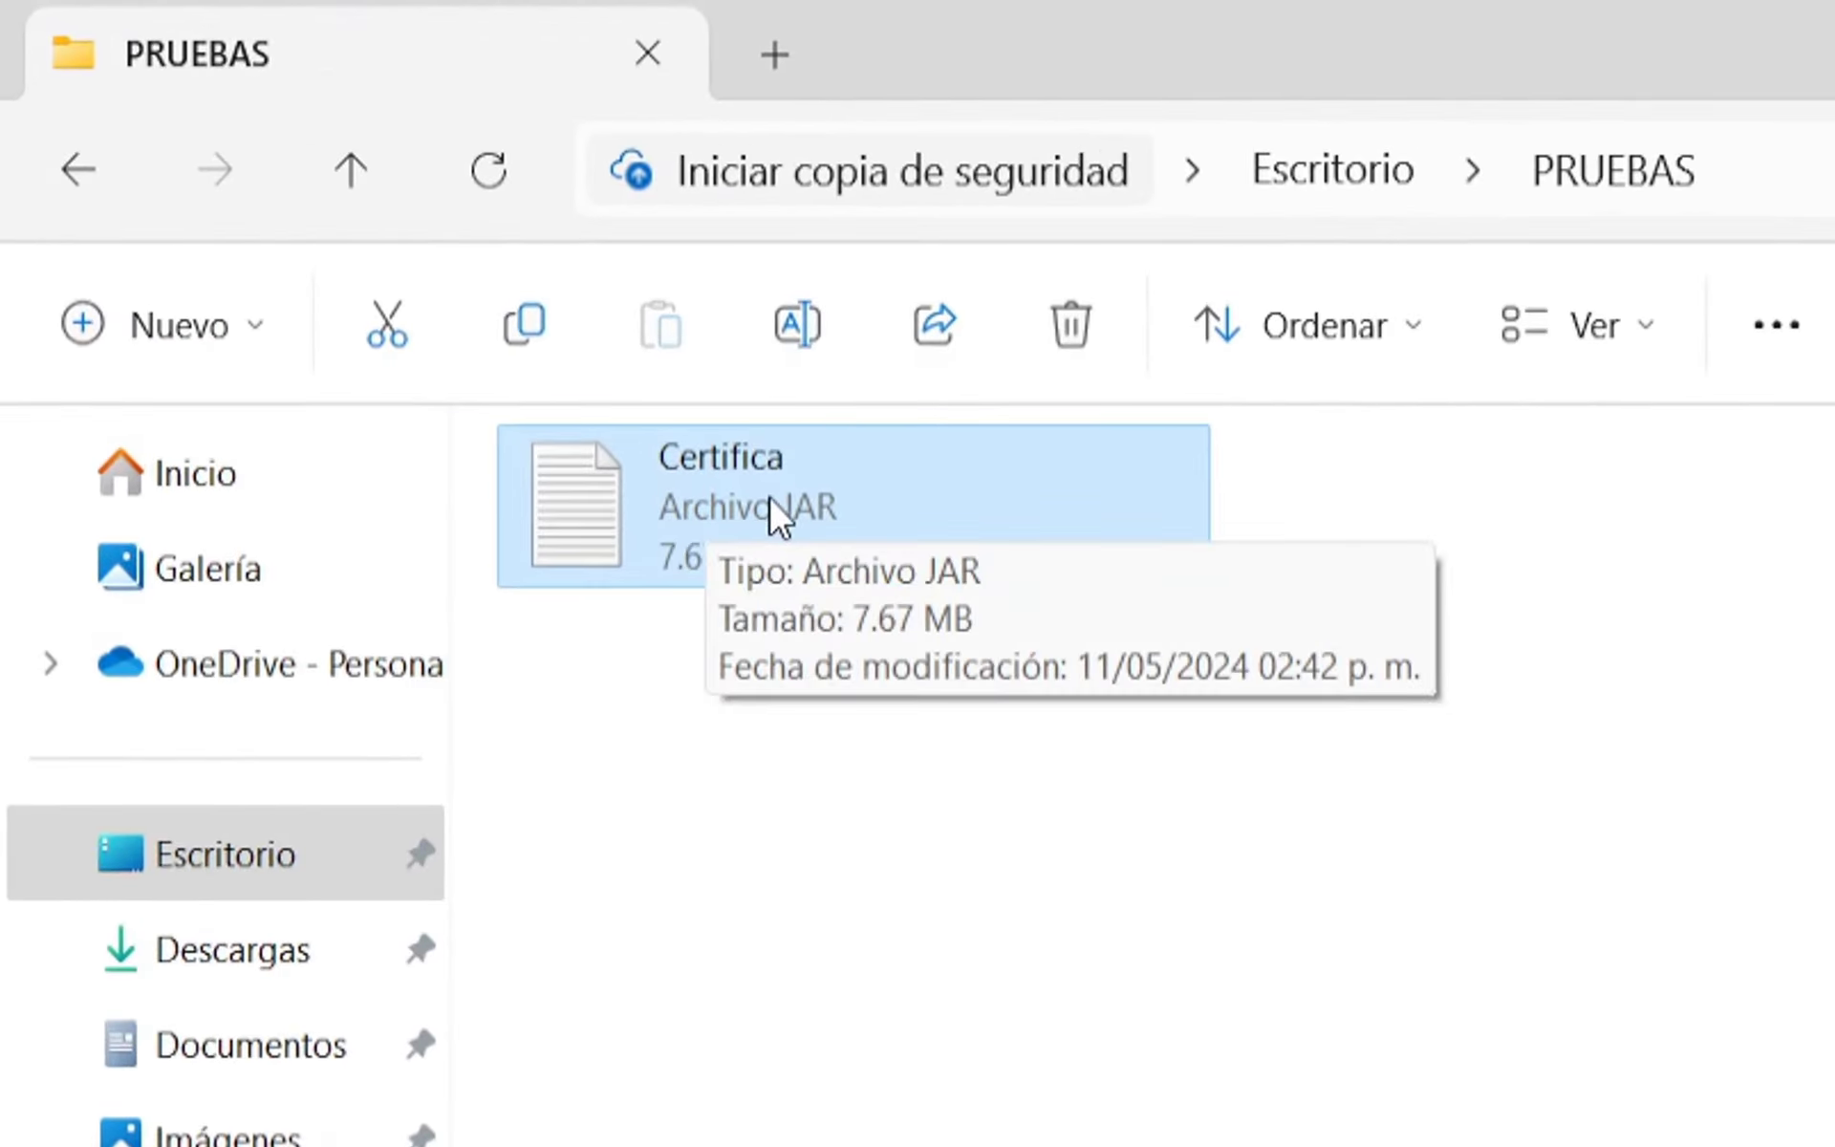
Open the Certifica file in Bloc de notas, look through its text and close the editor.
{"action": "double_click", "coordinate": [606, 495]}
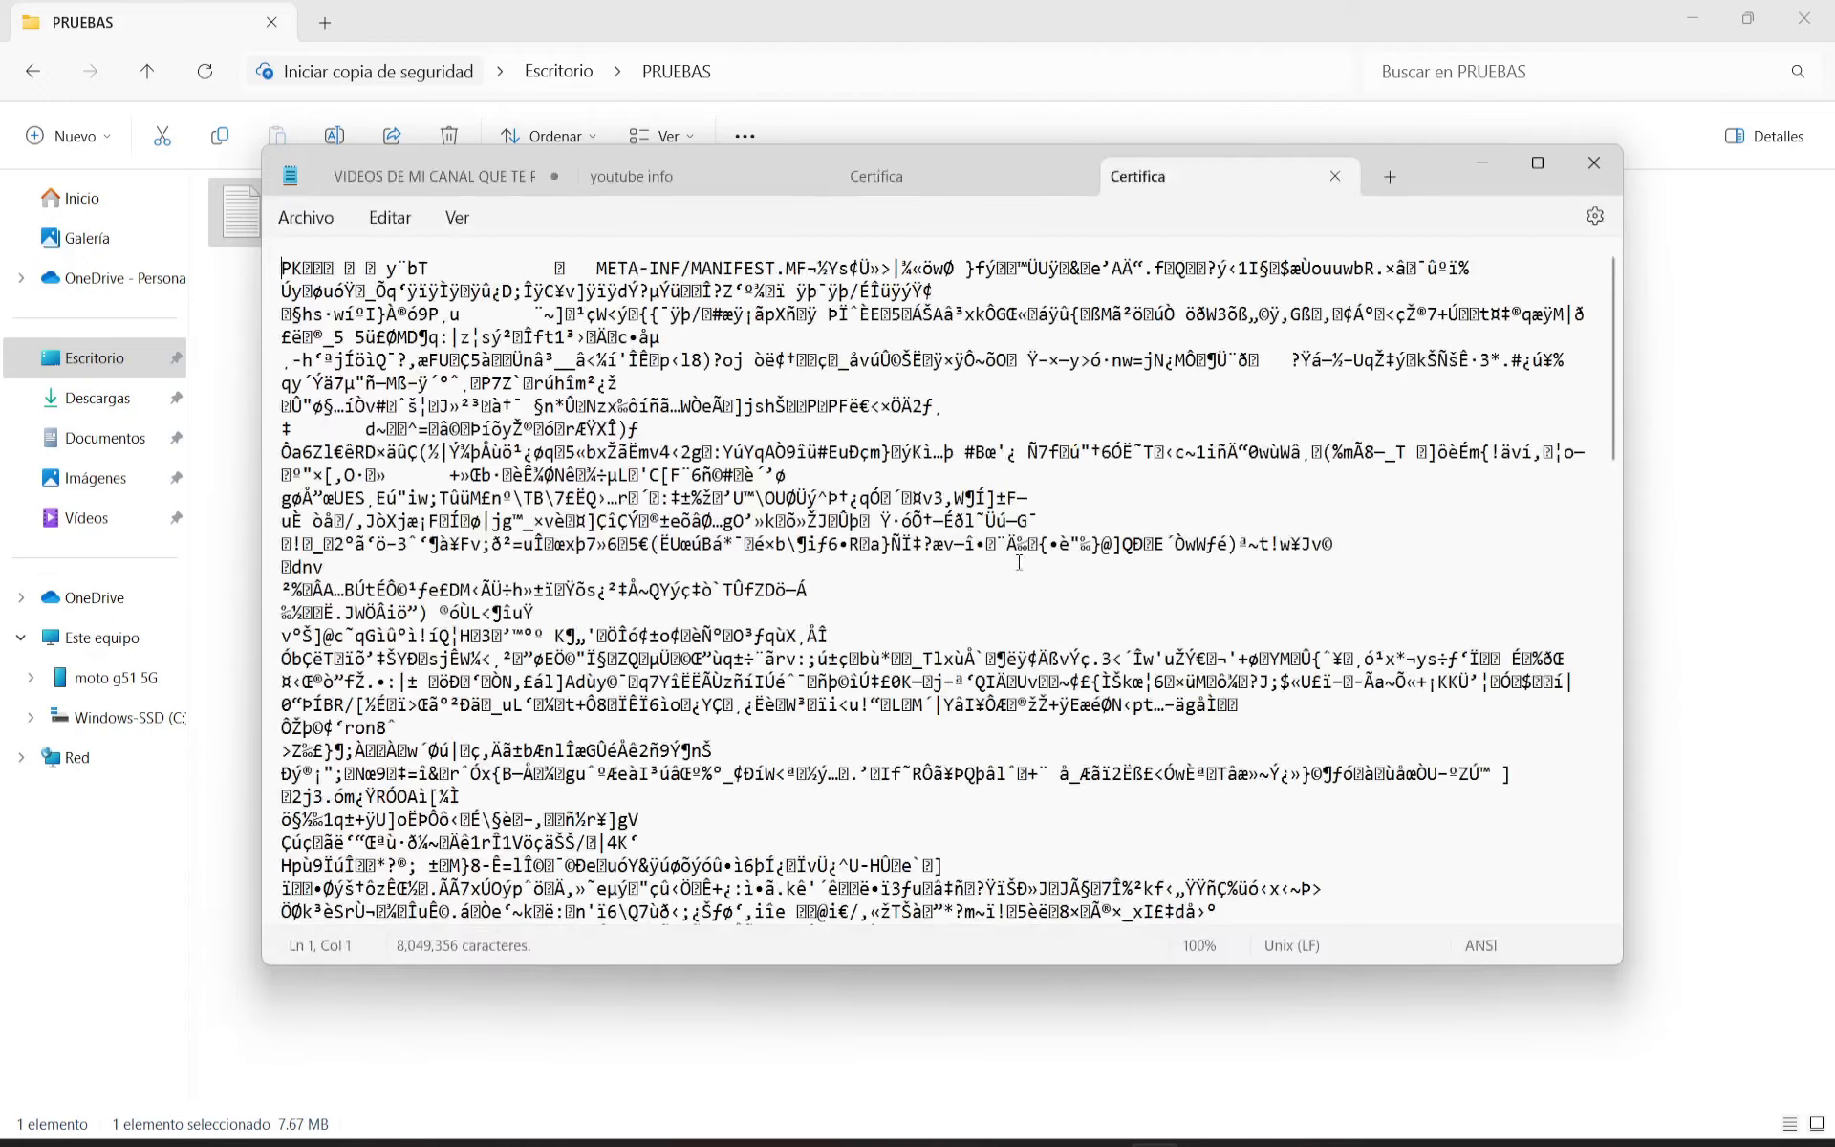
{"action": "scroll", "coordinate": [922, 483], "scroll_direction": "down", "scroll_amount": 3}
{"action": "scroll", "coordinate": [921, 483], "scroll_direction": "up", "scroll_amount": 3}
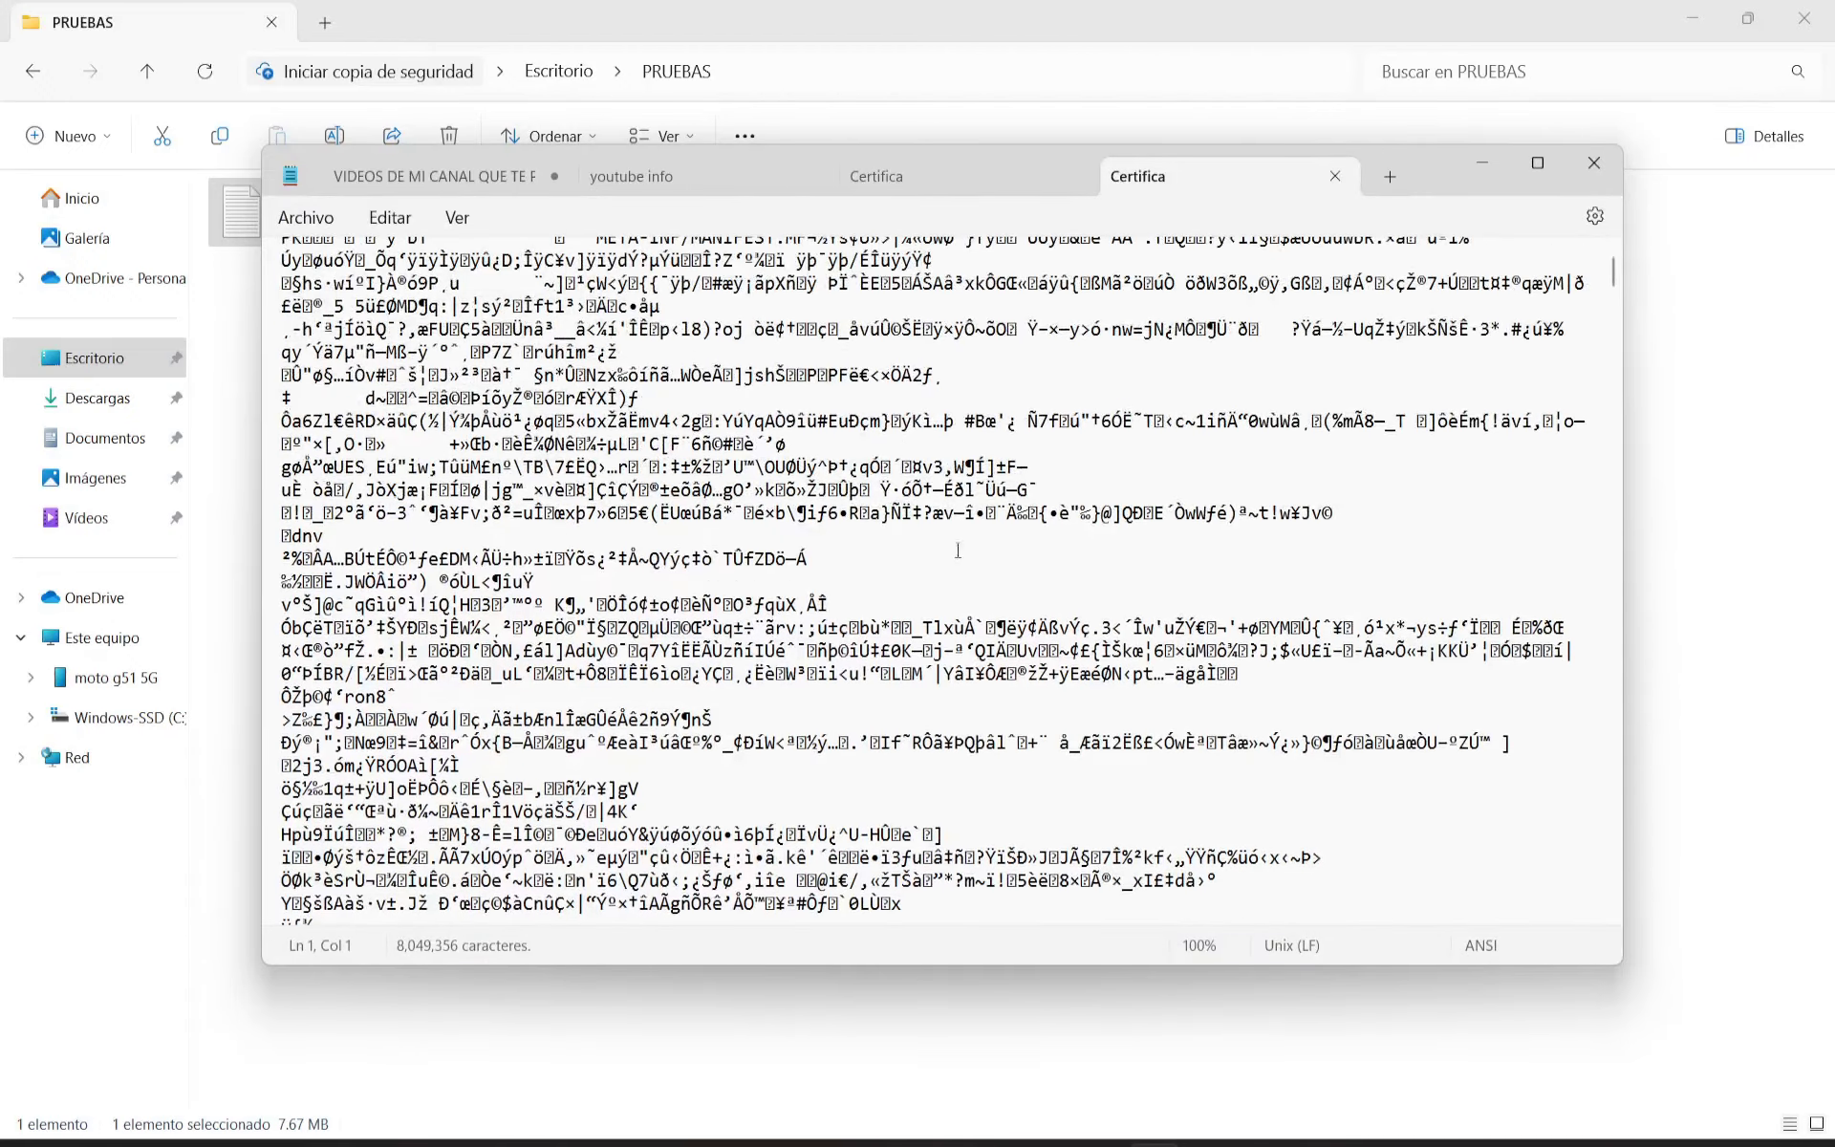
{"action": "scroll", "coordinate": [935, 590], "scroll_direction": "down", "scroll_amount": 1}
{"action": "scroll", "coordinate": [935, 590], "scroll_direction": "down", "scroll_amount": 5}
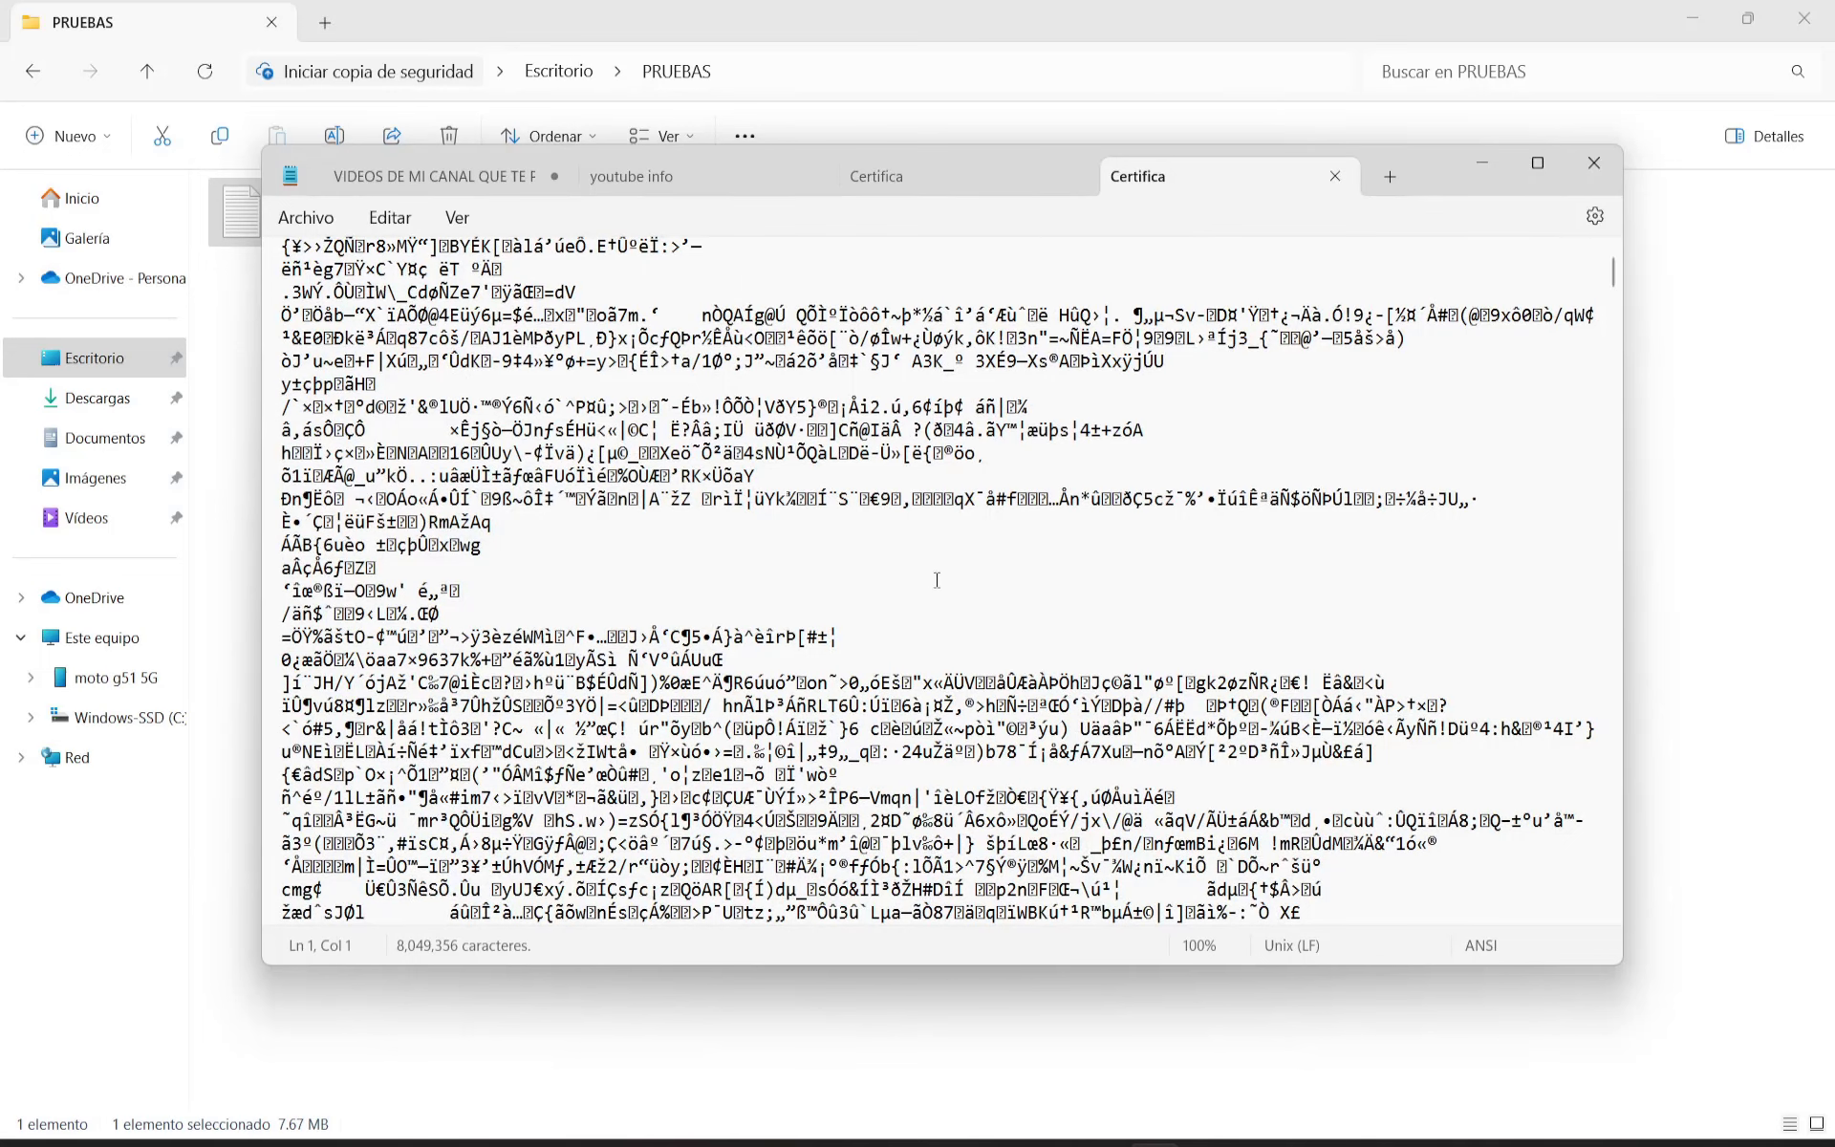
{"action": "scroll", "coordinate": [935, 585], "scroll_direction": "down", "scroll_amount": 9}
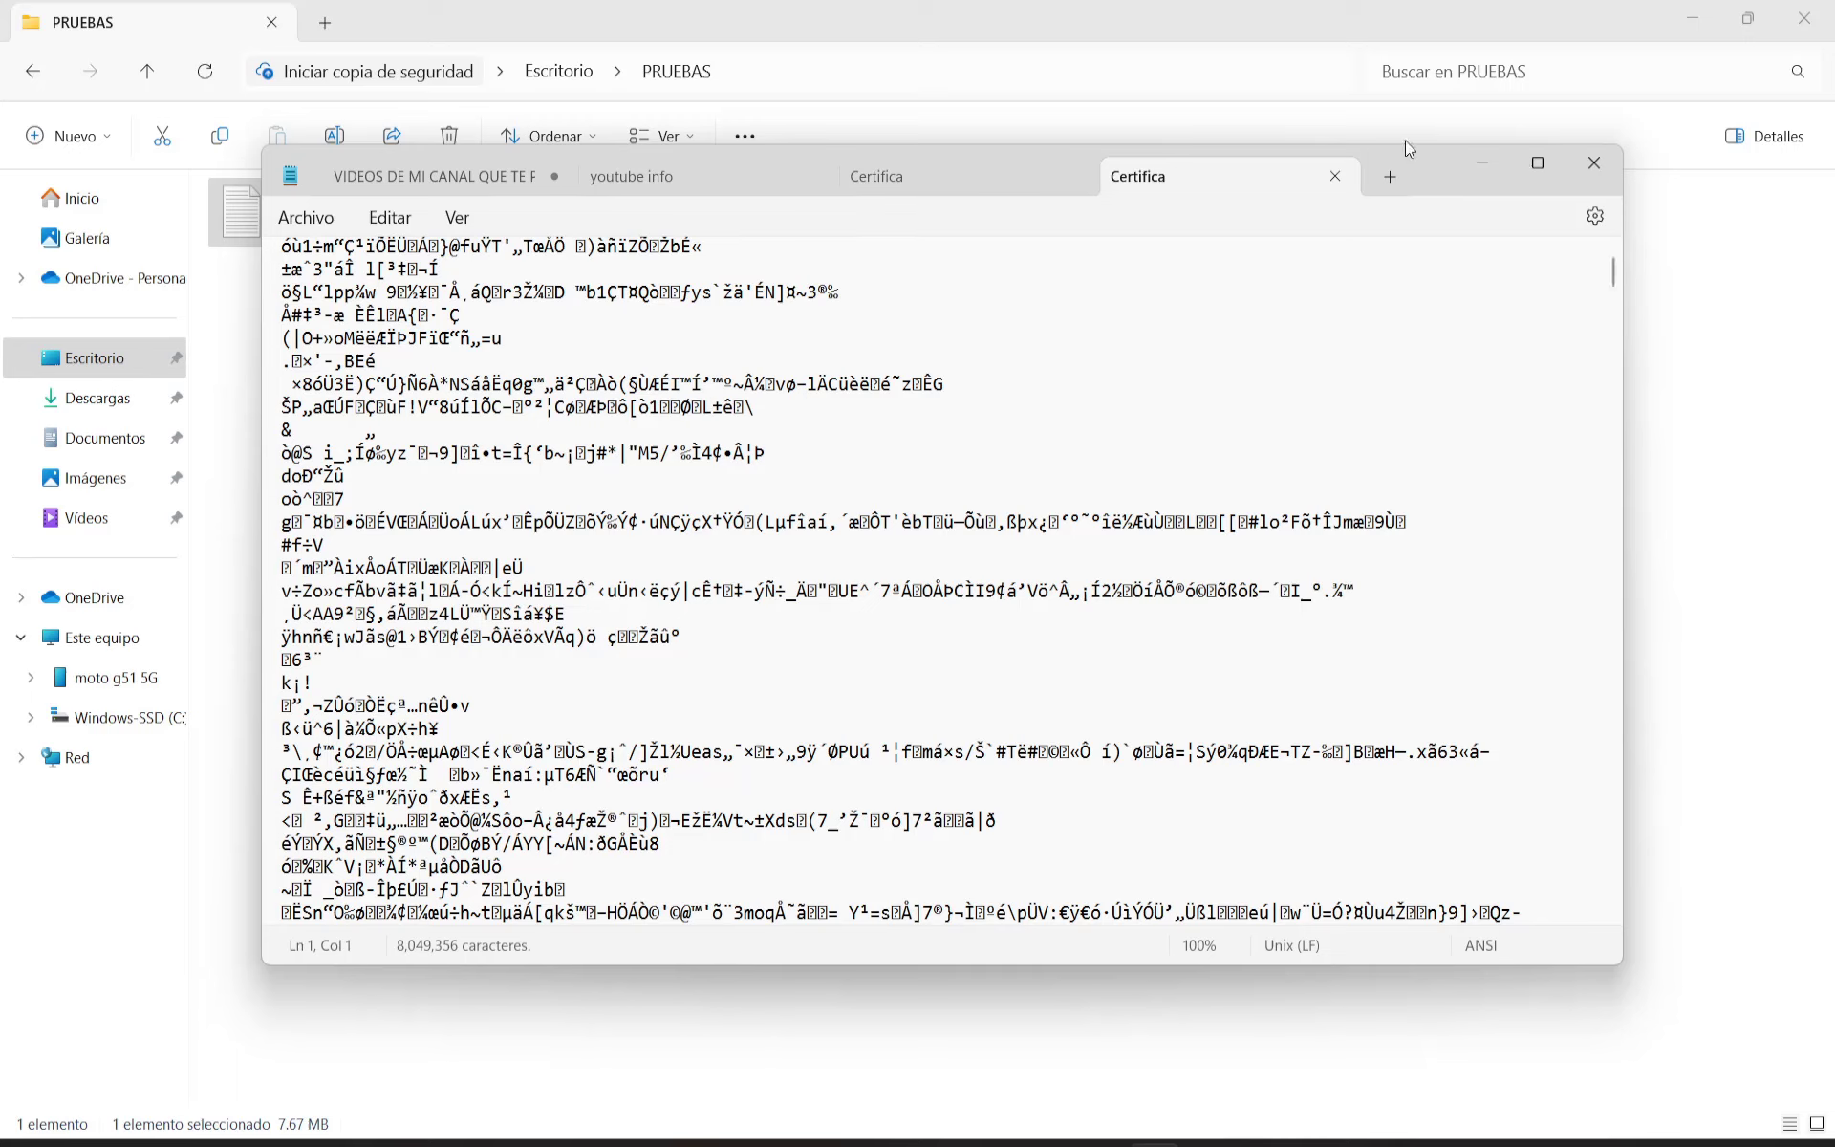
{"action": "left_click", "coordinate": [1595, 170]}
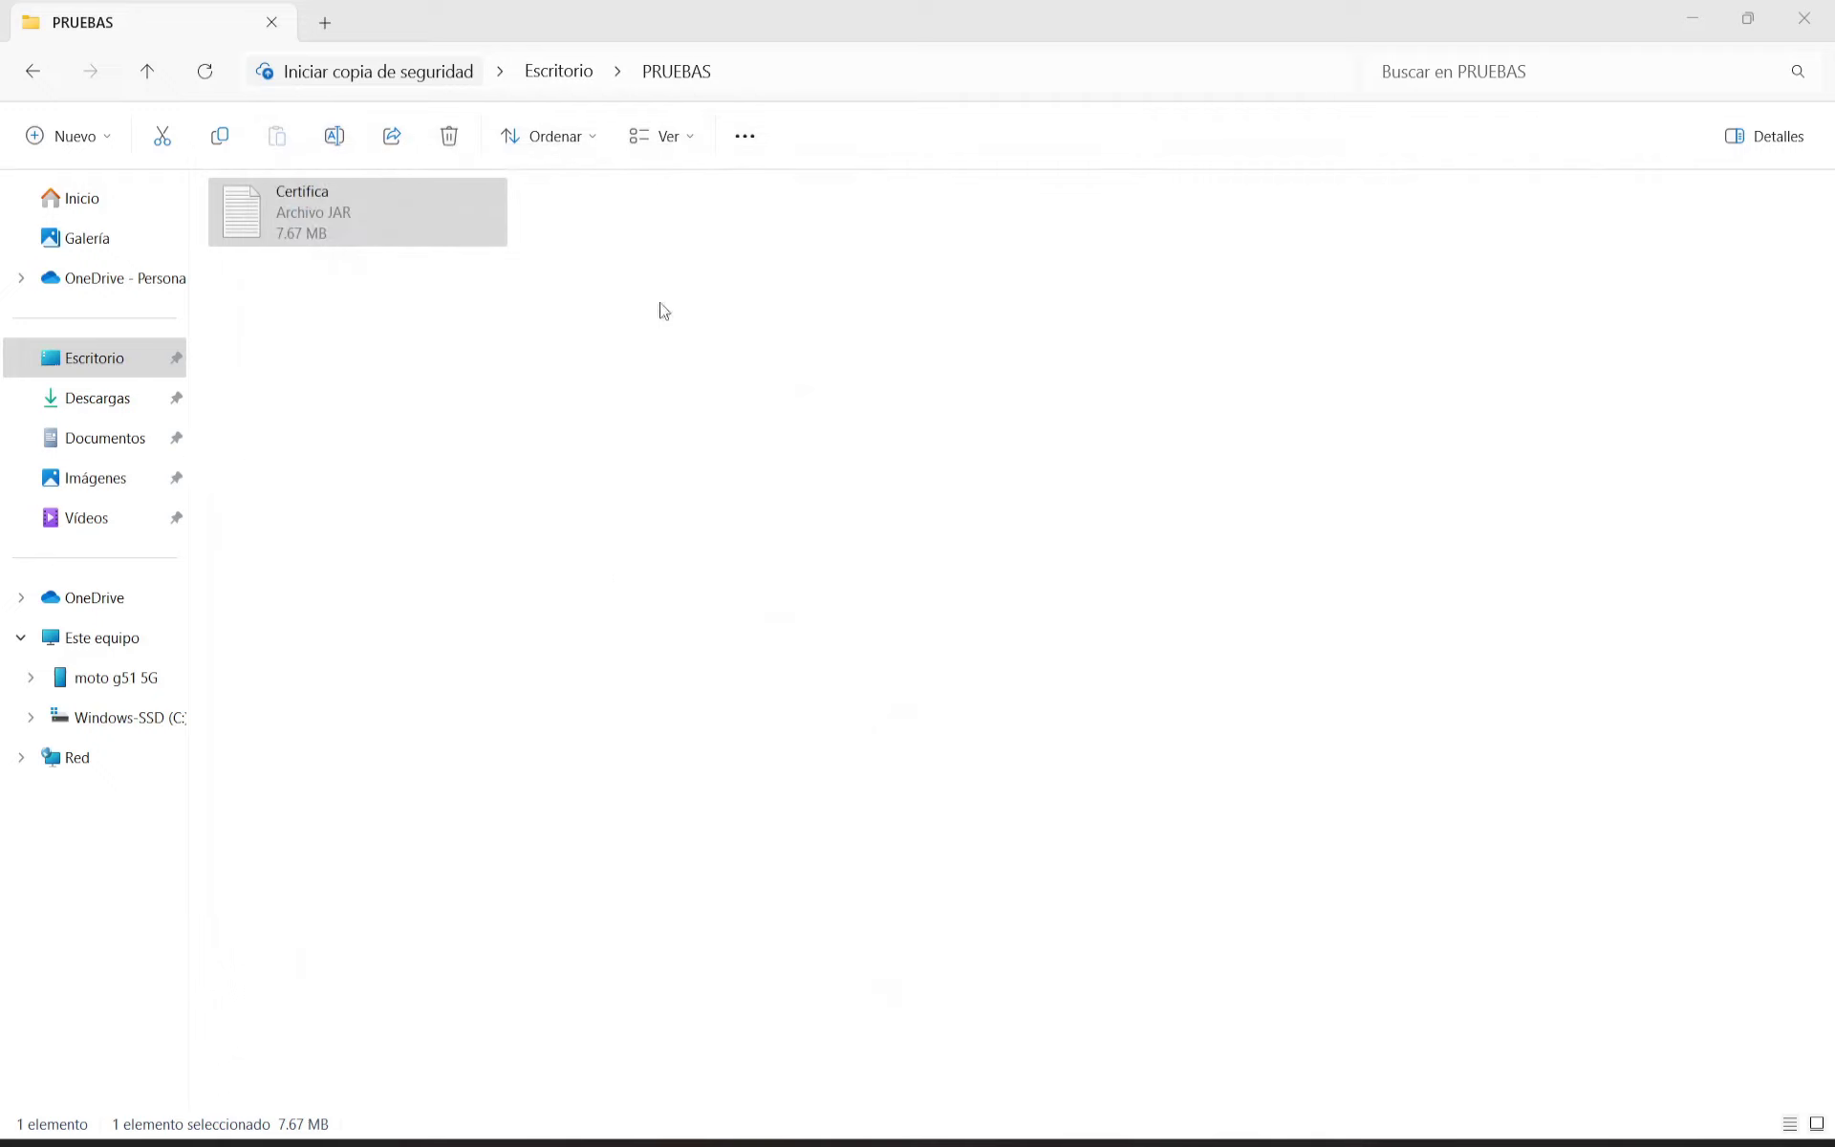
Set WinRAR as the default application for .jar files through the Certifica file's properties.
{"action": "right_click", "coordinate": [329, 212]}
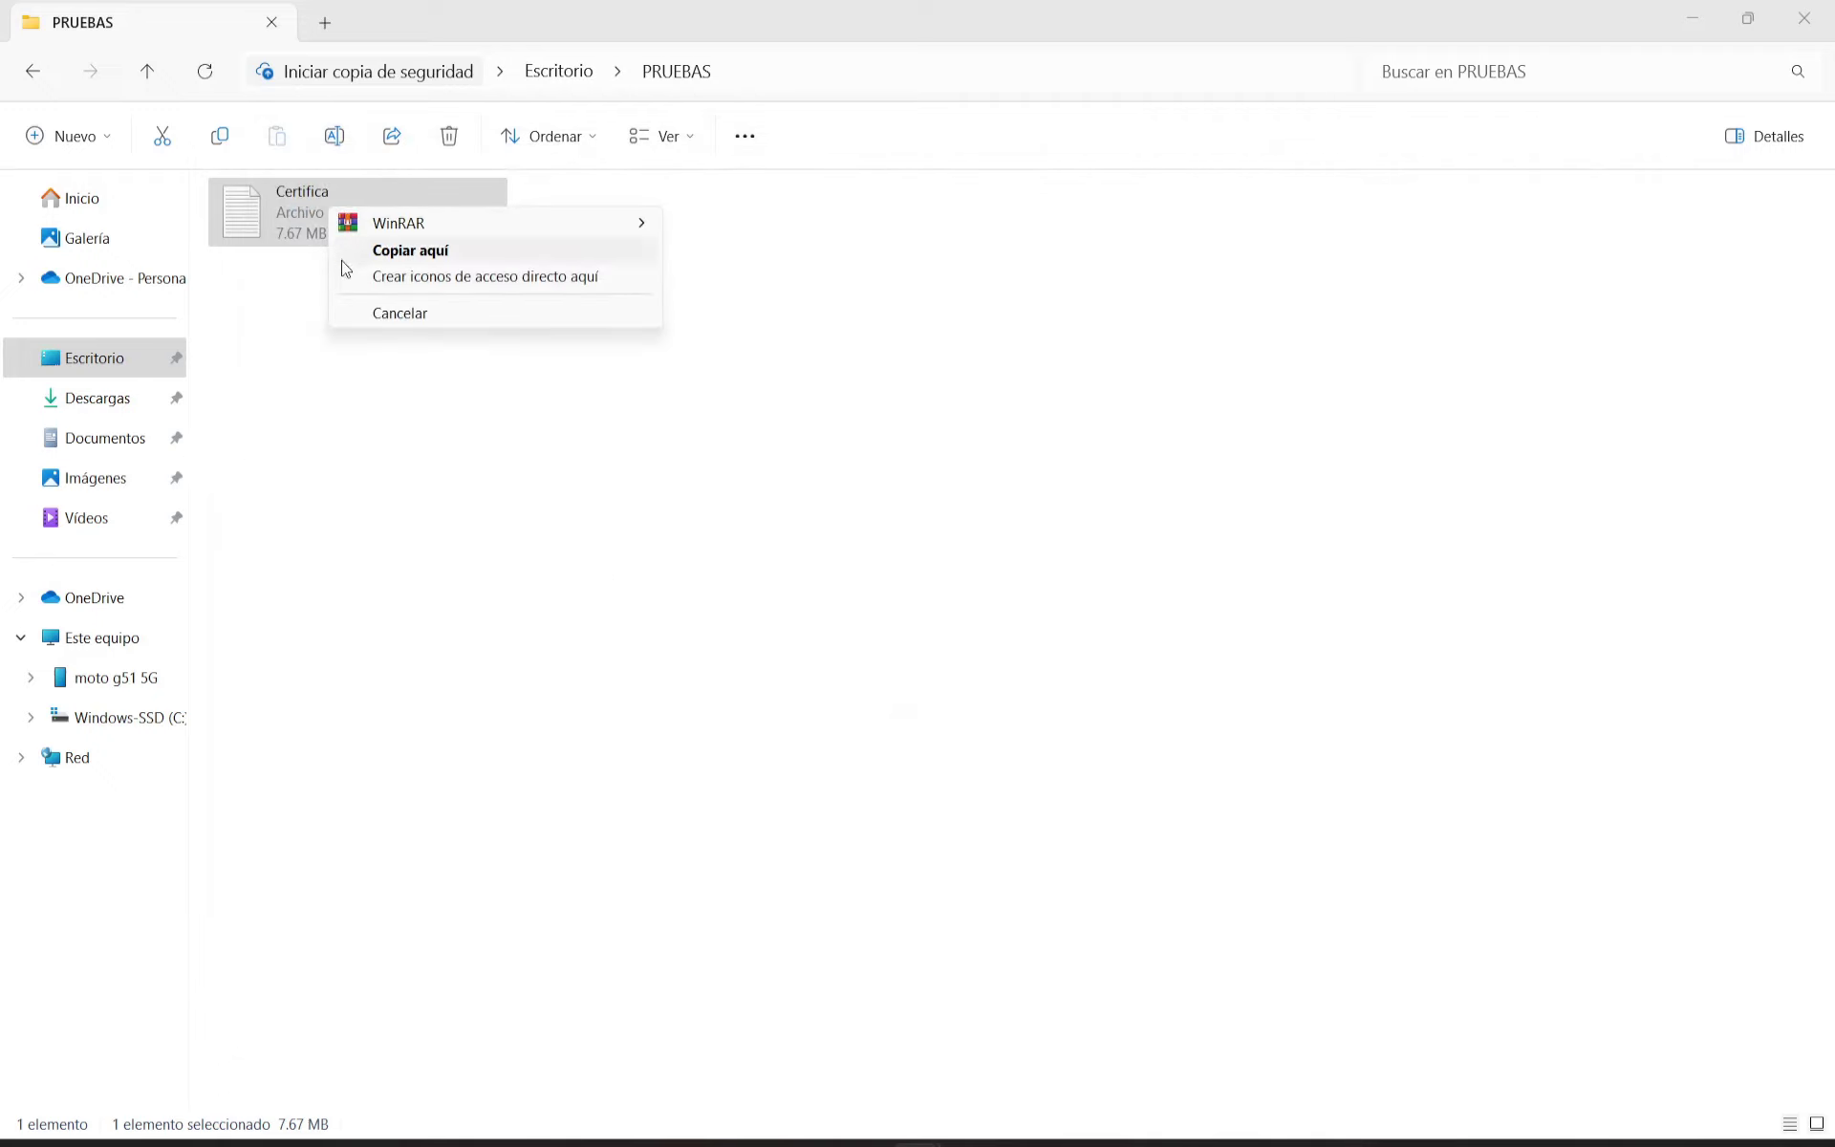
{"action": "left_click", "coordinate": [296, 330]}
{"action": "right_click", "coordinate": [284, 246]}
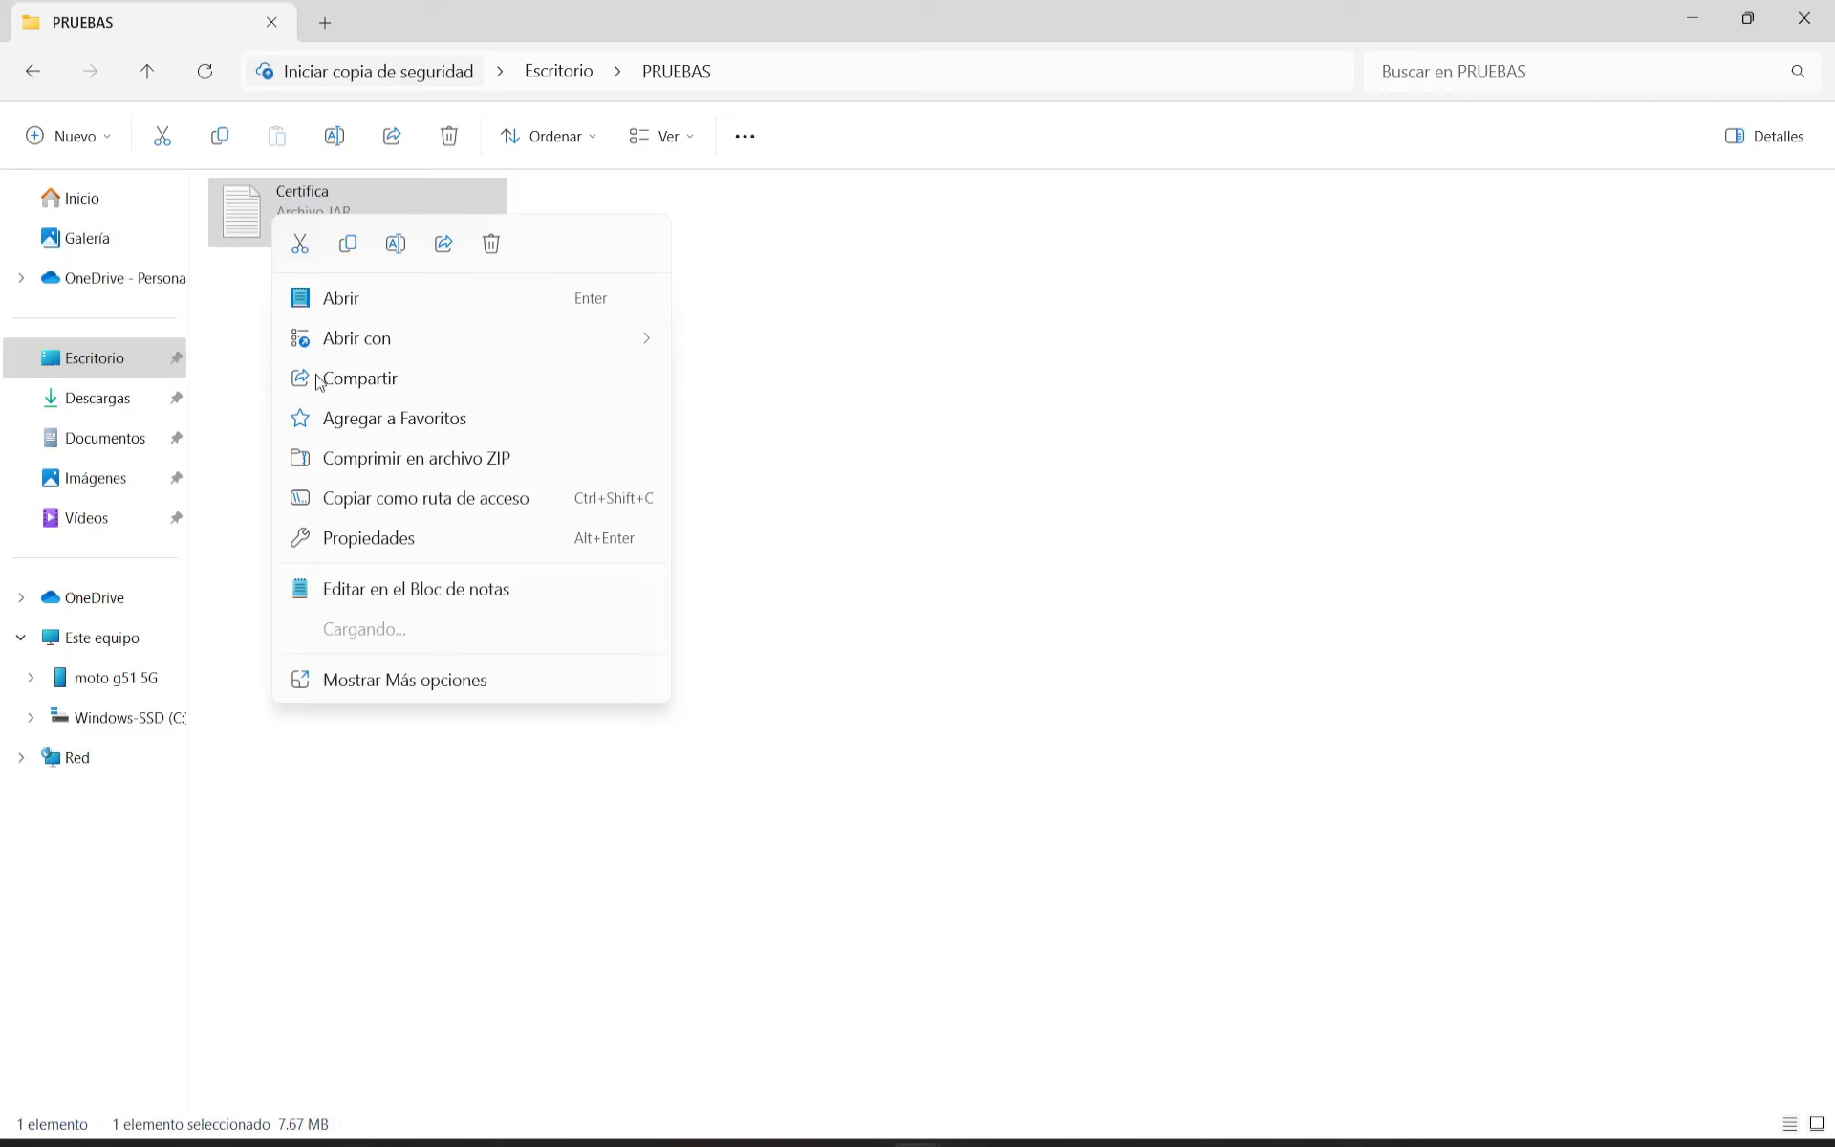
{"action": "left_click", "coordinate": [426, 538]}
{"action": "left_click", "coordinate": [642, 413]}
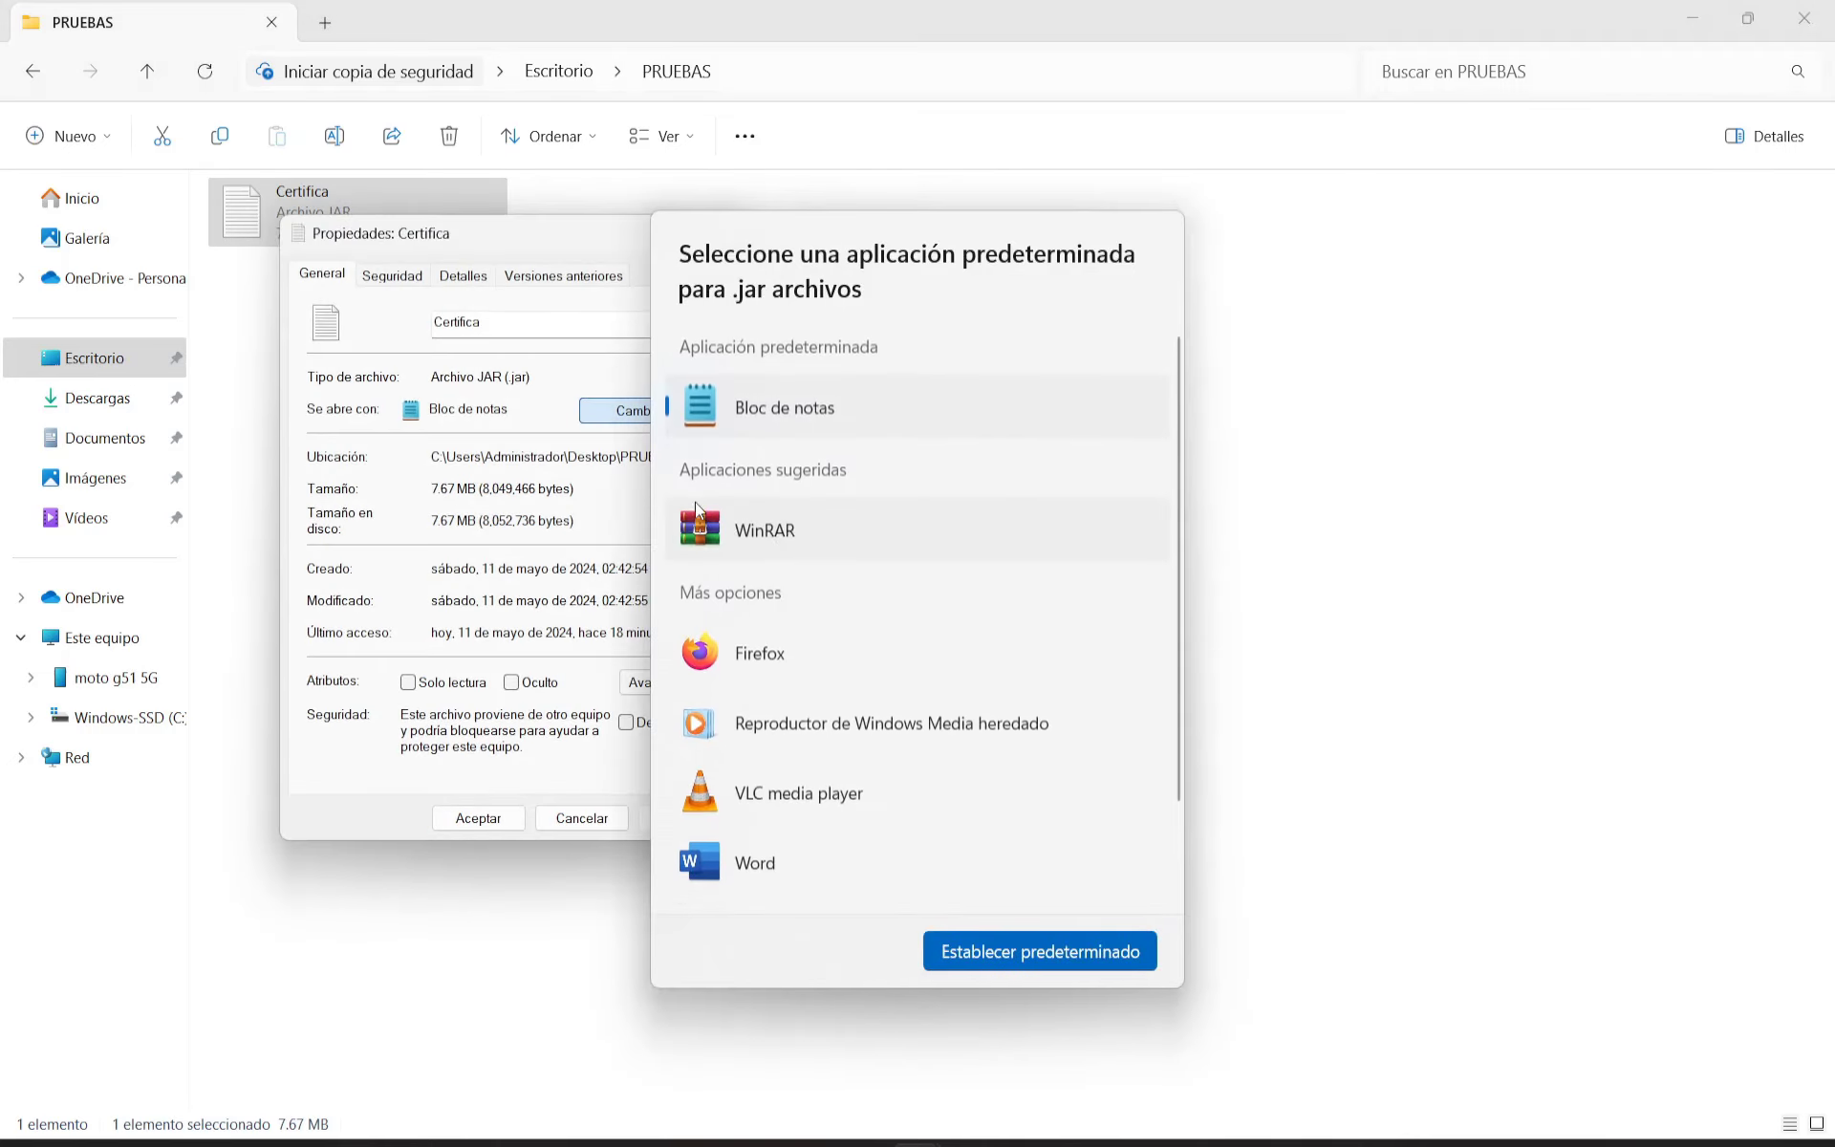
{"action": "left_click", "coordinate": [989, 949]}
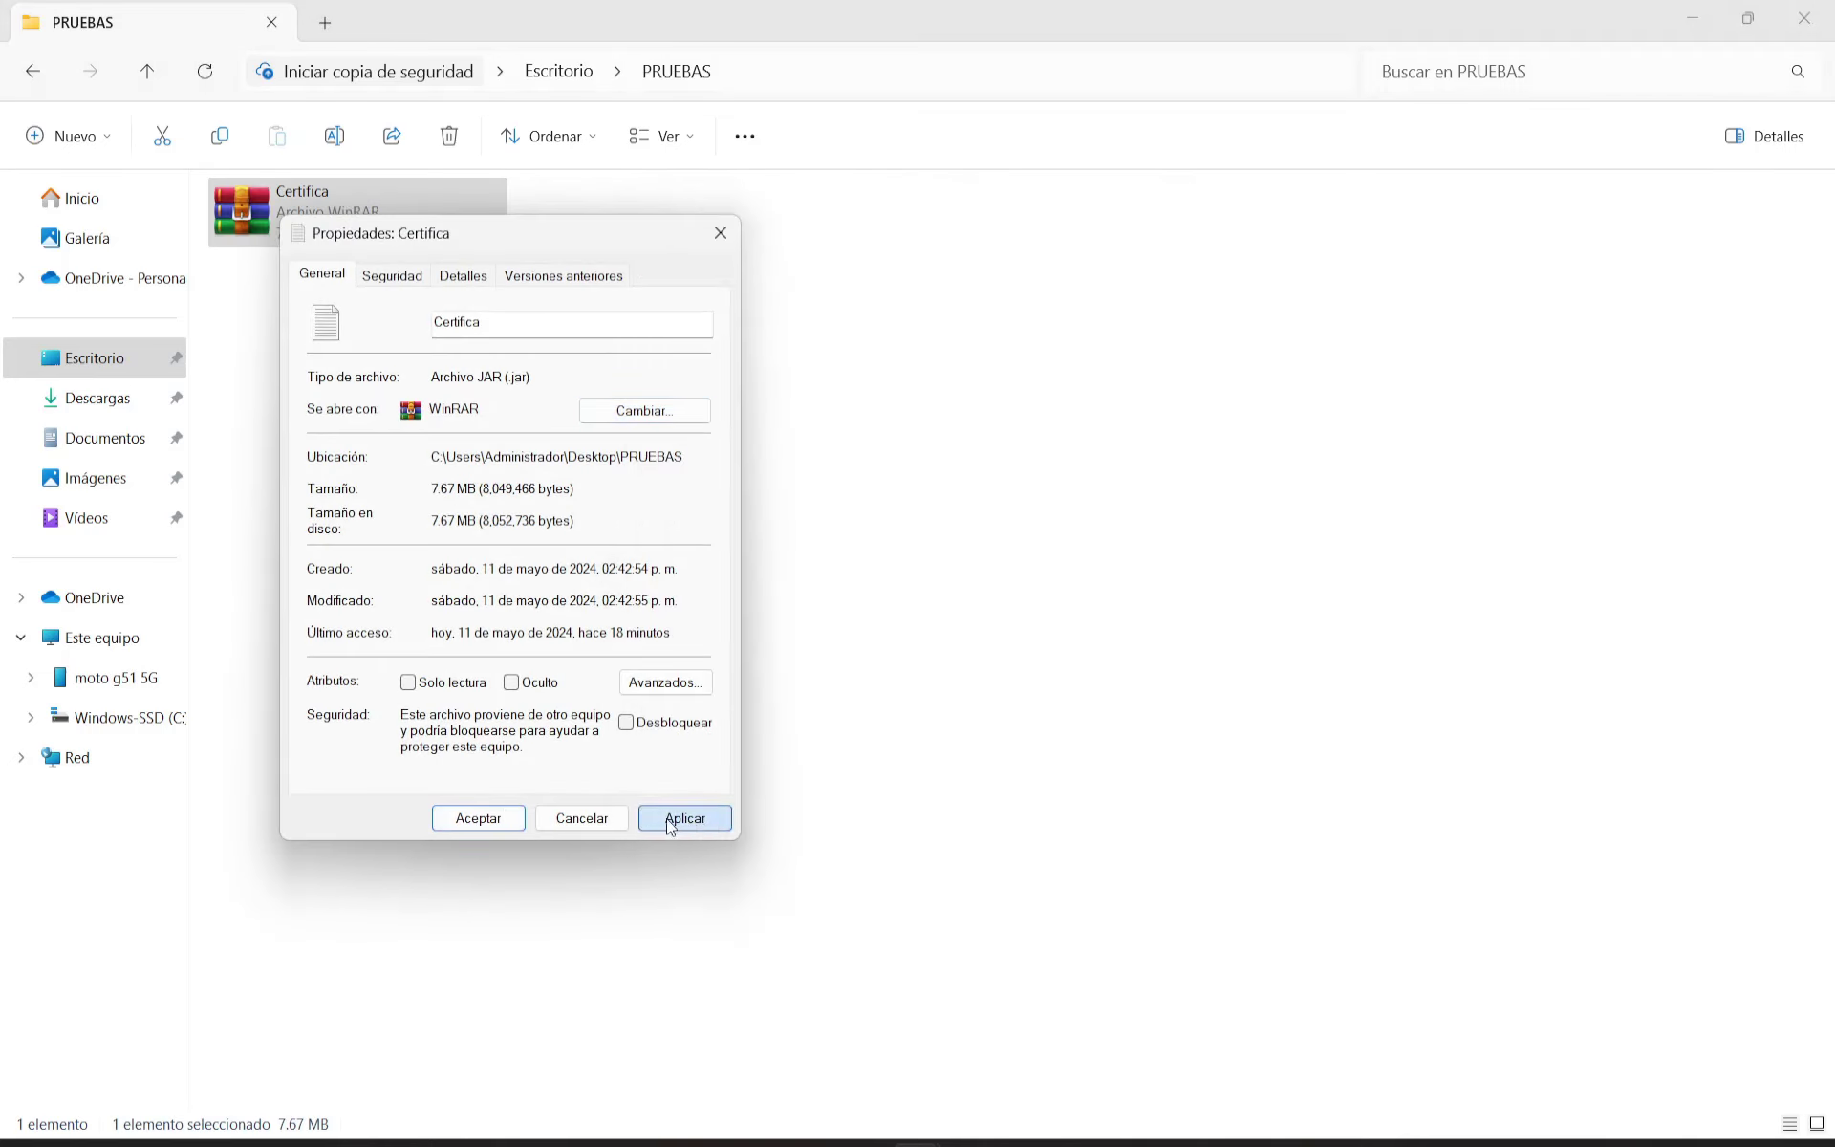
{"action": "left_click", "coordinate": [474, 817]}
Open the Certifica file in WinRAR to examine its contents and close the archive window.
{"action": "double_click", "coordinate": [334, 235]}
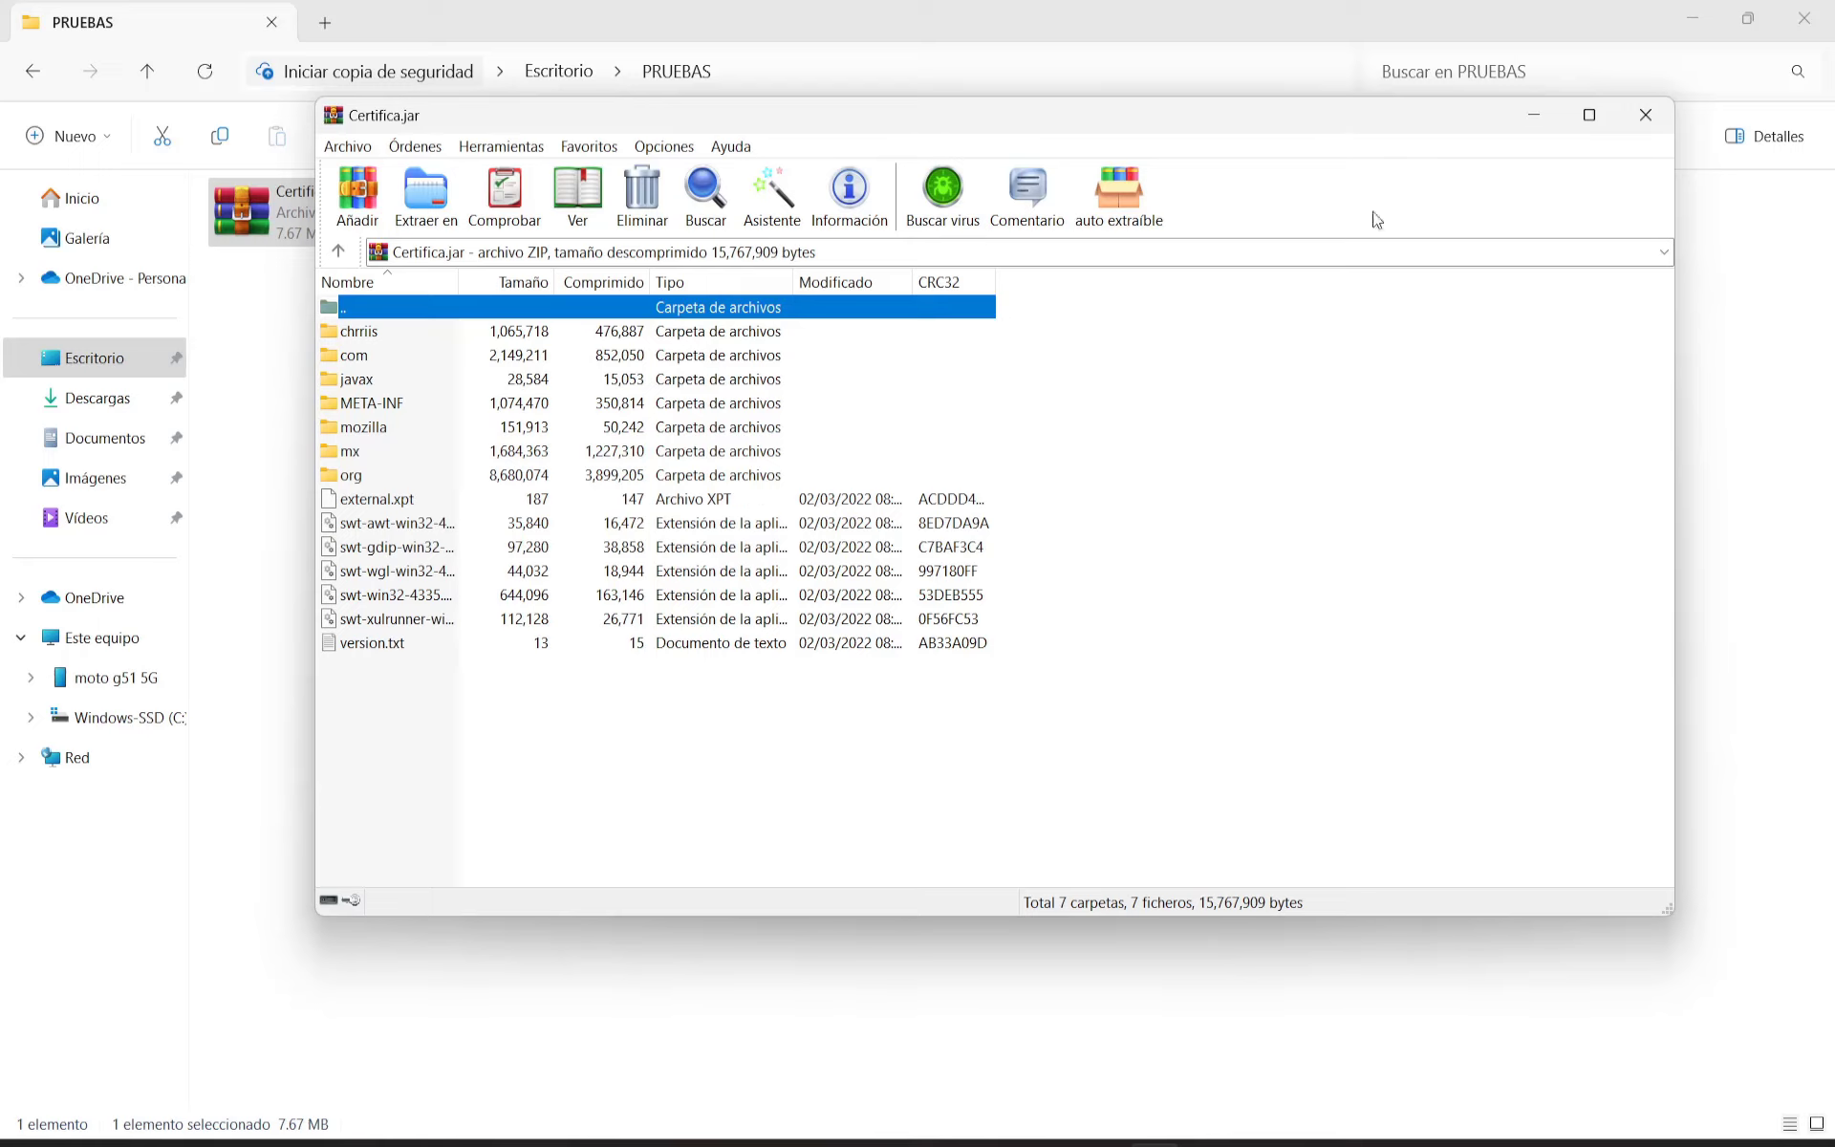
{"action": "left_click", "coordinate": [1646, 115]}
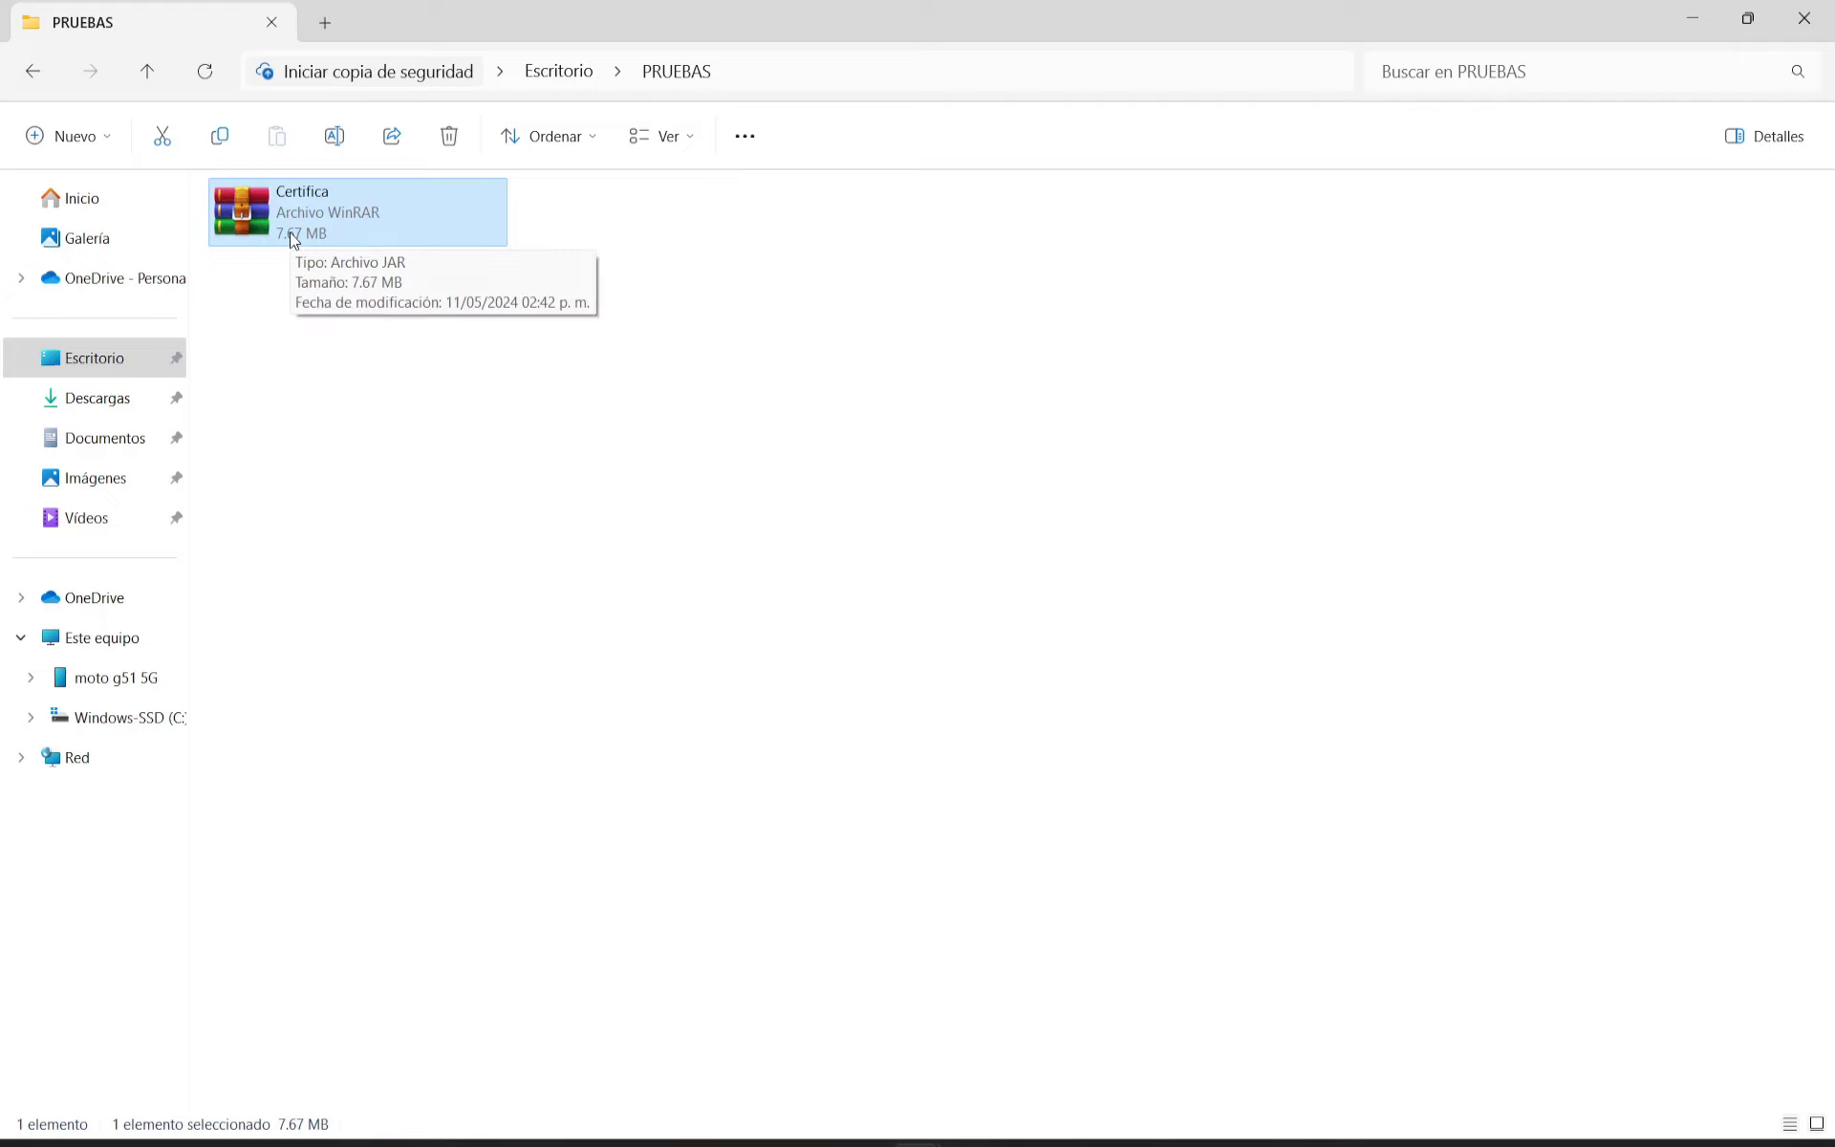
{"action": "left_click", "coordinate": [781, 423]}
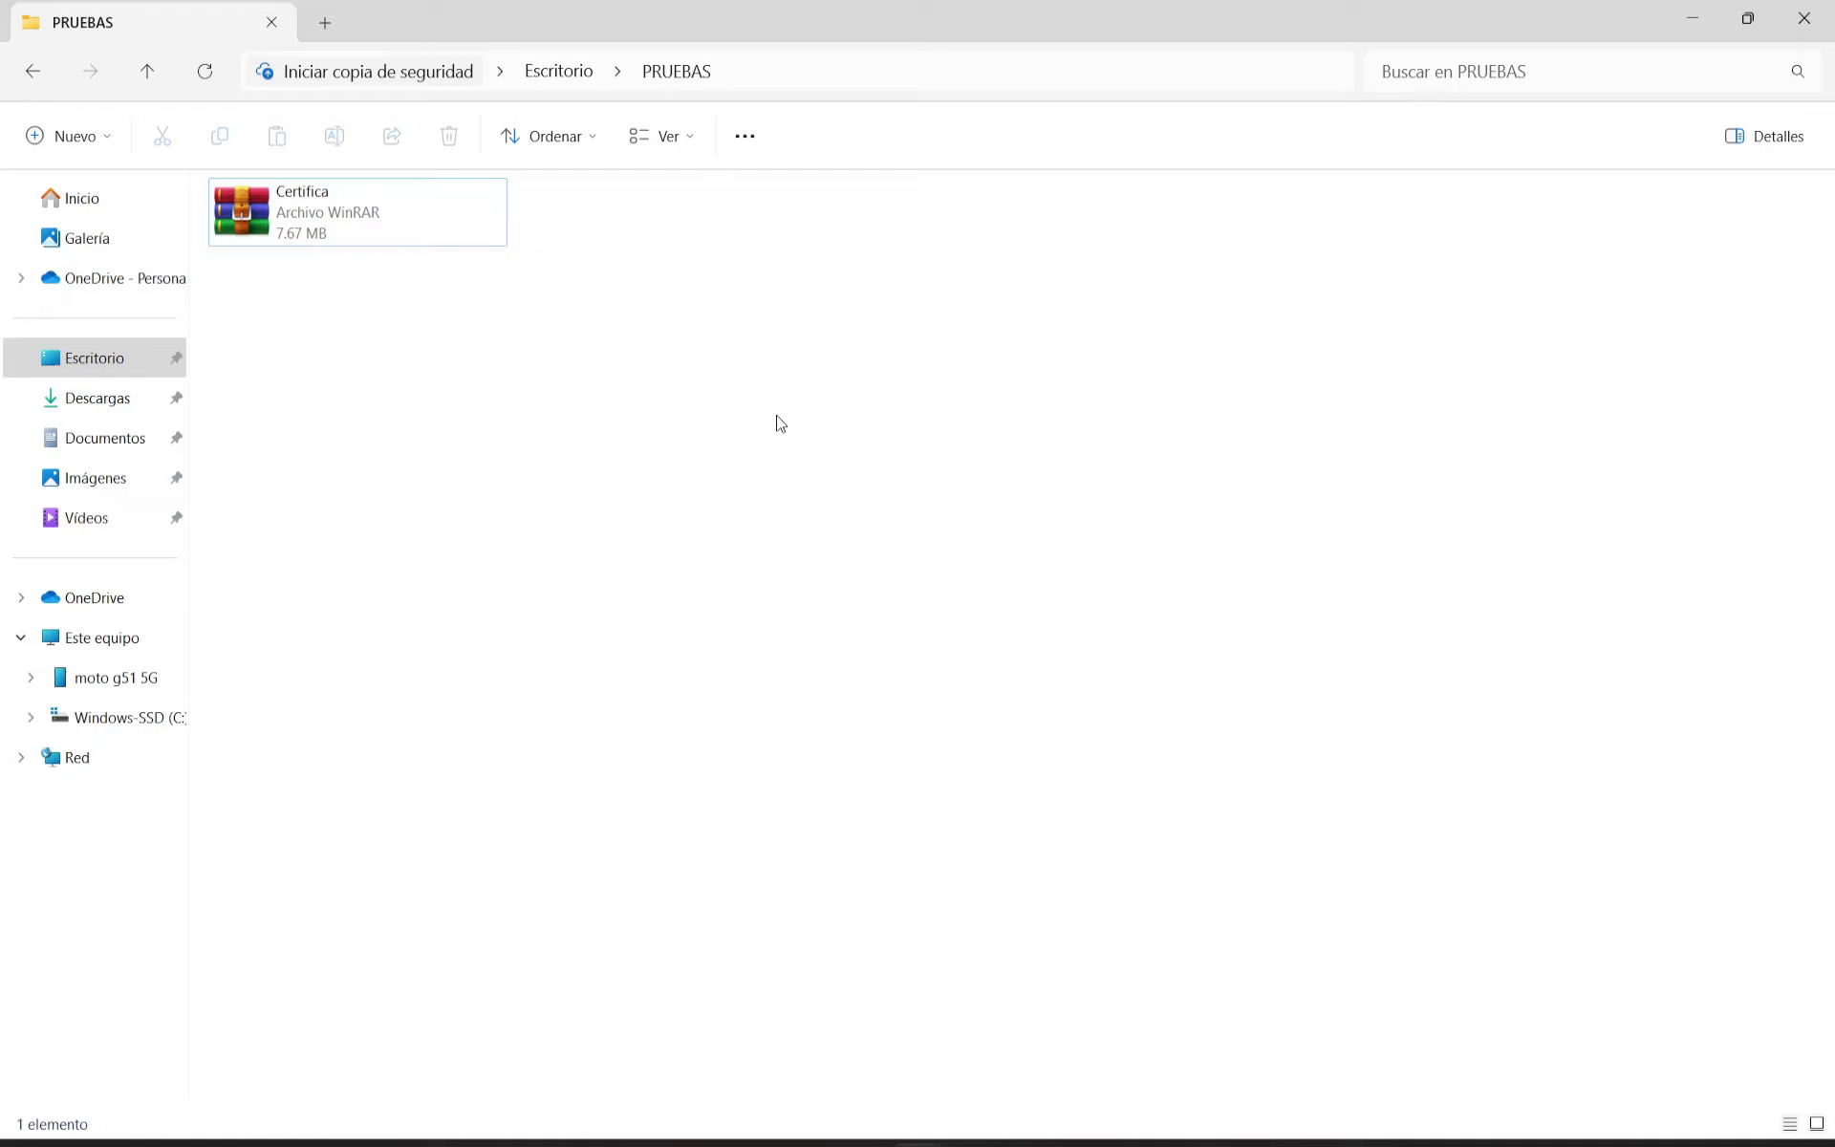
{"action": "left_click", "coordinate": [321, 212]}
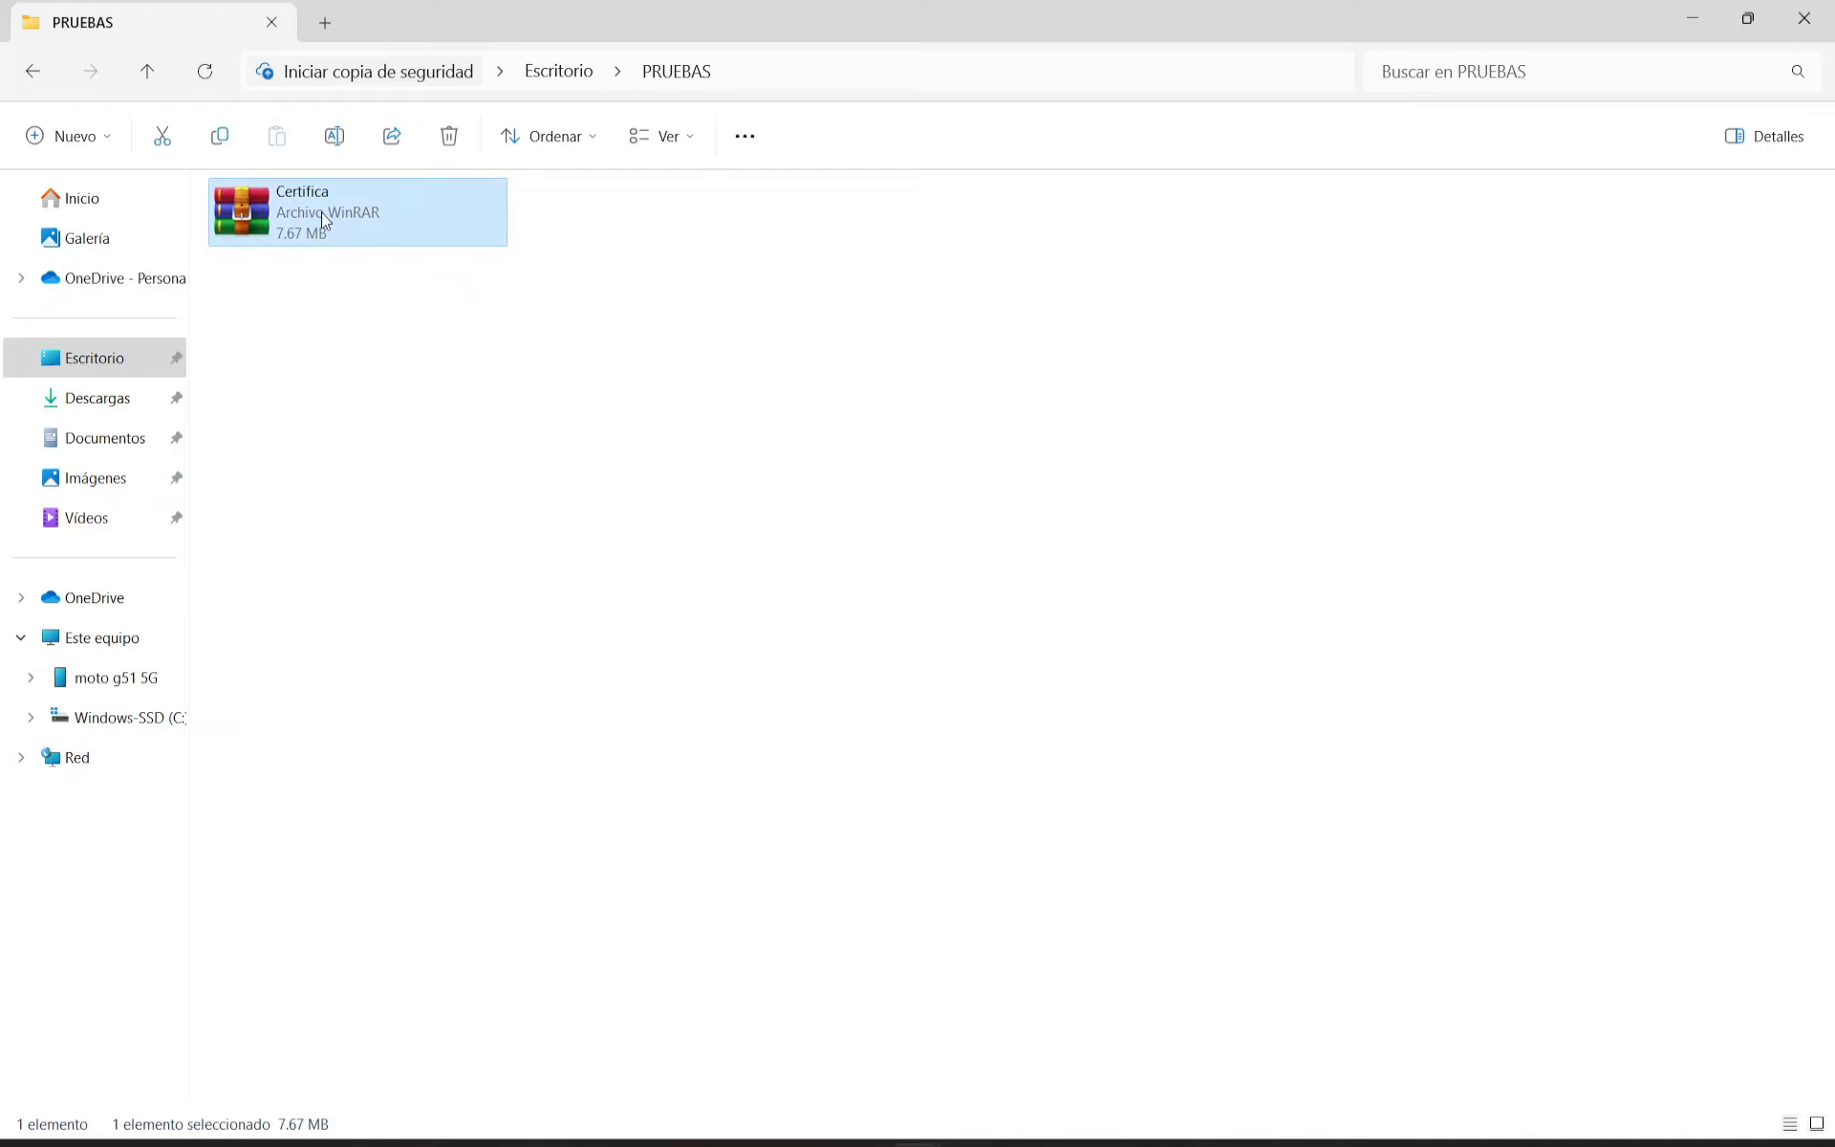
{"action": "left_click_drag", "start_coordinate": [717, 657], "coordinate": [726, 794]}
Open the Control Panel's list of installed programs, check it for Java and minimize the window.
{"action": "left_click", "coordinate": [708, 1145]}
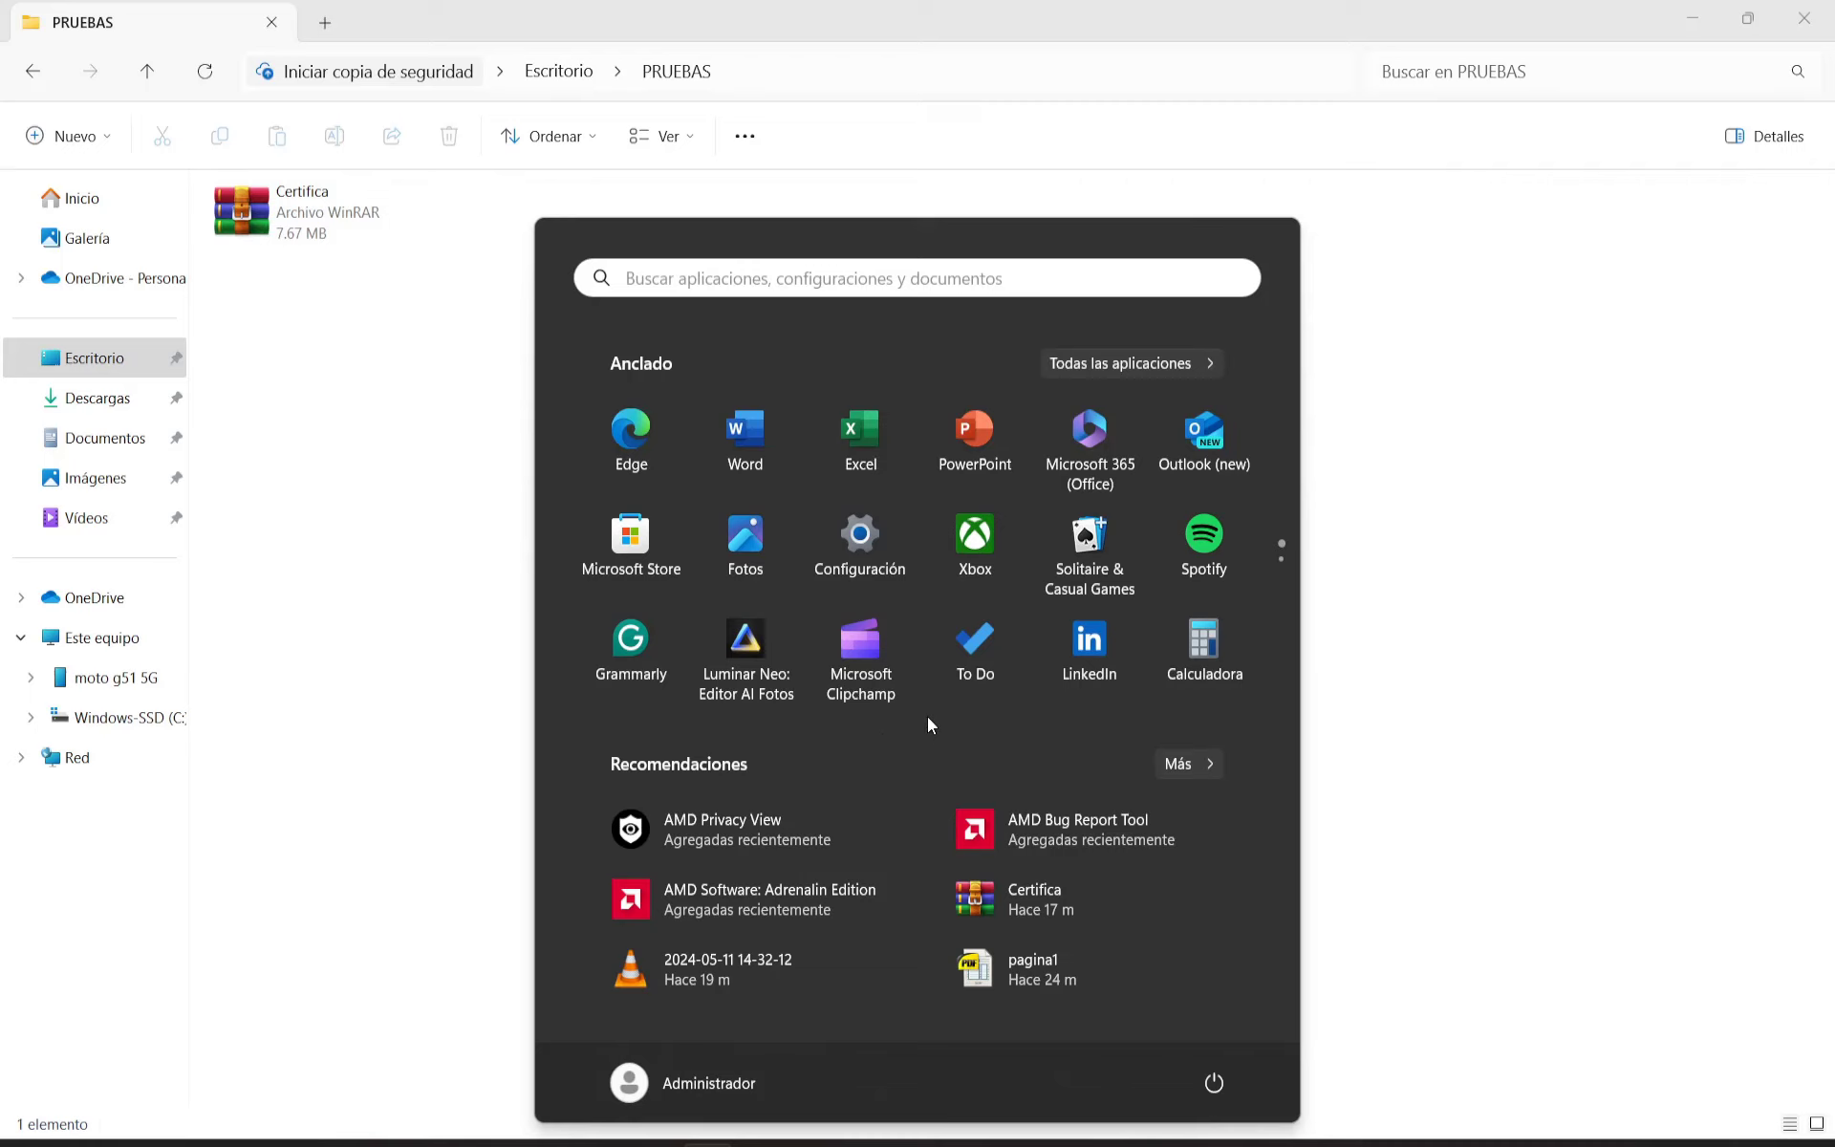
{"action": "type", "text": "PANE"}
{"action": "key", "text": "Return"}
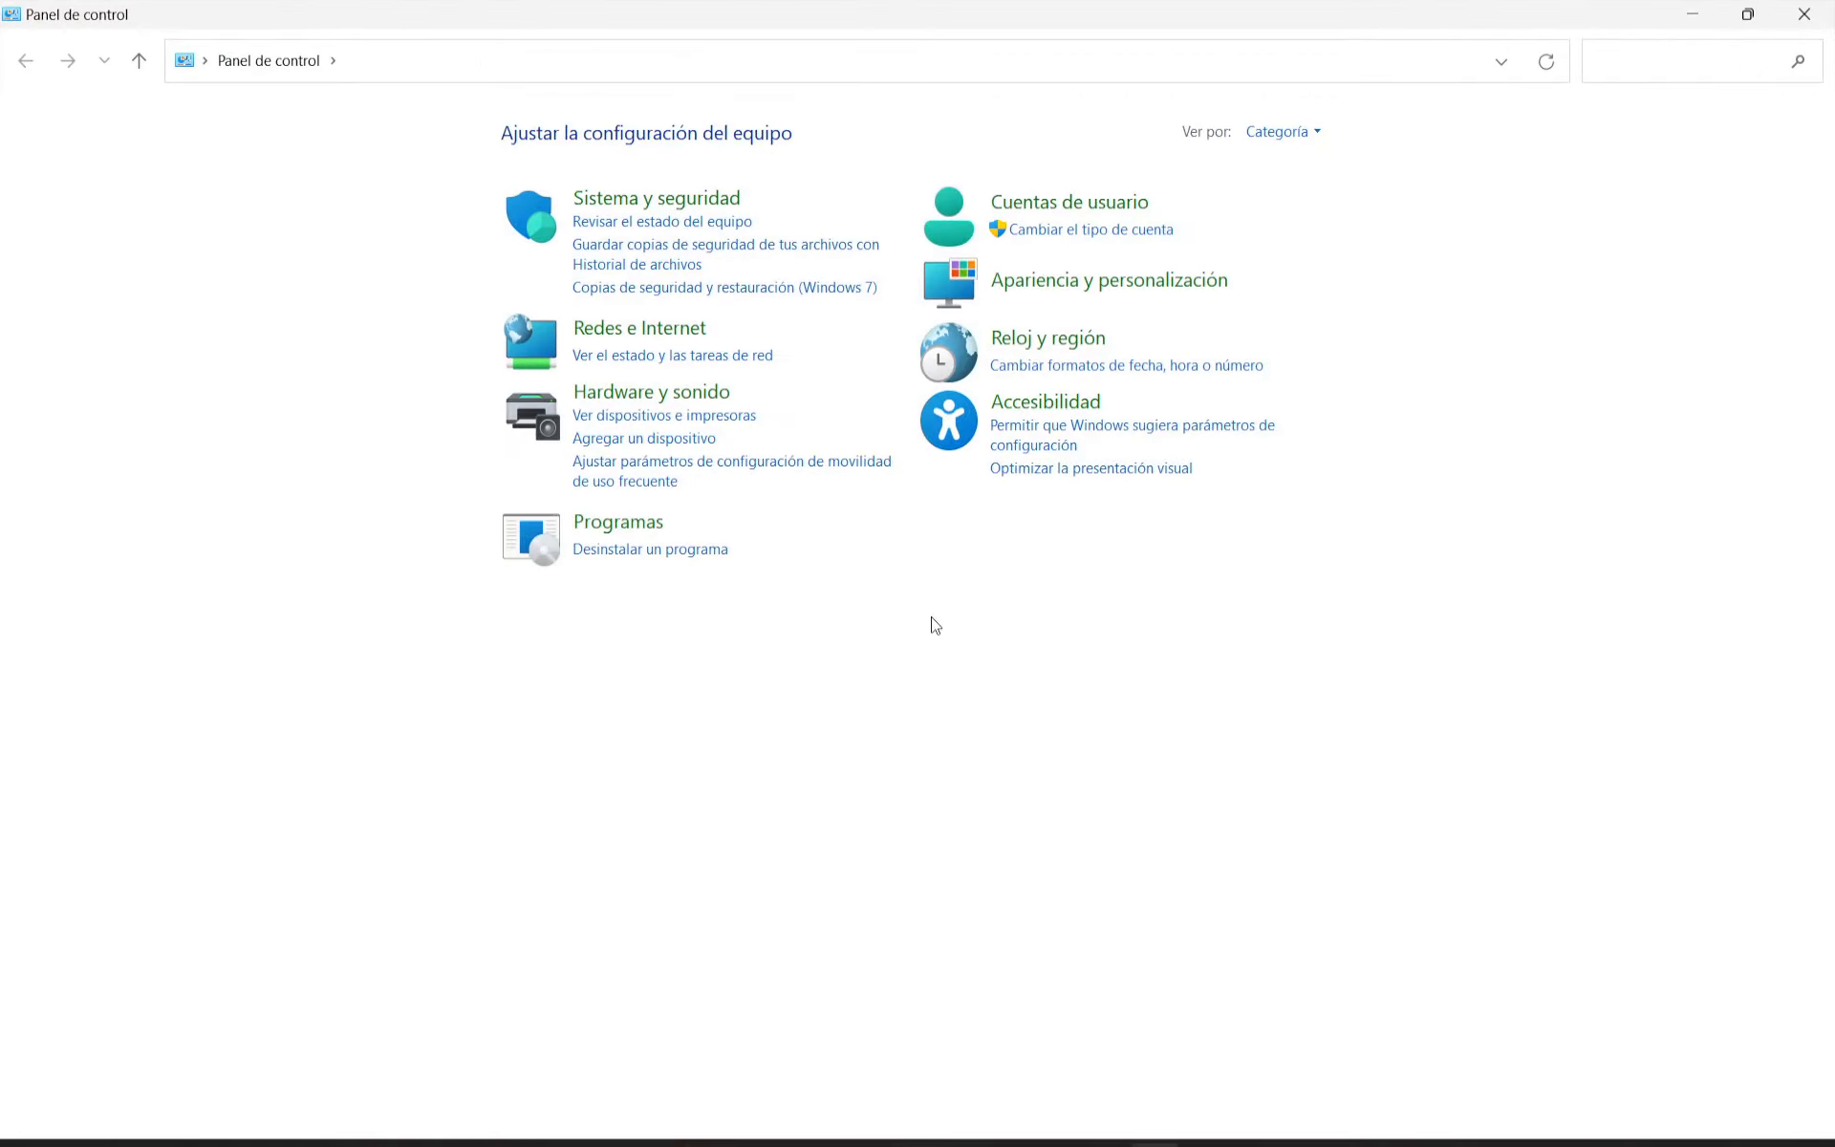
{"action": "left_click", "coordinate": [640, 558]}
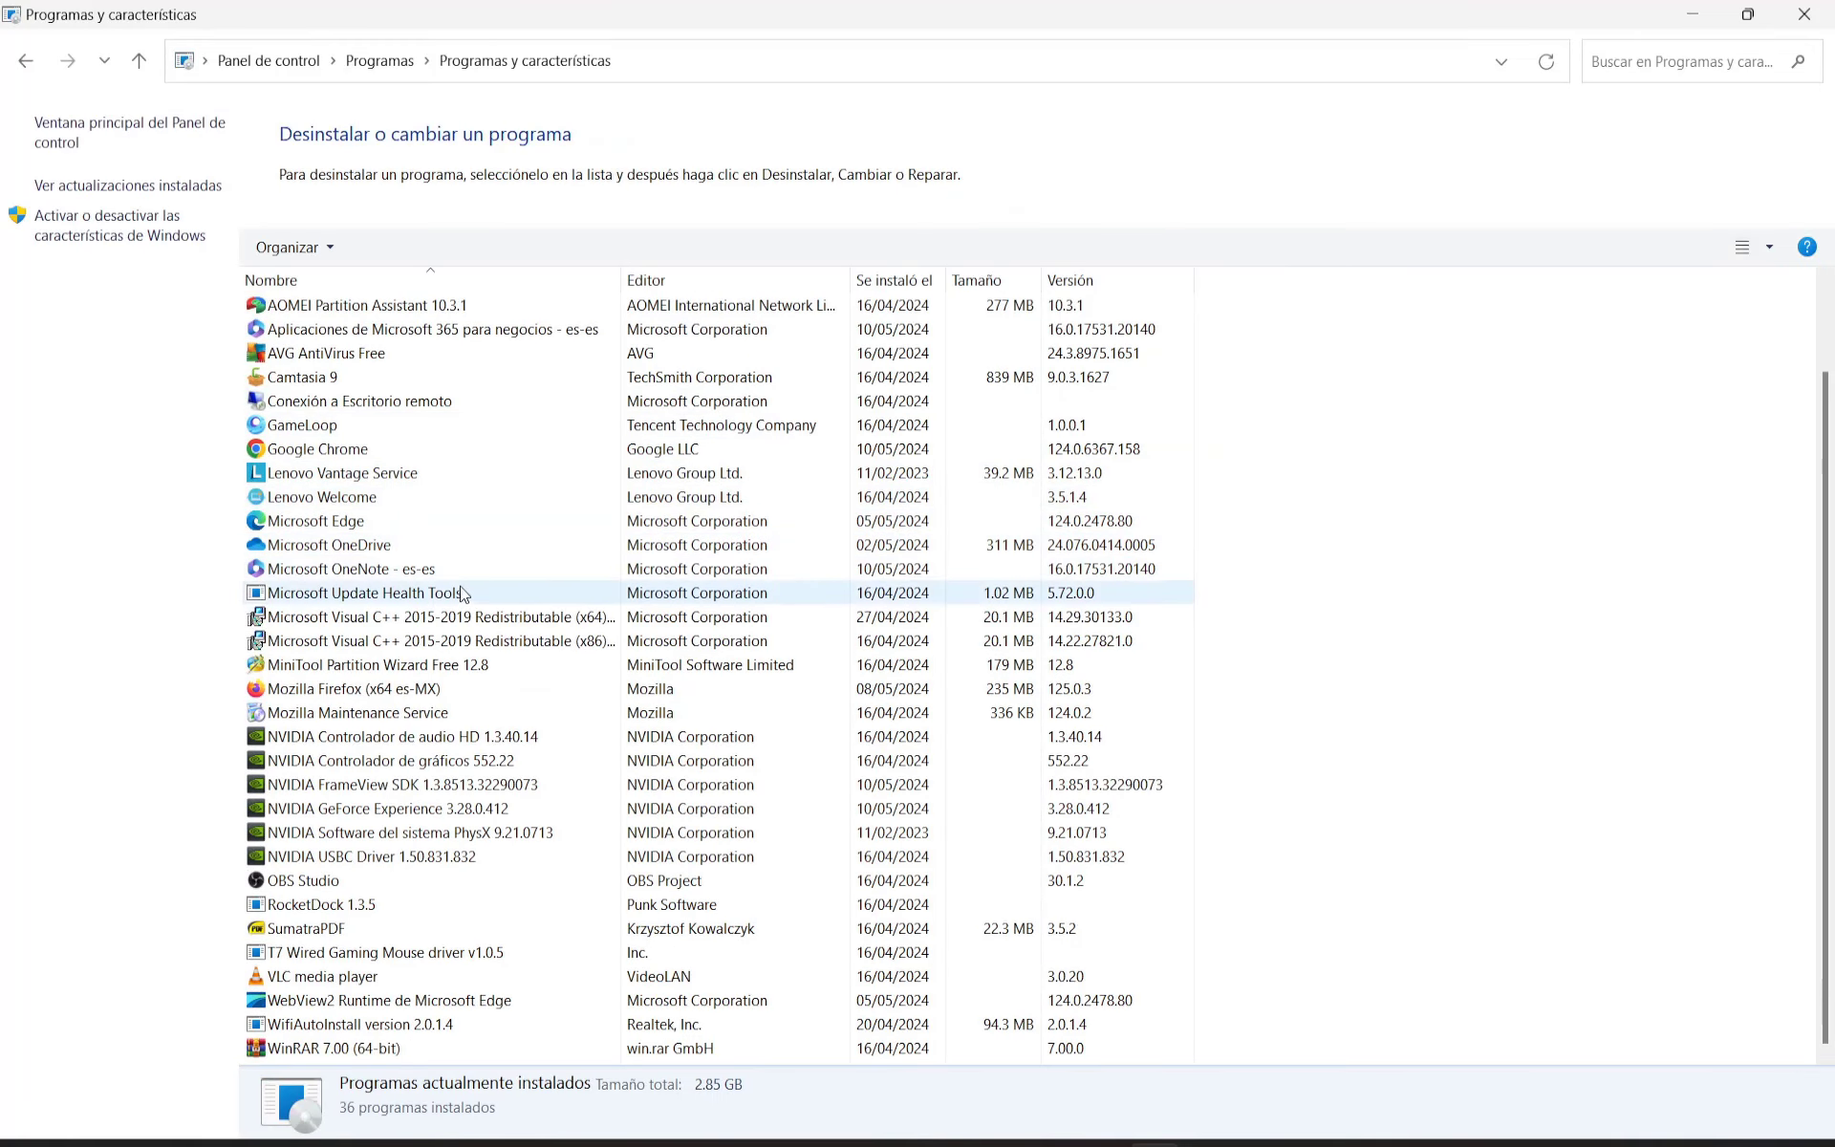
{"action": "scroll", "coordinate": [411, 860], "scroll_direction": "up", "scroll_amount": 2}
{"action": "scroll", "coordinate": [400, 574], "scroll_direction": "down", "scroll_amount": 2}
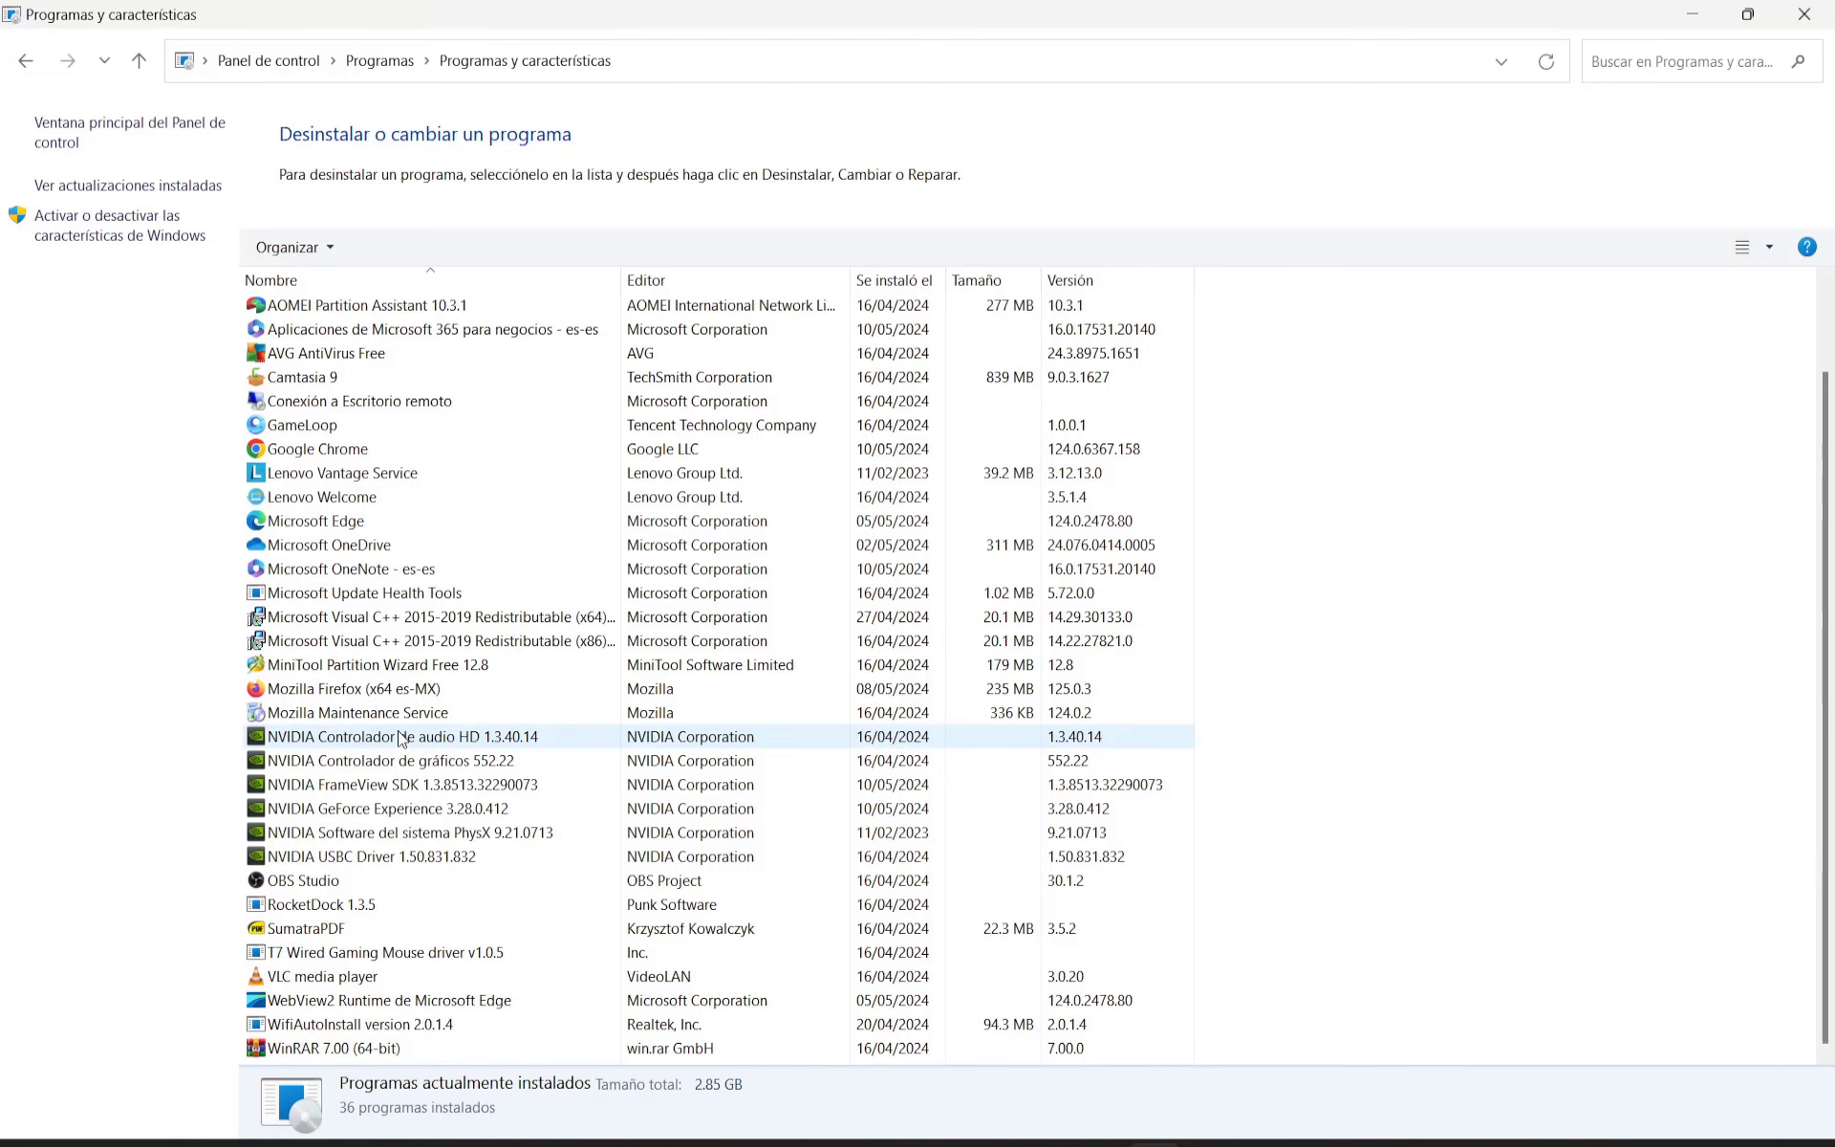
{"action": "scroll", "coordinate": [401, 739], "scroll_direction": "up", "scroll_amount": 2}
{"action": "scroll", "coordinate": [402, 746], "scroll_direction": "down", "scroll_amount": 2}
{"action": "scroll", "coordinate": [697, 750], "scroll_direction": "up", "scroll_amount": 2}
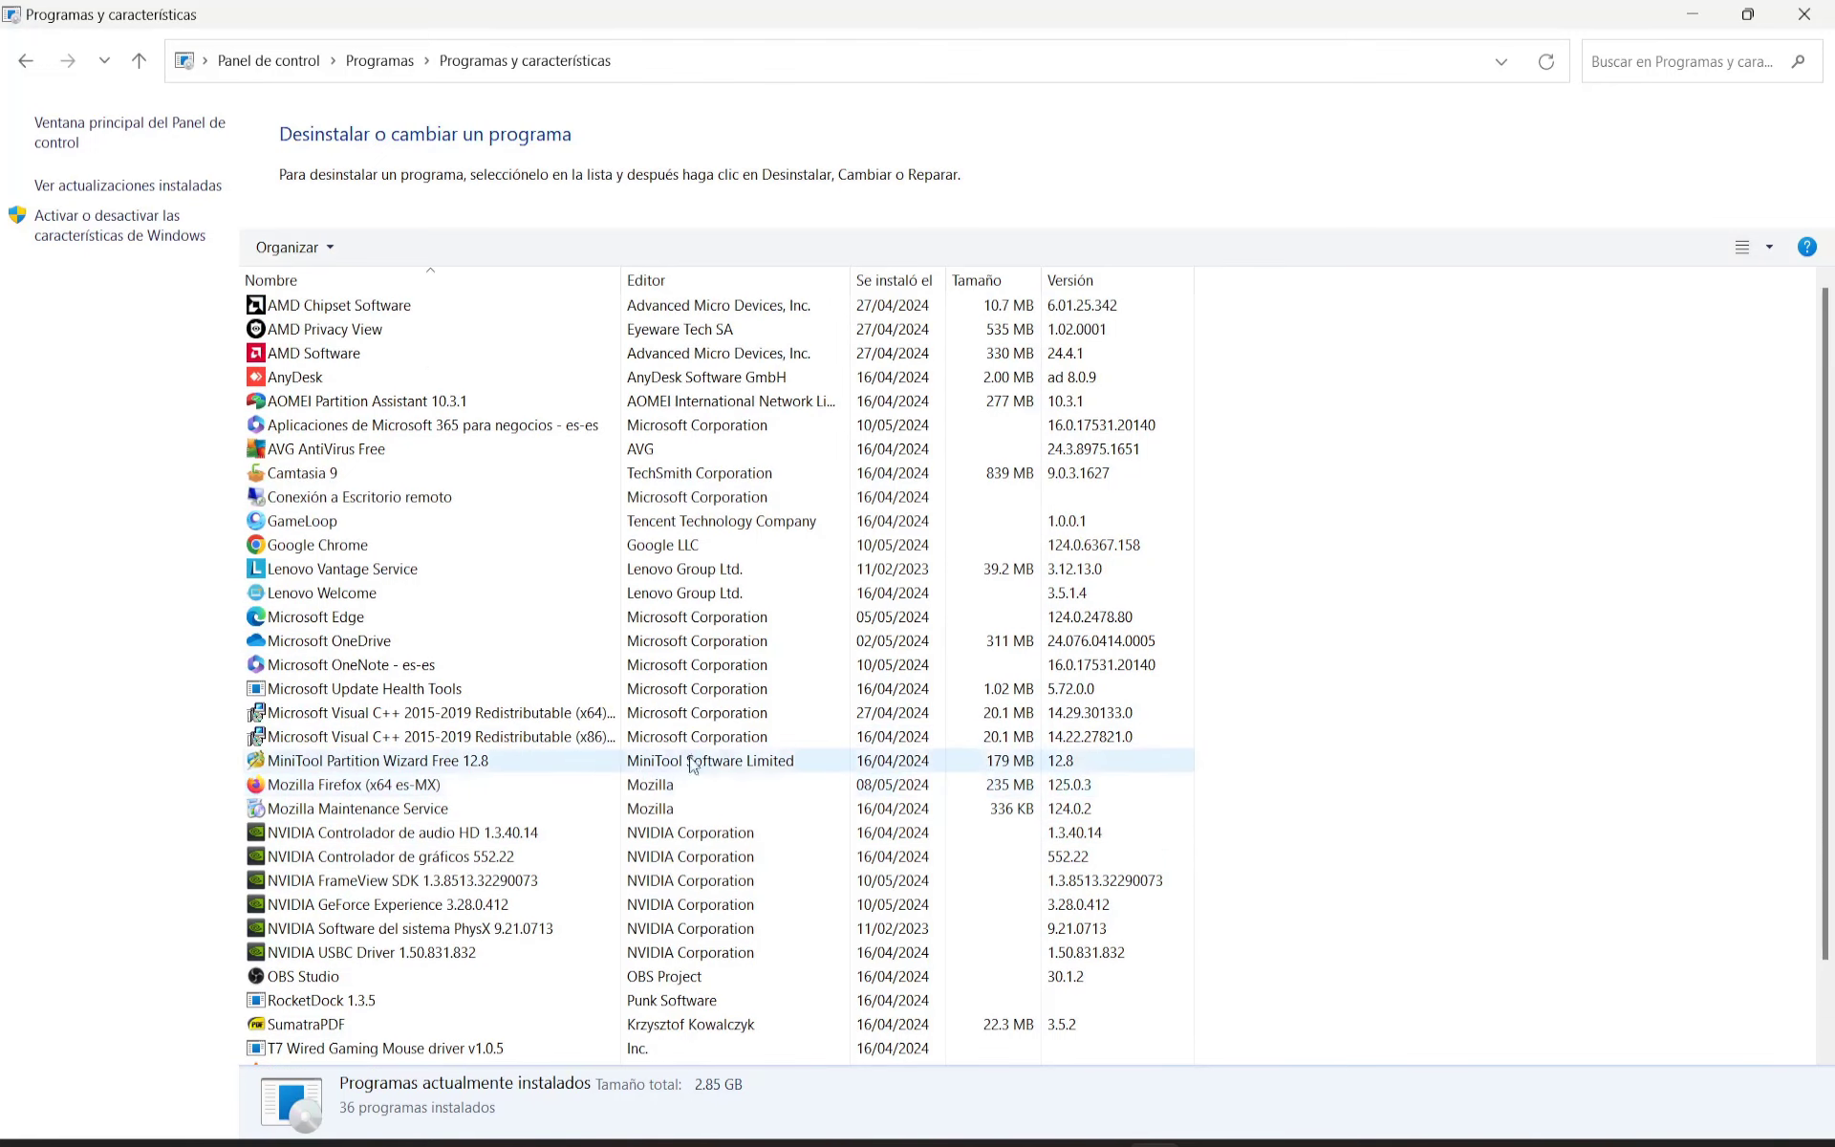
{"action": "left_click", "coordinate": [1692, 14]}
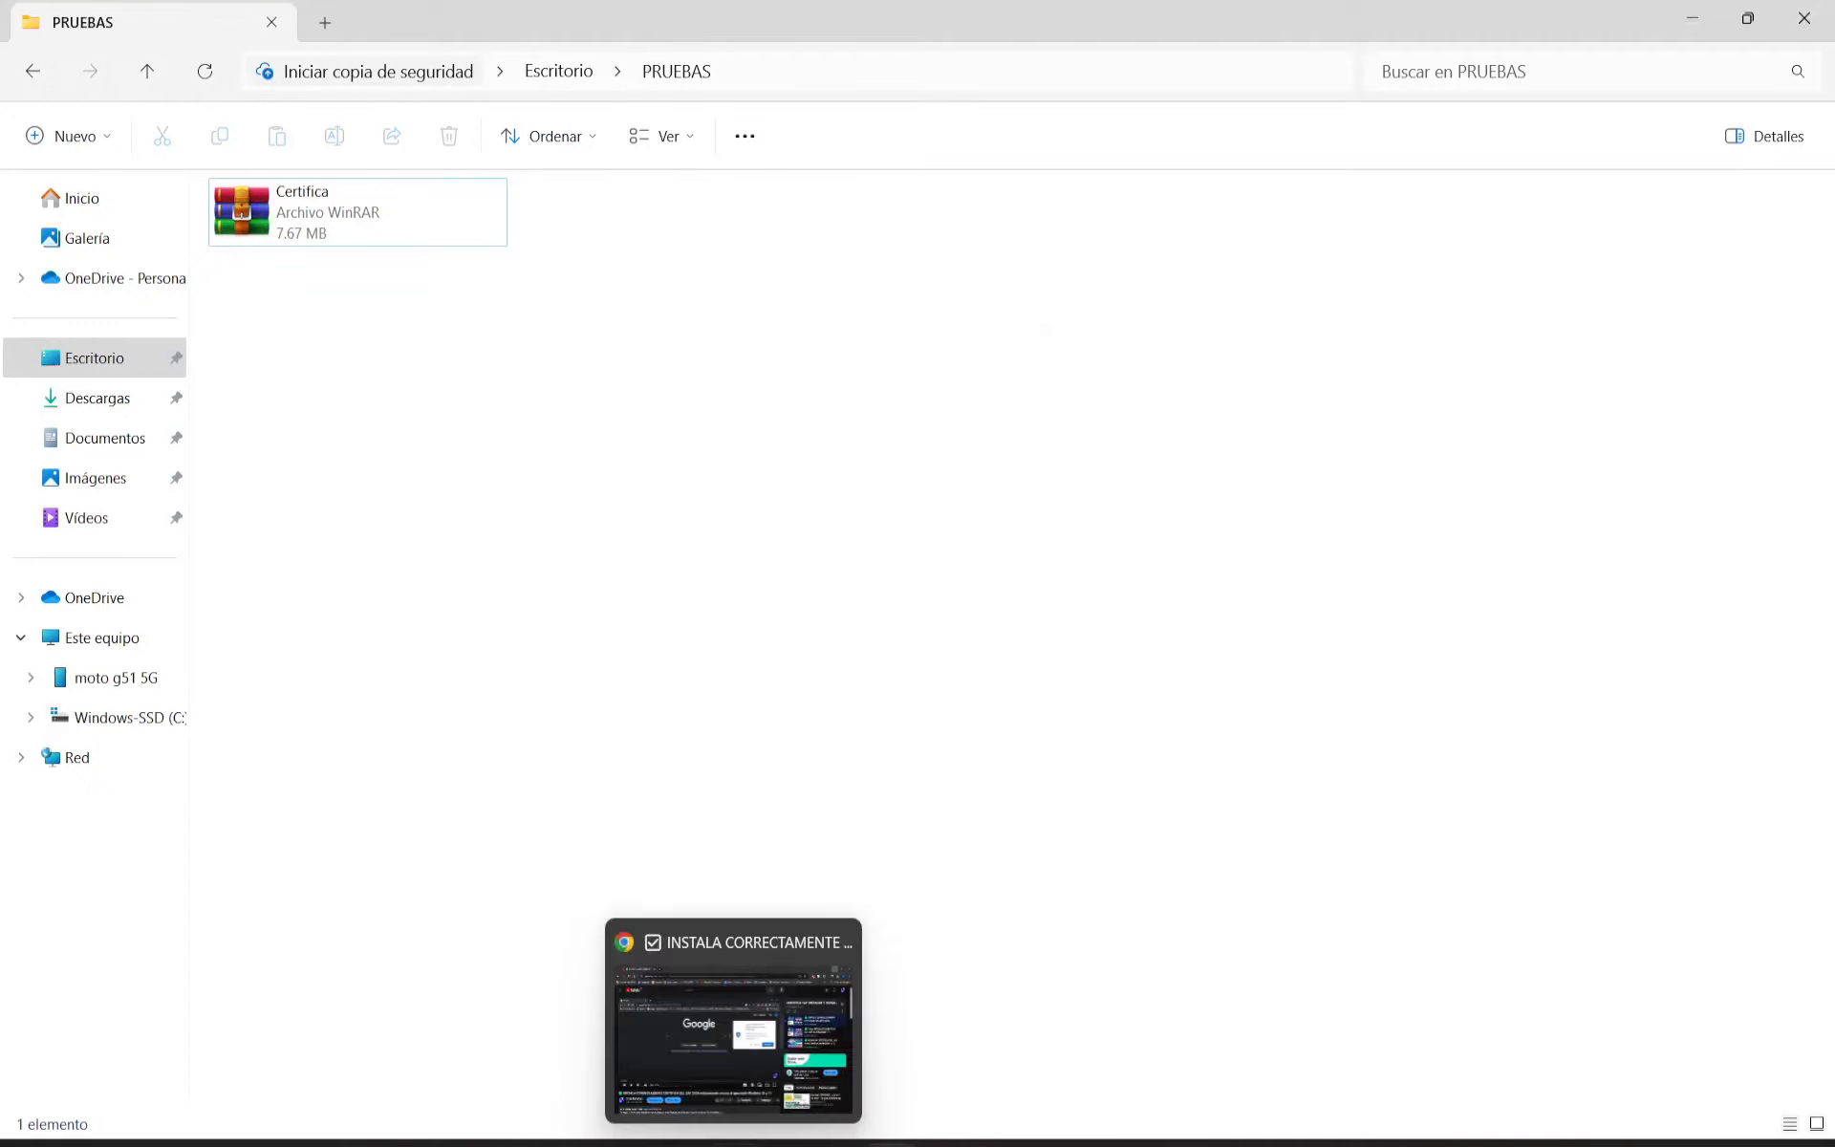
Switch to Chrome and search Google for "java para windows", without the version number 10.
{"action": "left_click", "coordinate": [726, 1137]}
{"action": "left_click", "coordinate": [423, 69]}
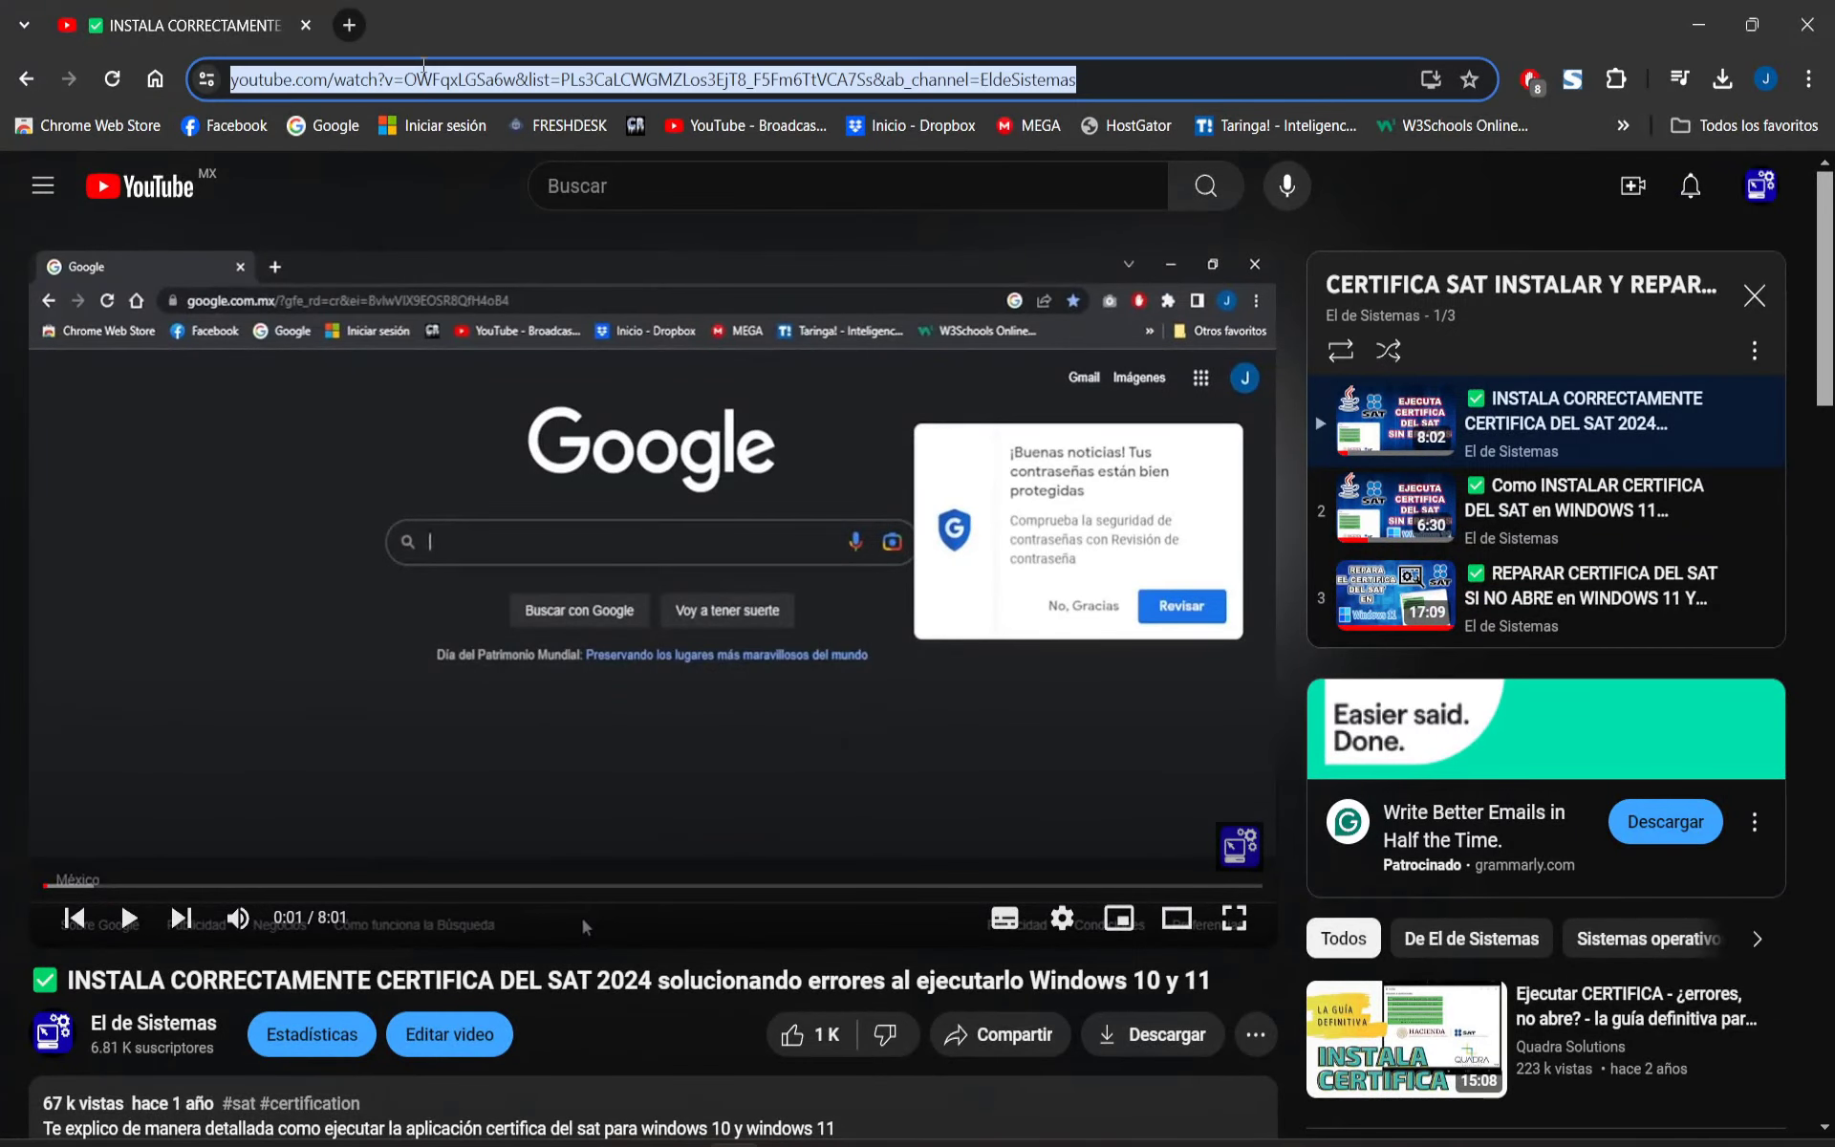
{"action": "type", "text": "JAVA"}
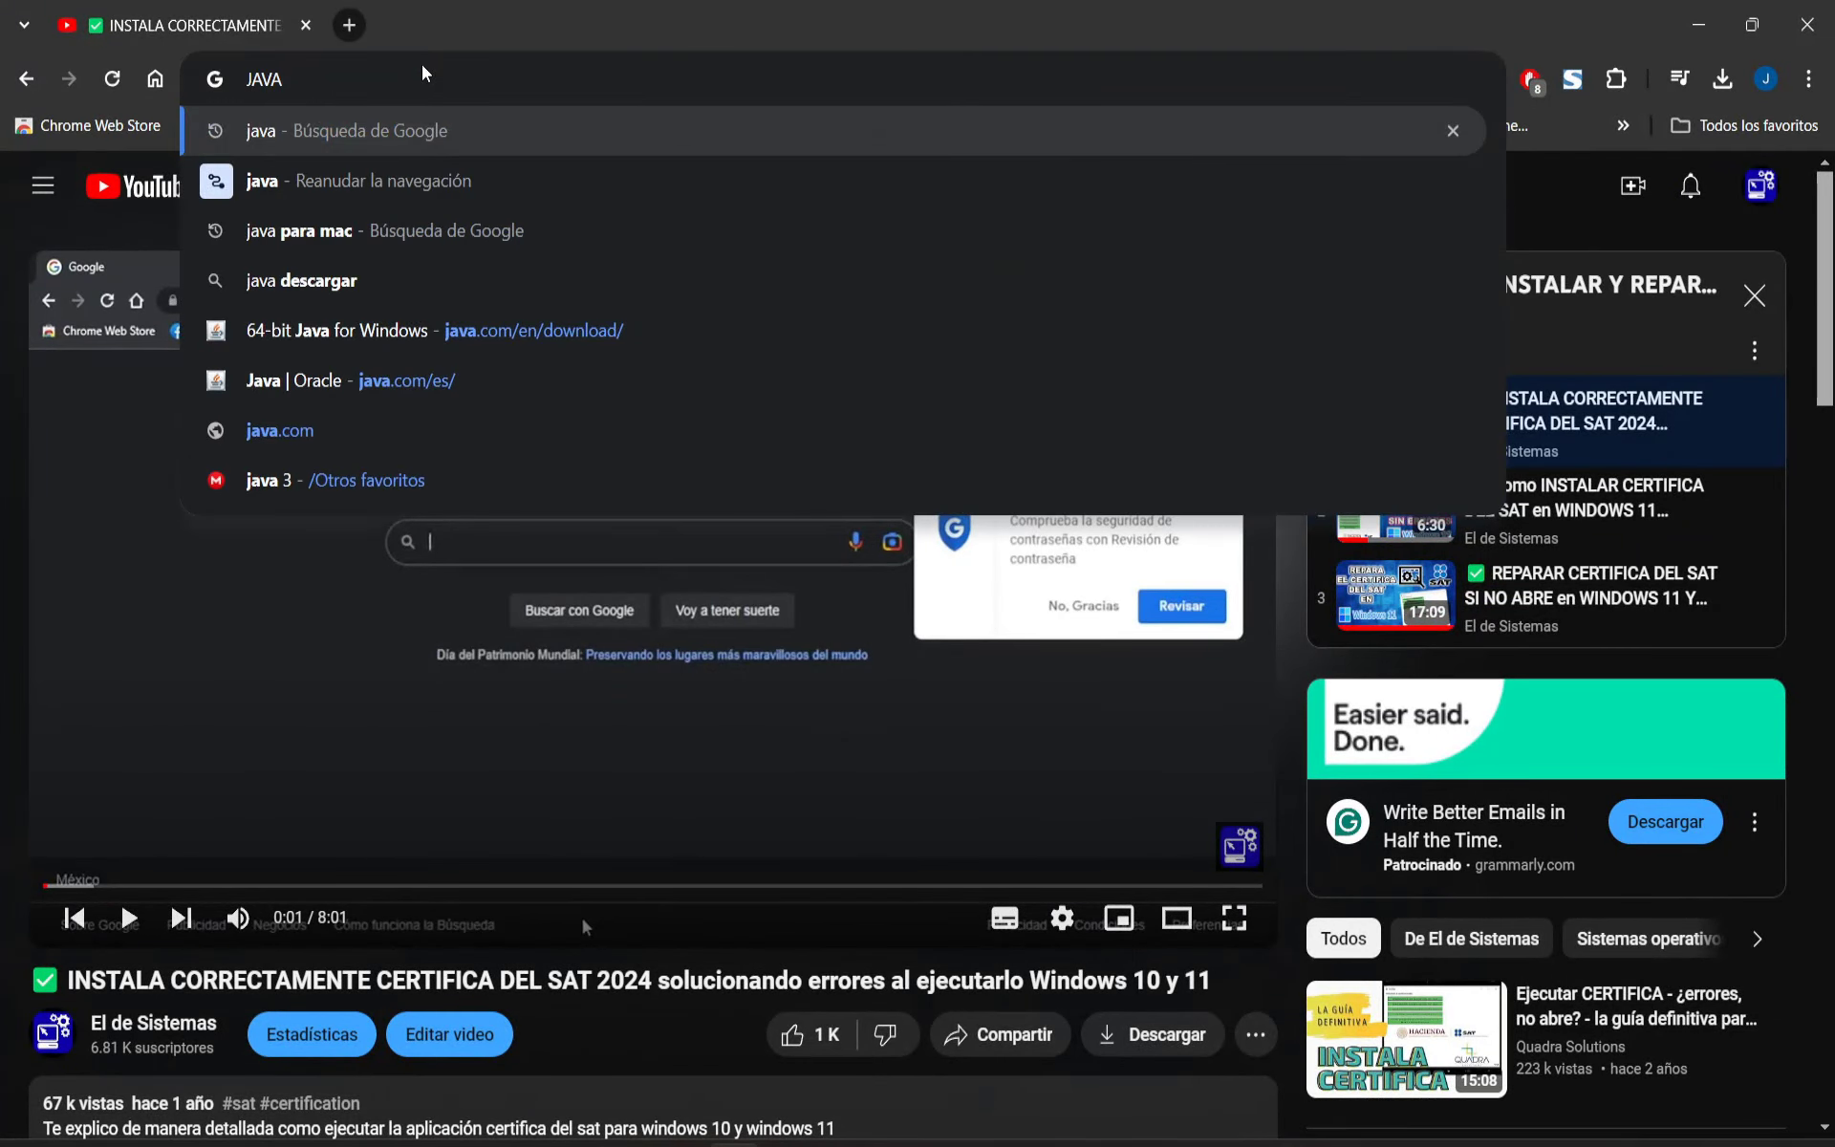
{"action": "type", "text": "PRA"}
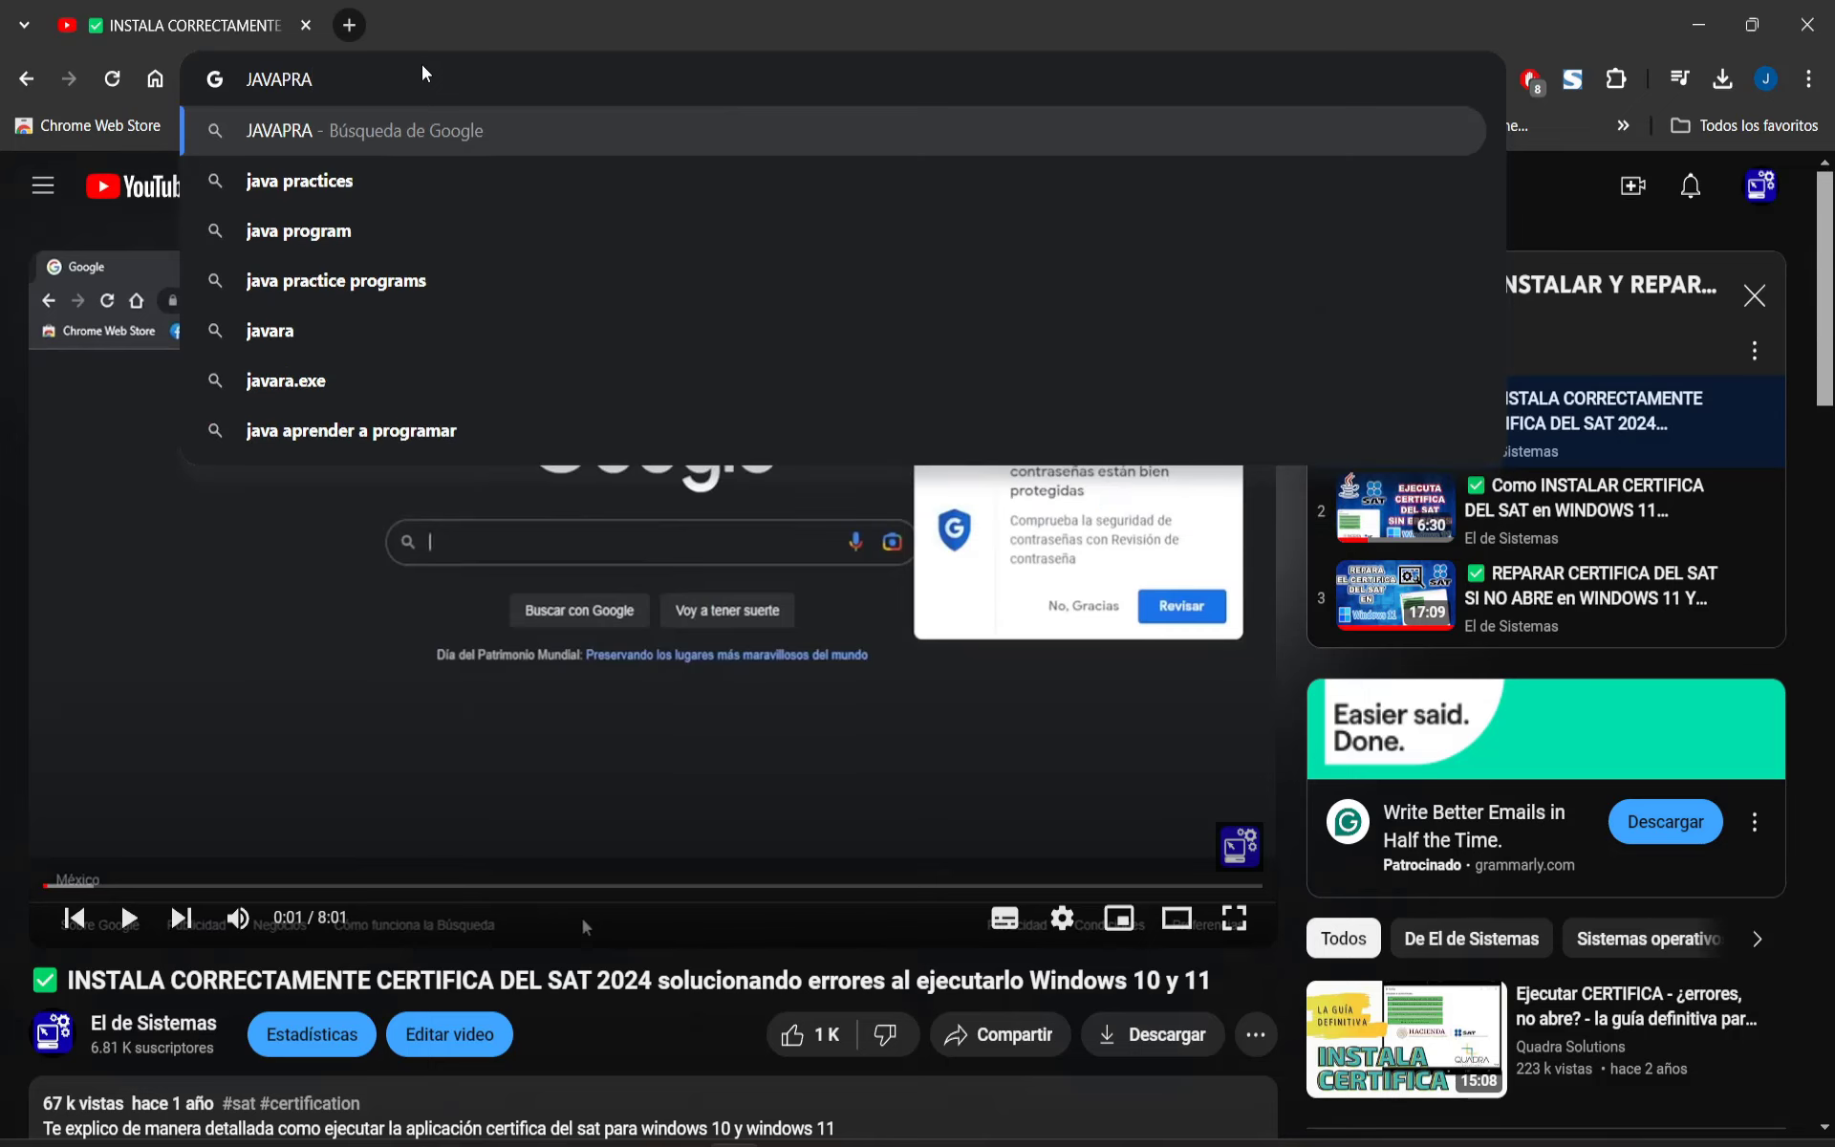
{"action": "key", "text": "BackSpace"}
{"action": "key", "text": "BackSpace"}
{"action": "key", "text": "BackSpace"}
{"action": "type", "text": "PARA WINDO"}
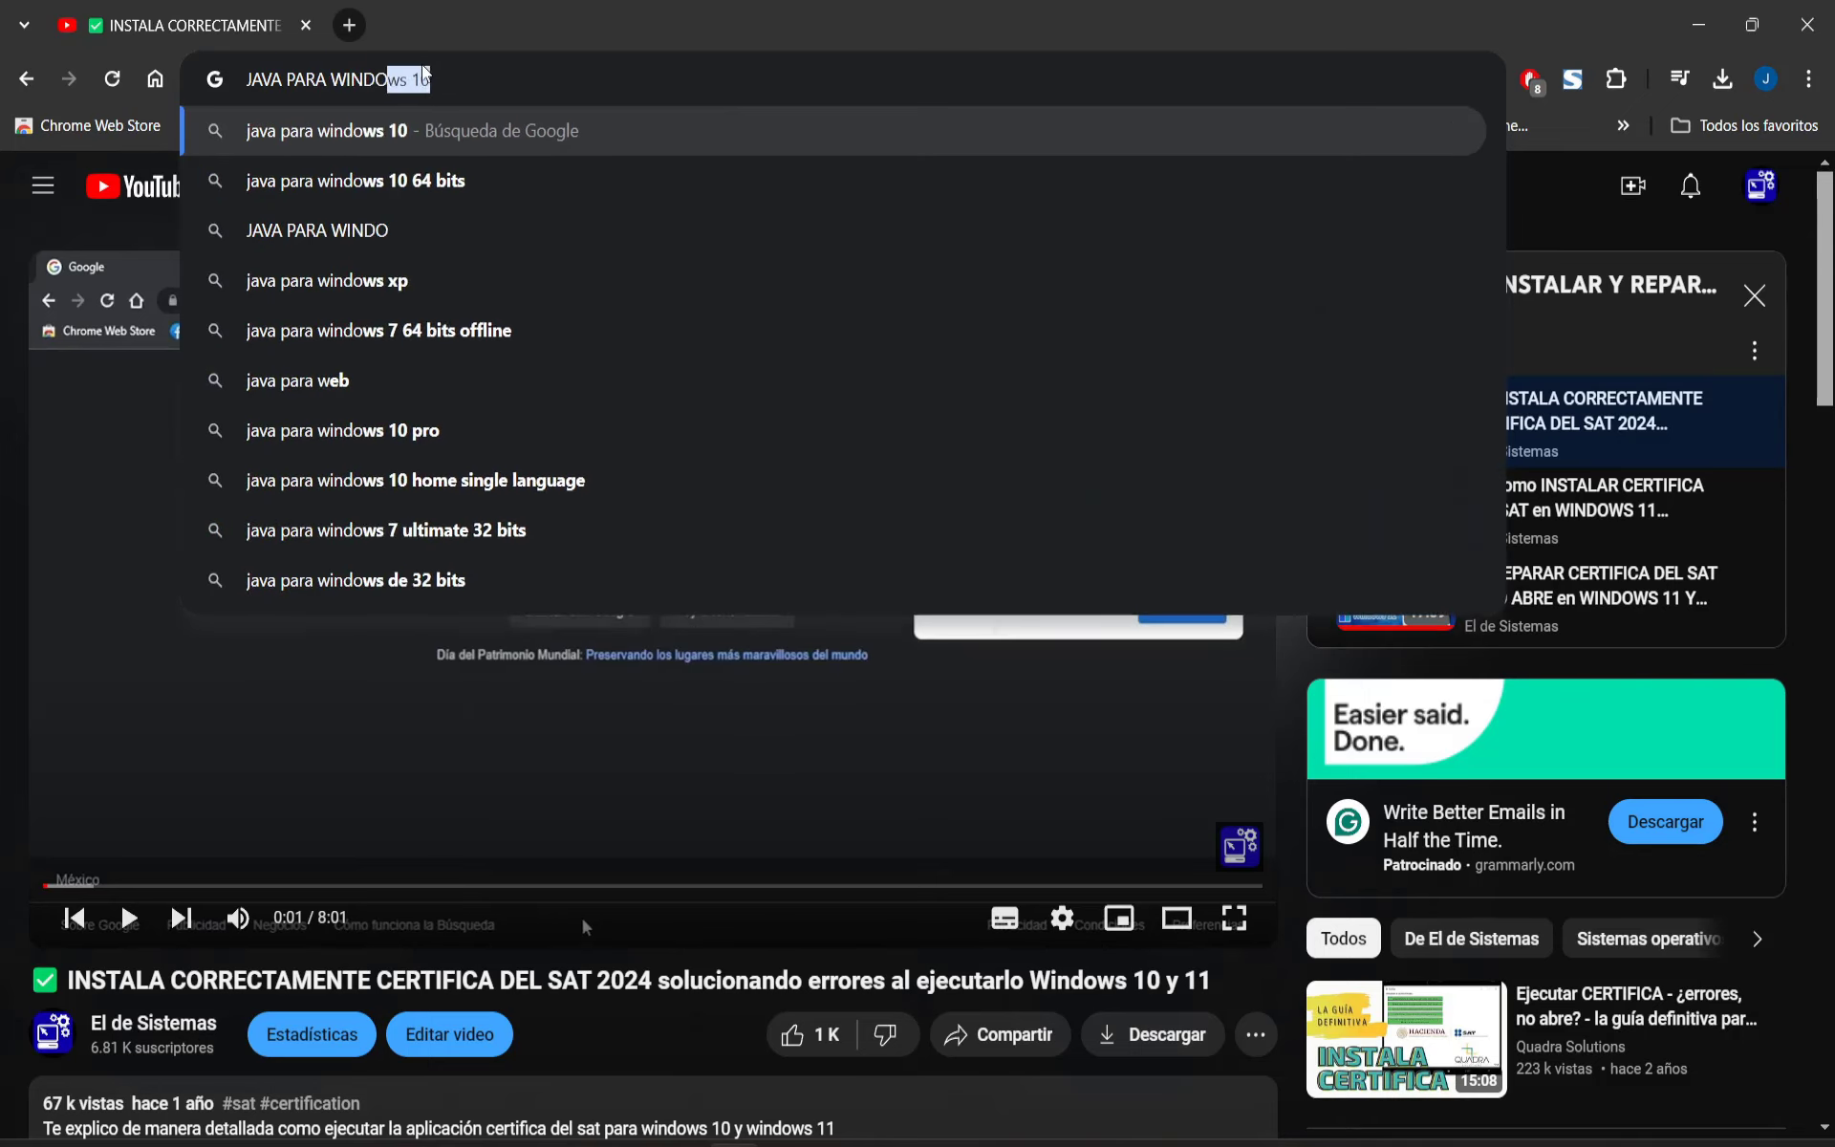
{"action": "type", "text": "WS"}
{"action": "key", "text": "Return"}
{"action": "left_click", "coordinate": [468, 202]}
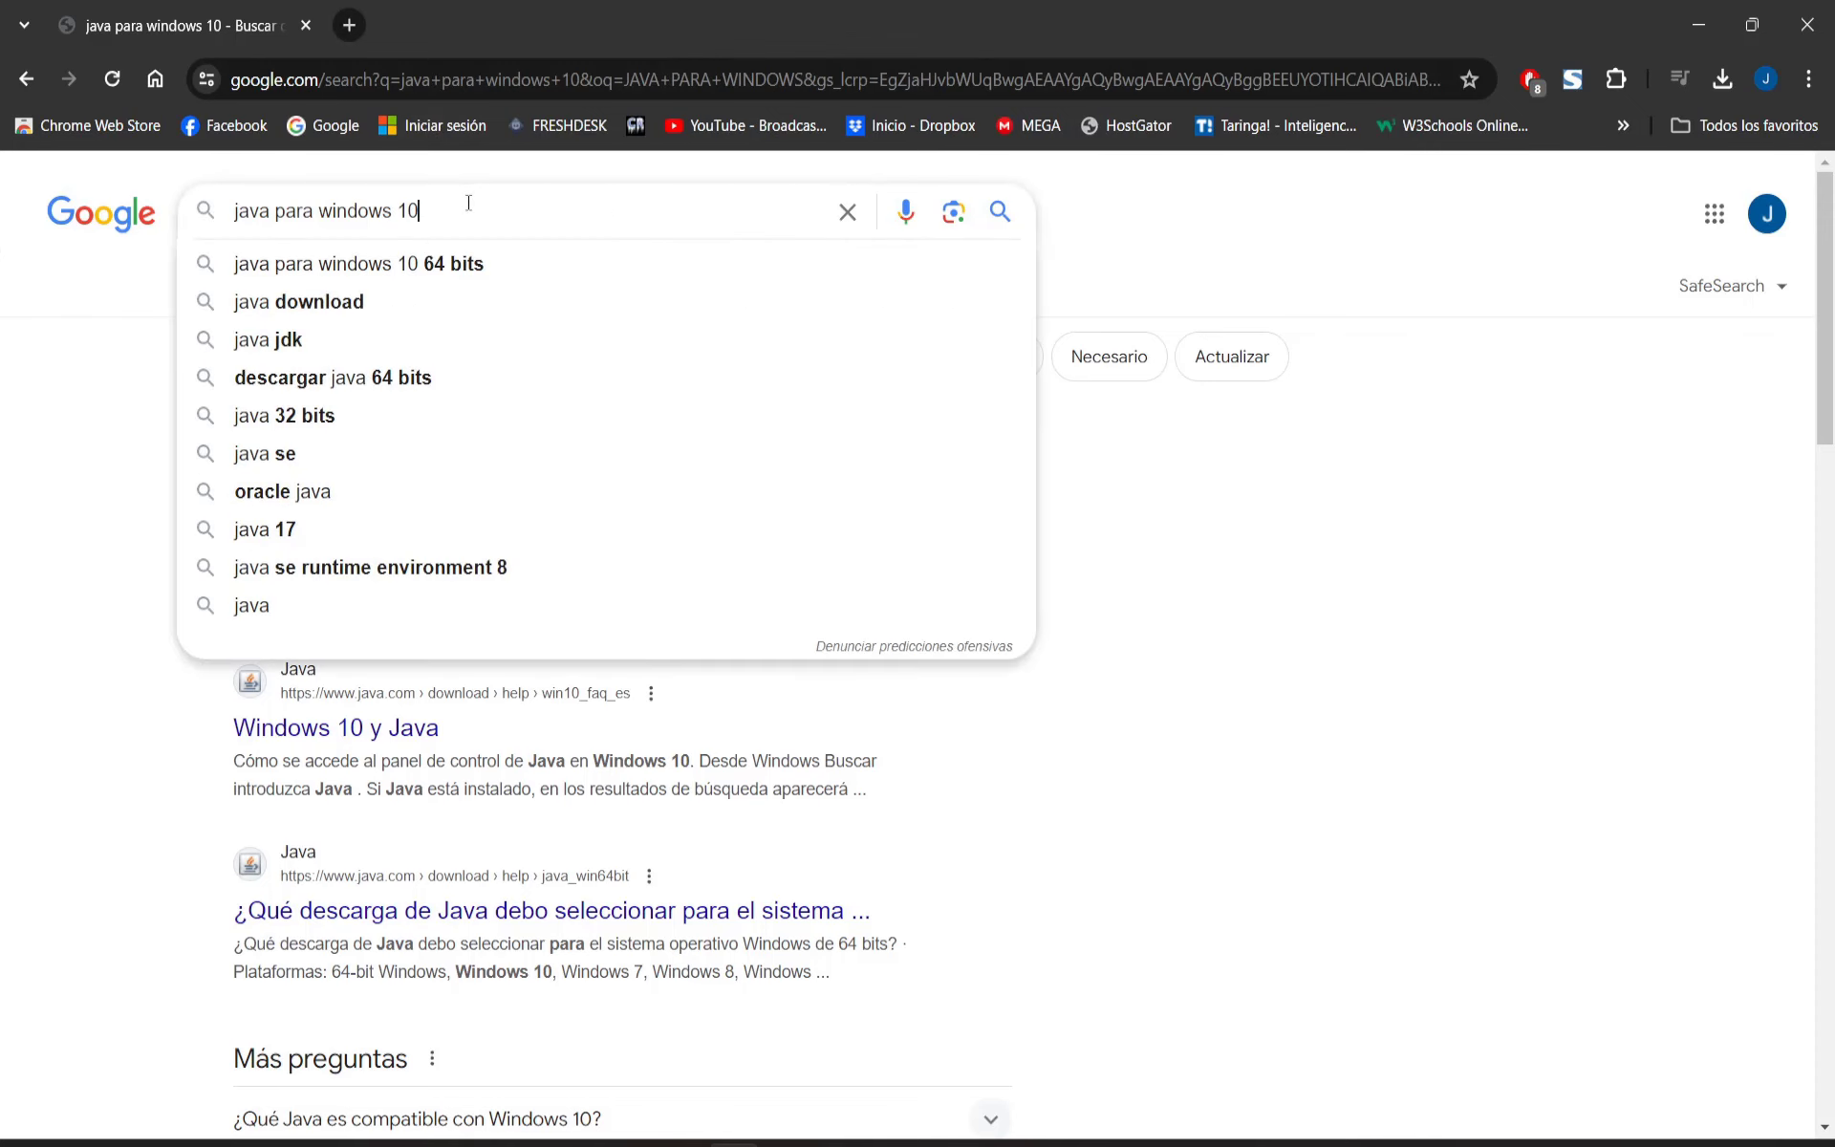
{"action": "key", "text": "BackSpace"}
{"action": "key", "text": "BackSpace"}
{"action": "key", "text": "Return"}
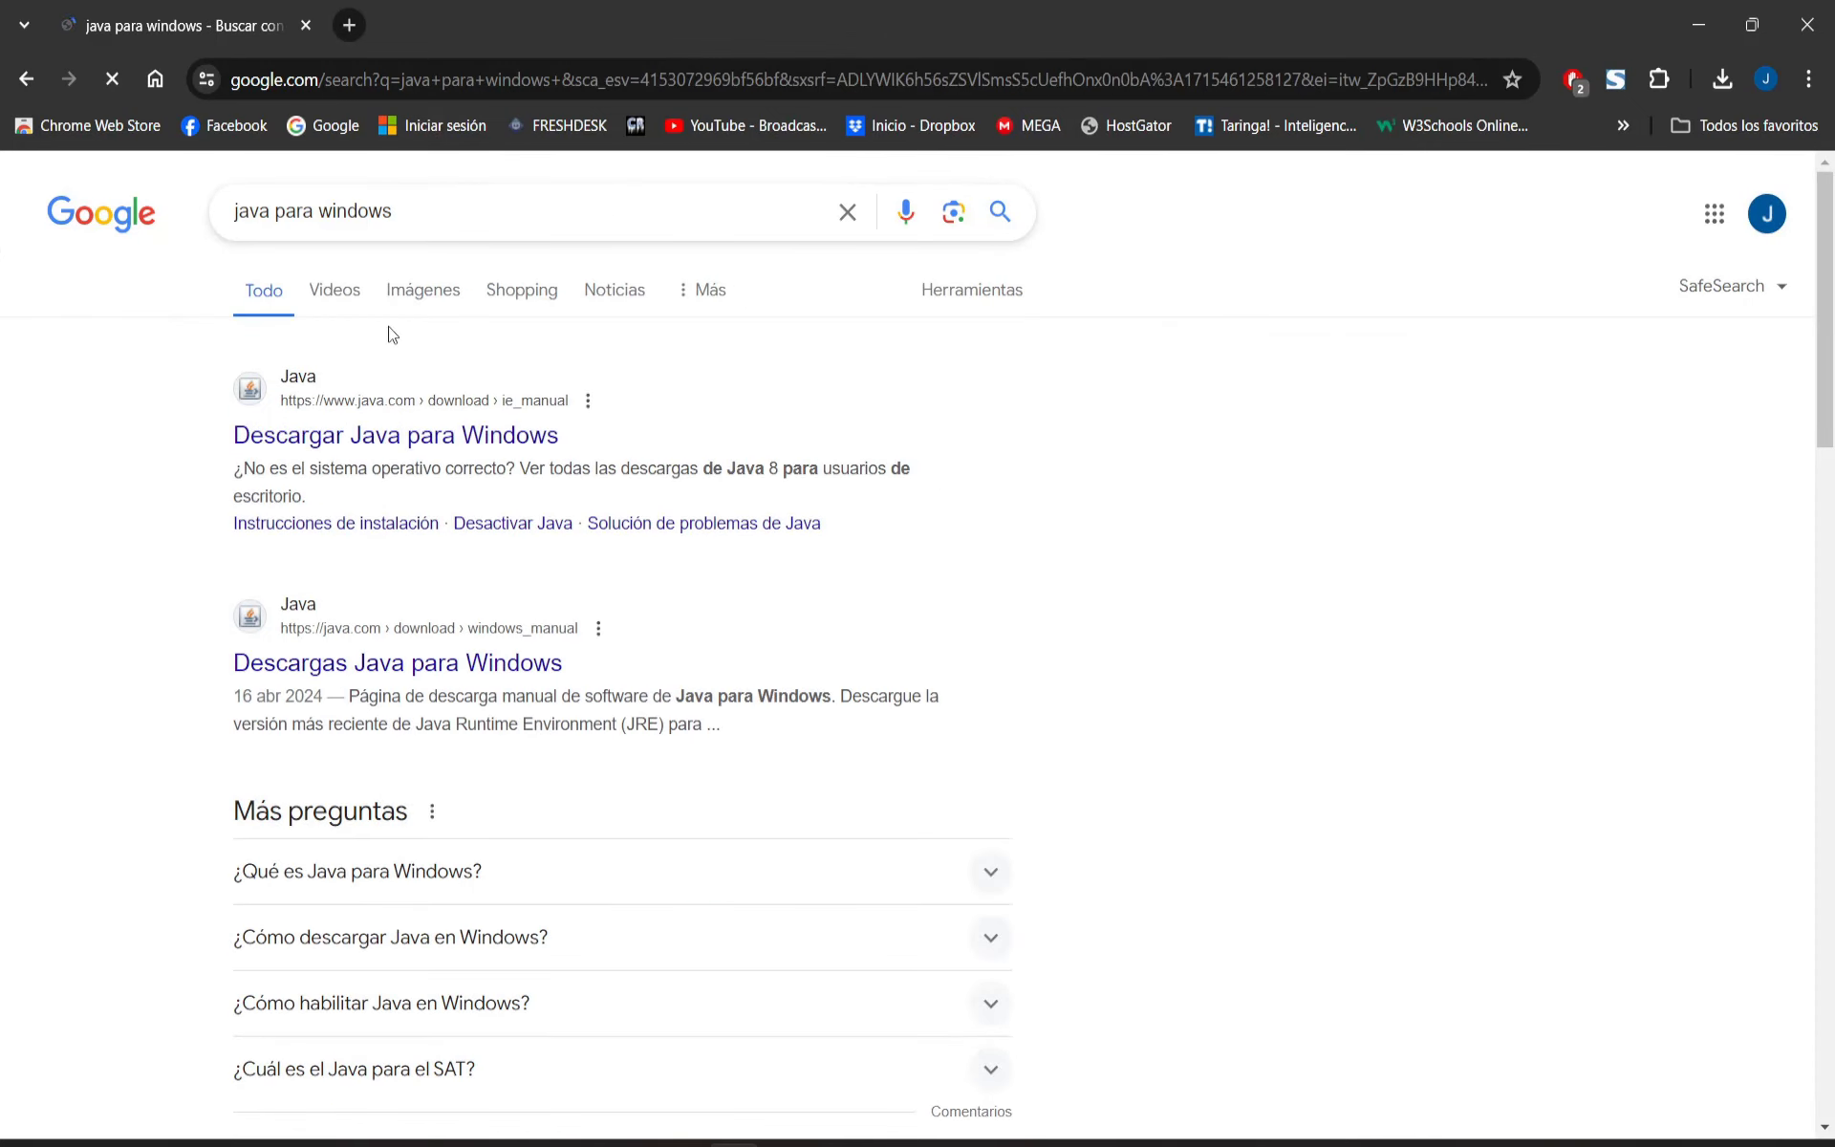
Open the Descargar Java para Windows result and download the Java installer as JavaSetup8u411 into the PRUEBAS folder.
{"action": "left_click", "coordinate": [286, 436]}
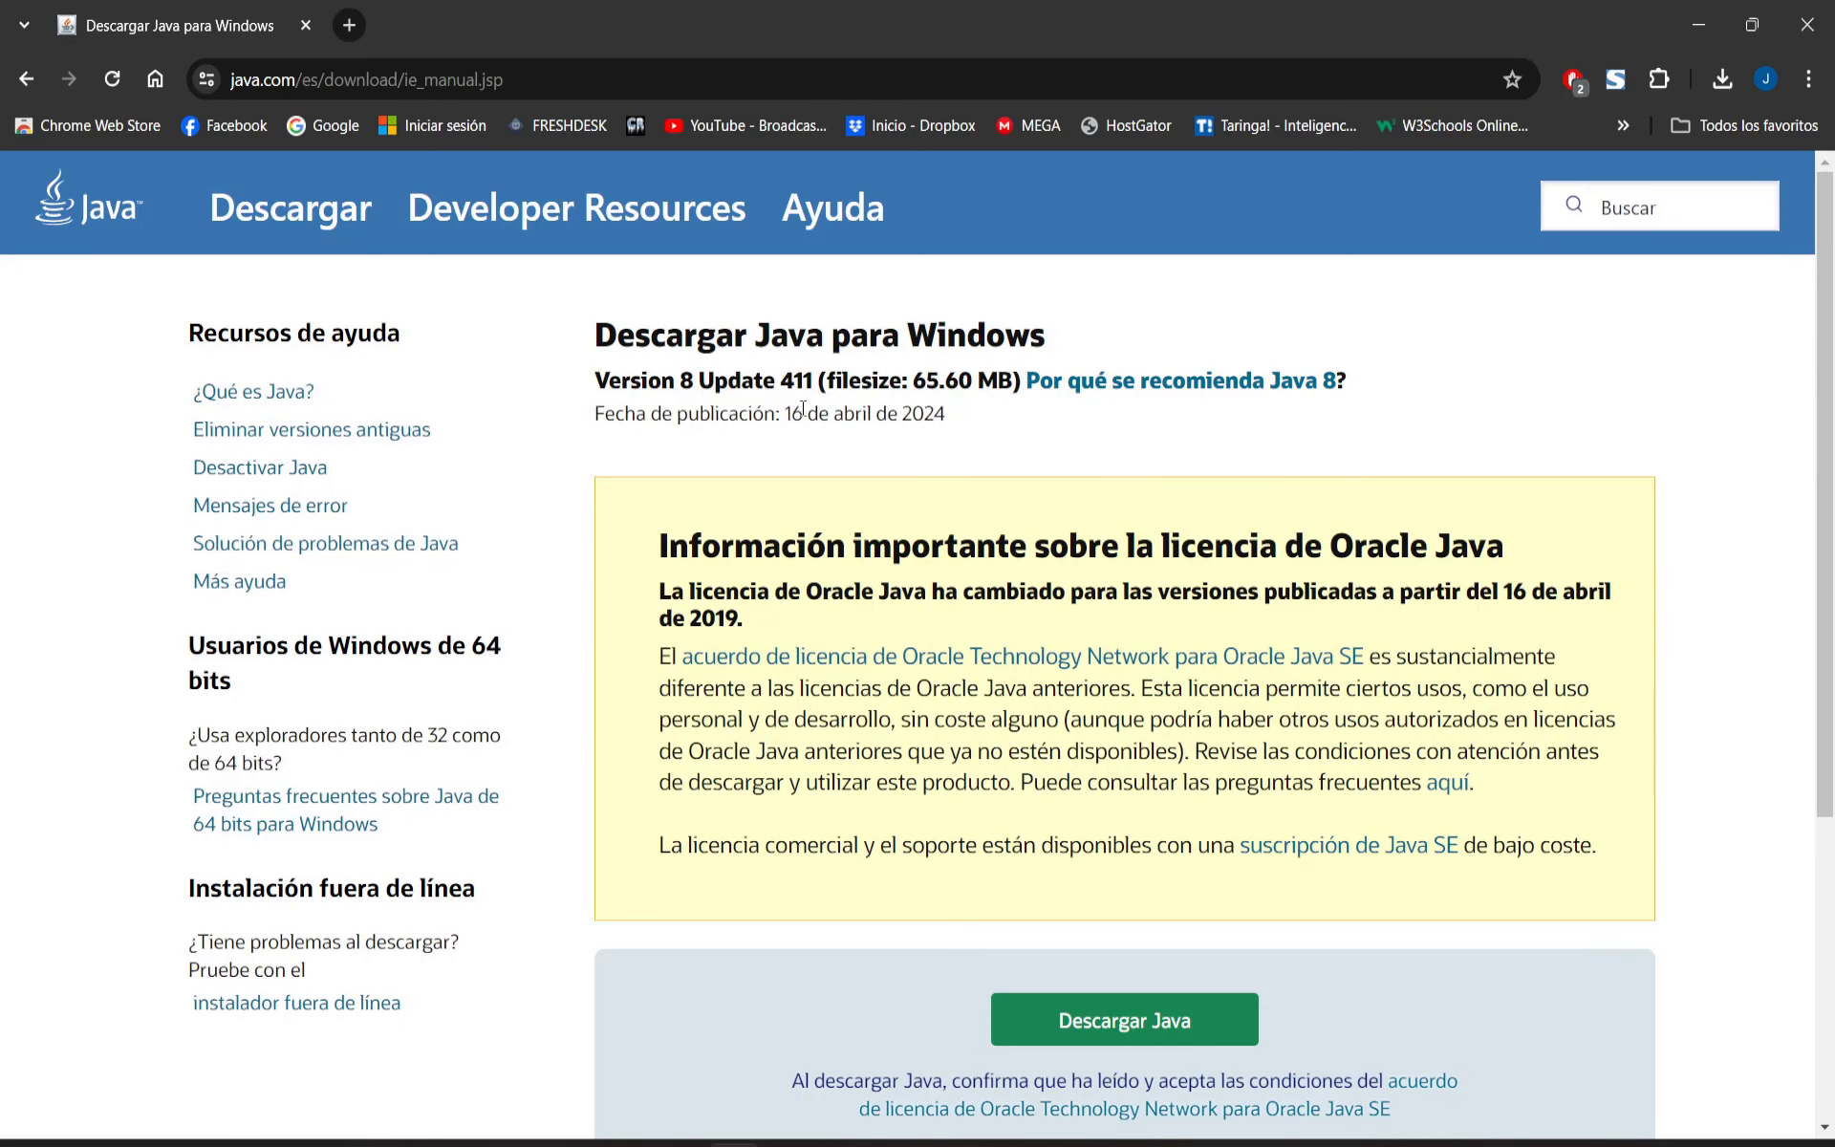
{"action": "scroll", "coordinate": [803, 409], "scroll_direction": "down", "scroll_amount": 4}
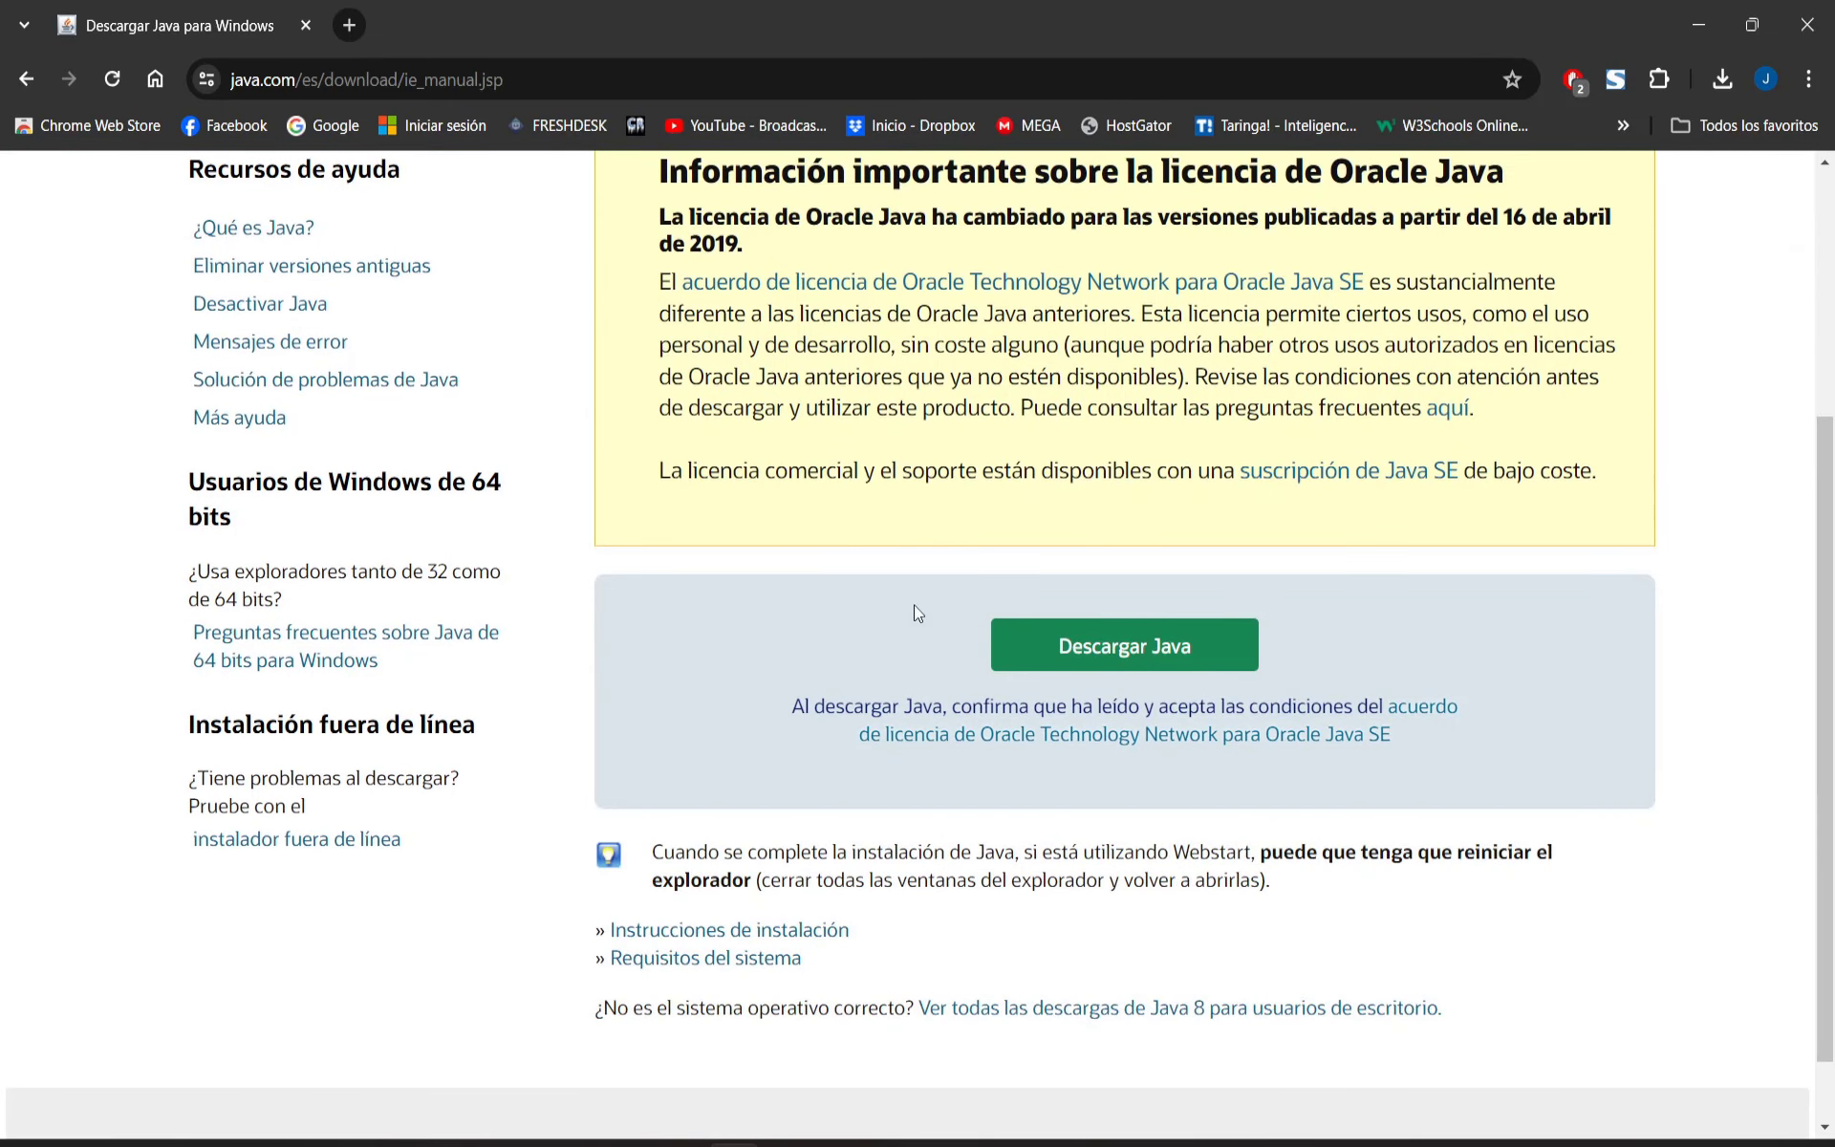
{"action": "left_click", "coordinate": [1137, 645]}
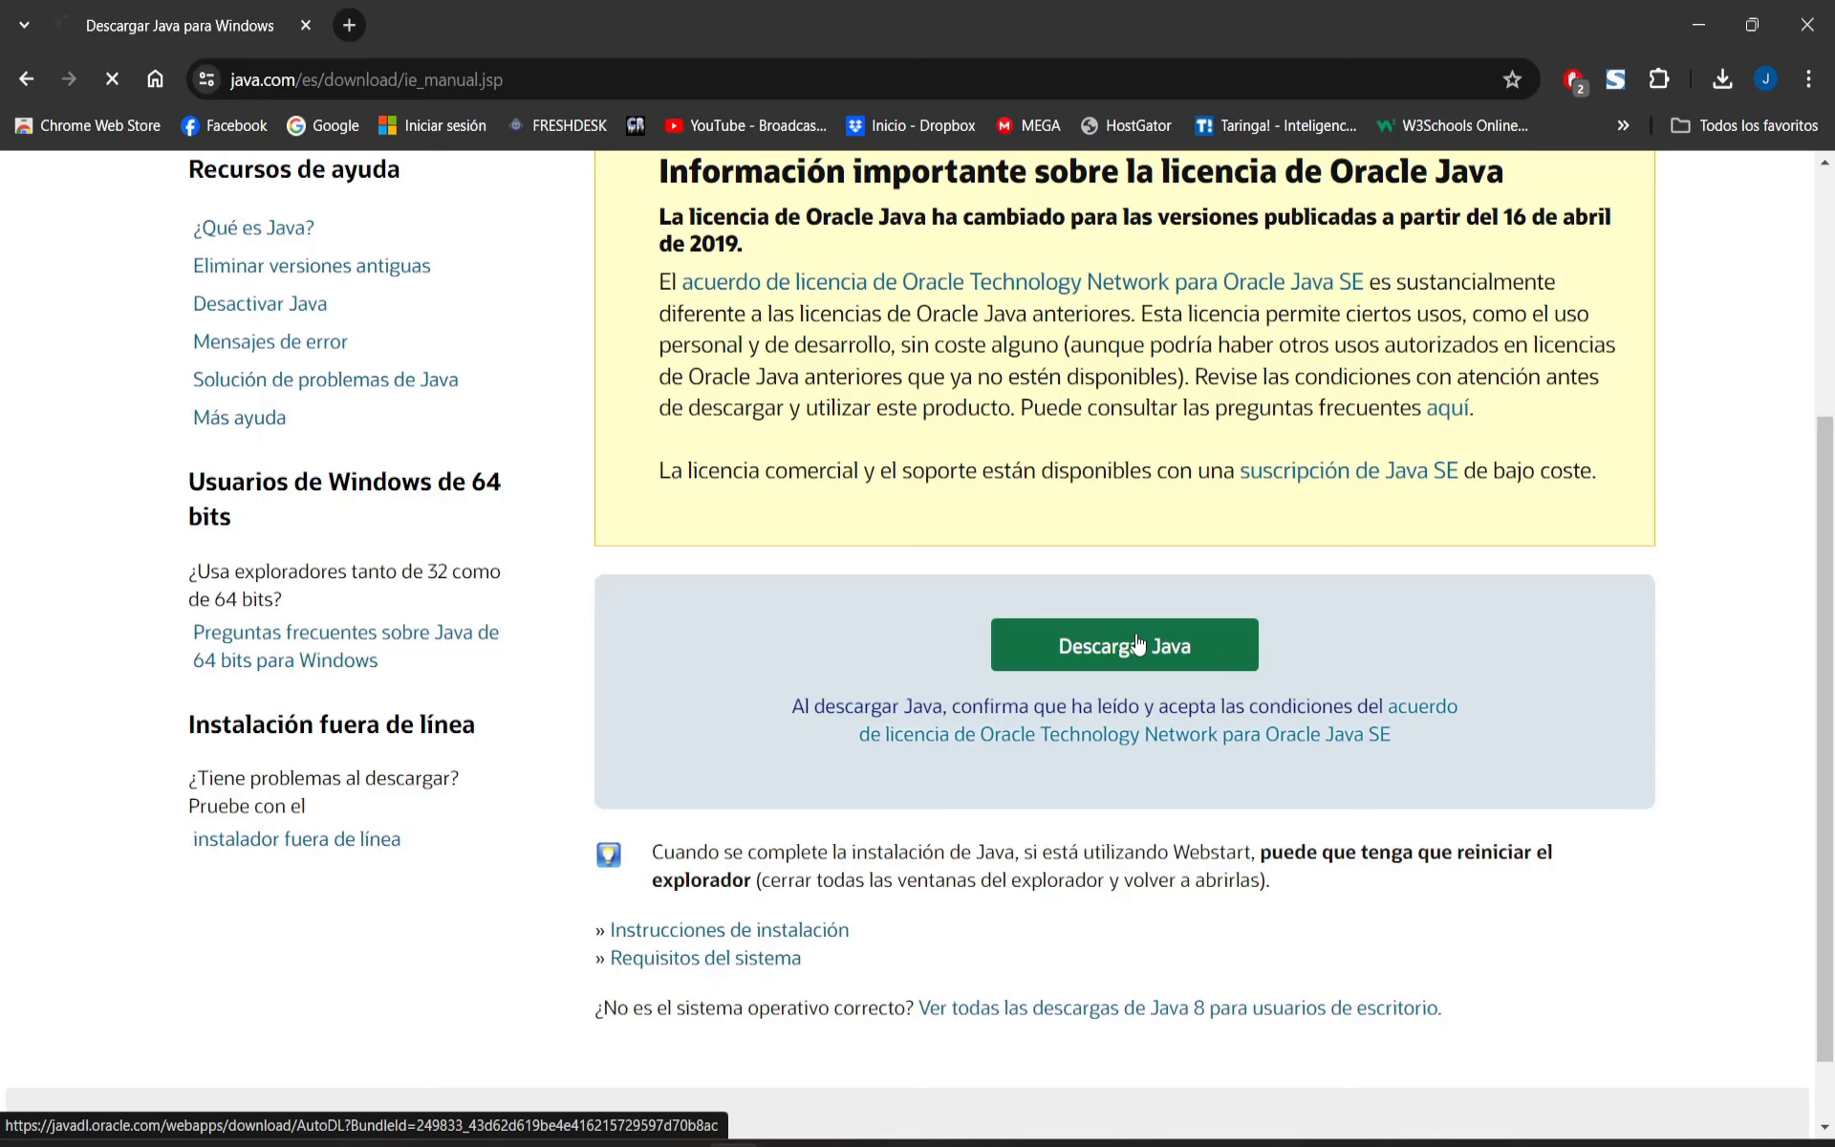
{"action": "left_click", "coordinate": [328, 798]}
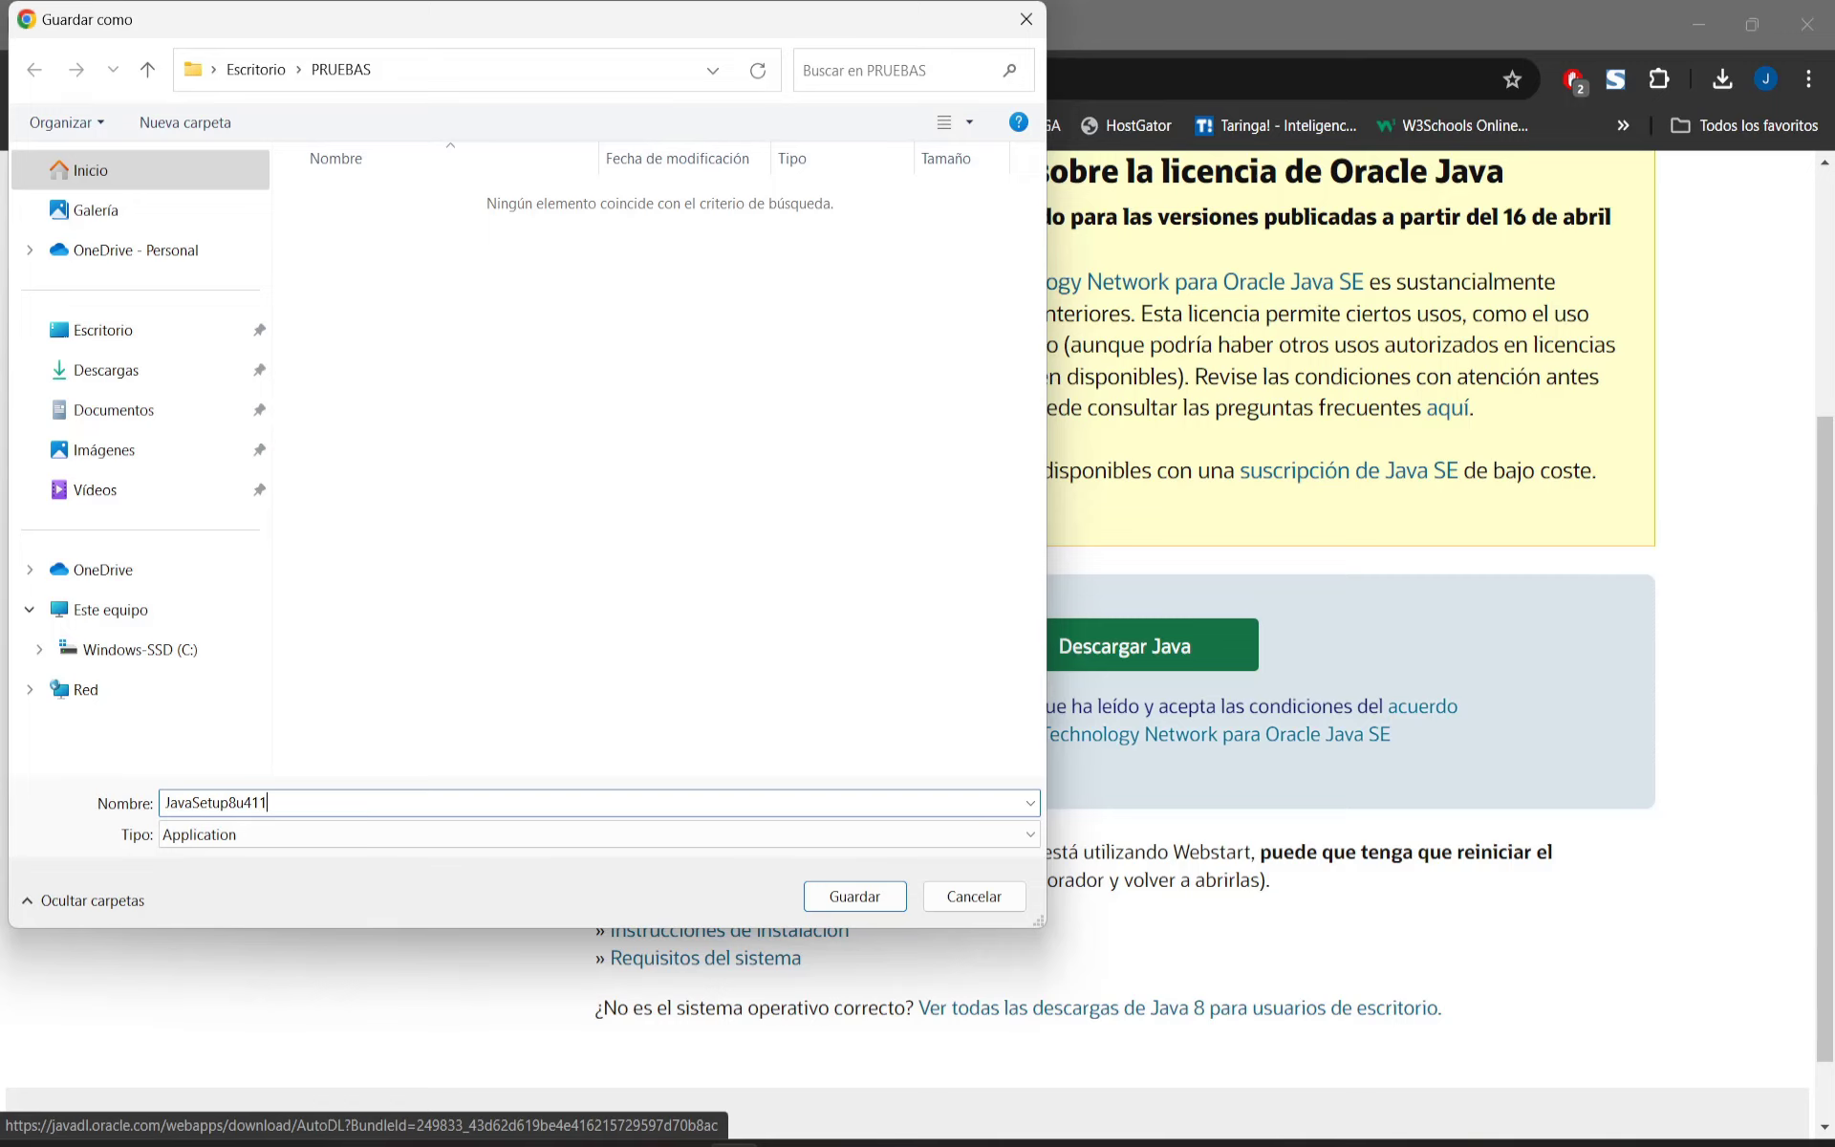
{"action": "left_click", "coordinate": [852, 899]}
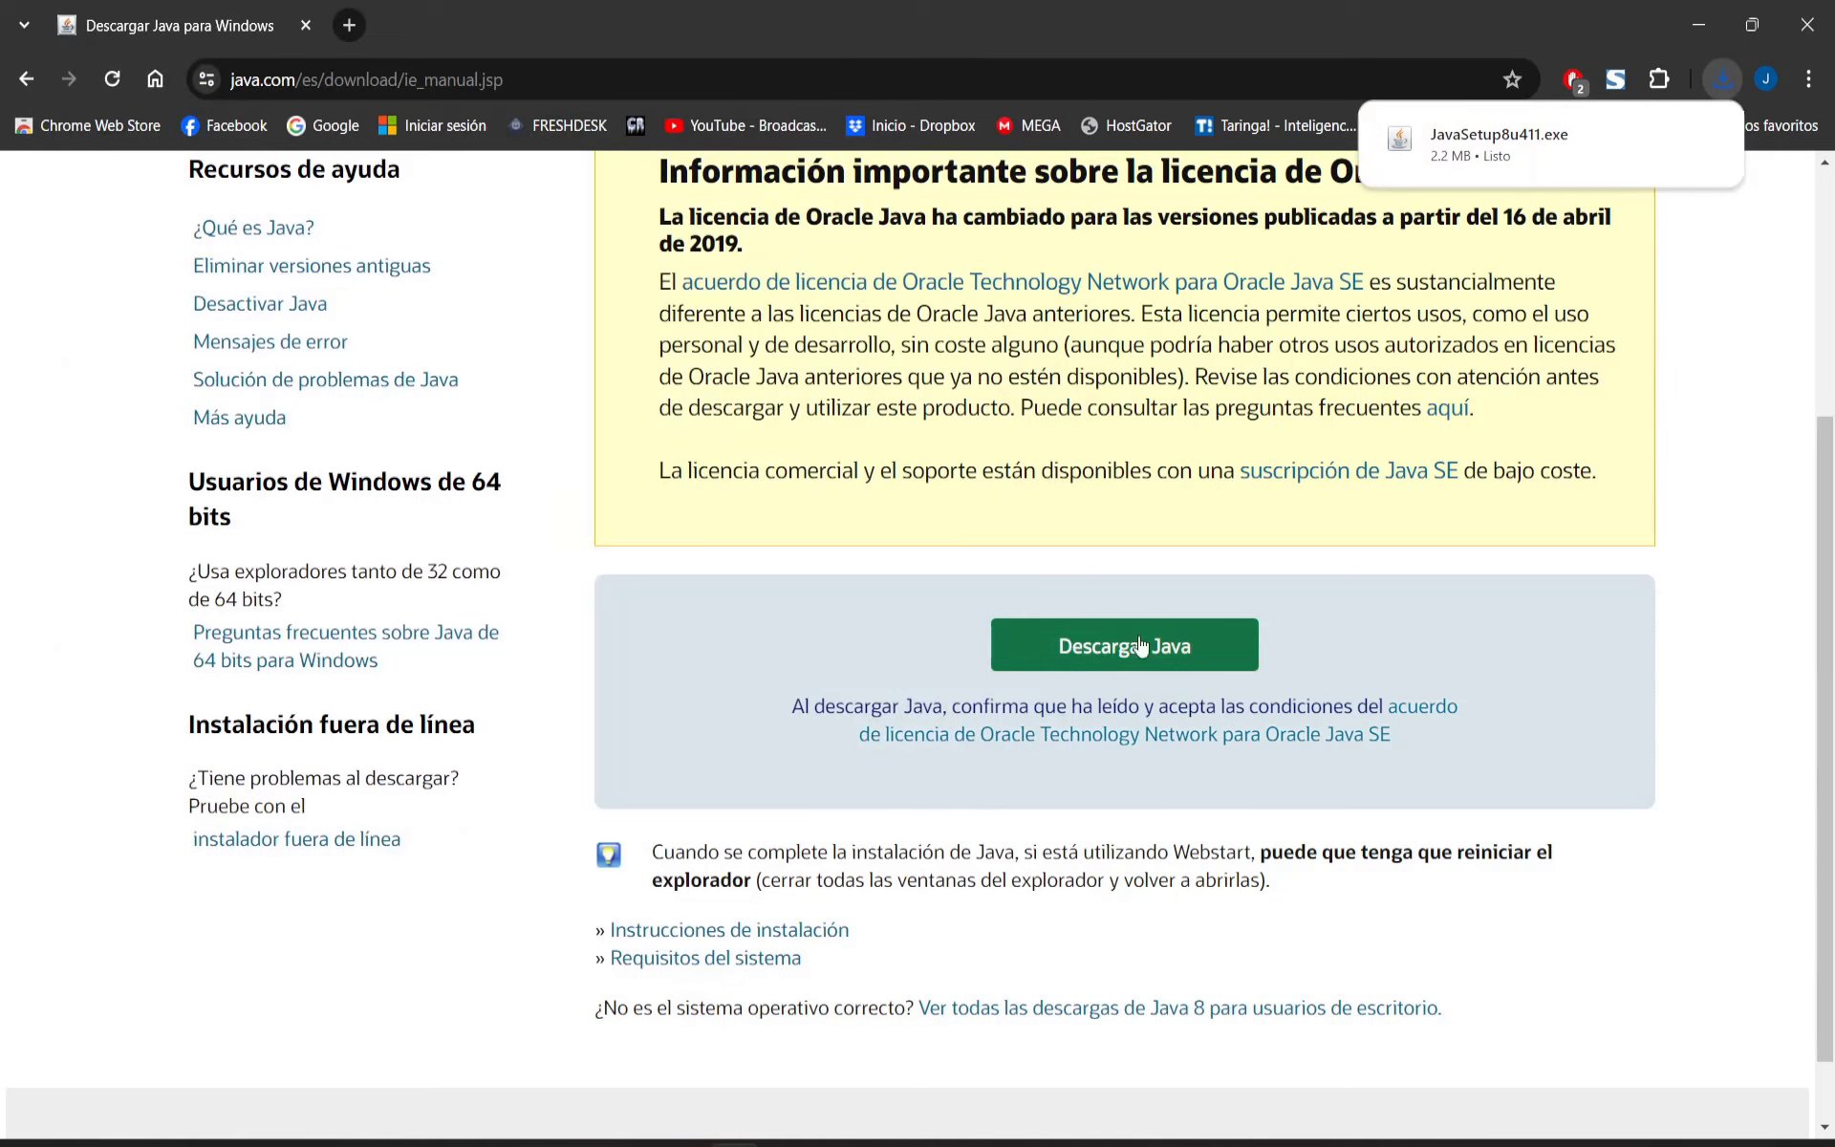
Review the Java download page's version details and show the downloaded JavaSetup8u411.exe in its folder.
{"action": "scroll", "coordinate": [1363, 677], "scroll_direction": "up", "scroll_amount": 1}
{"action": "scroll", "coordinate": [1362, 677], "scroll_direction": "up", "scroll_amount": 5}
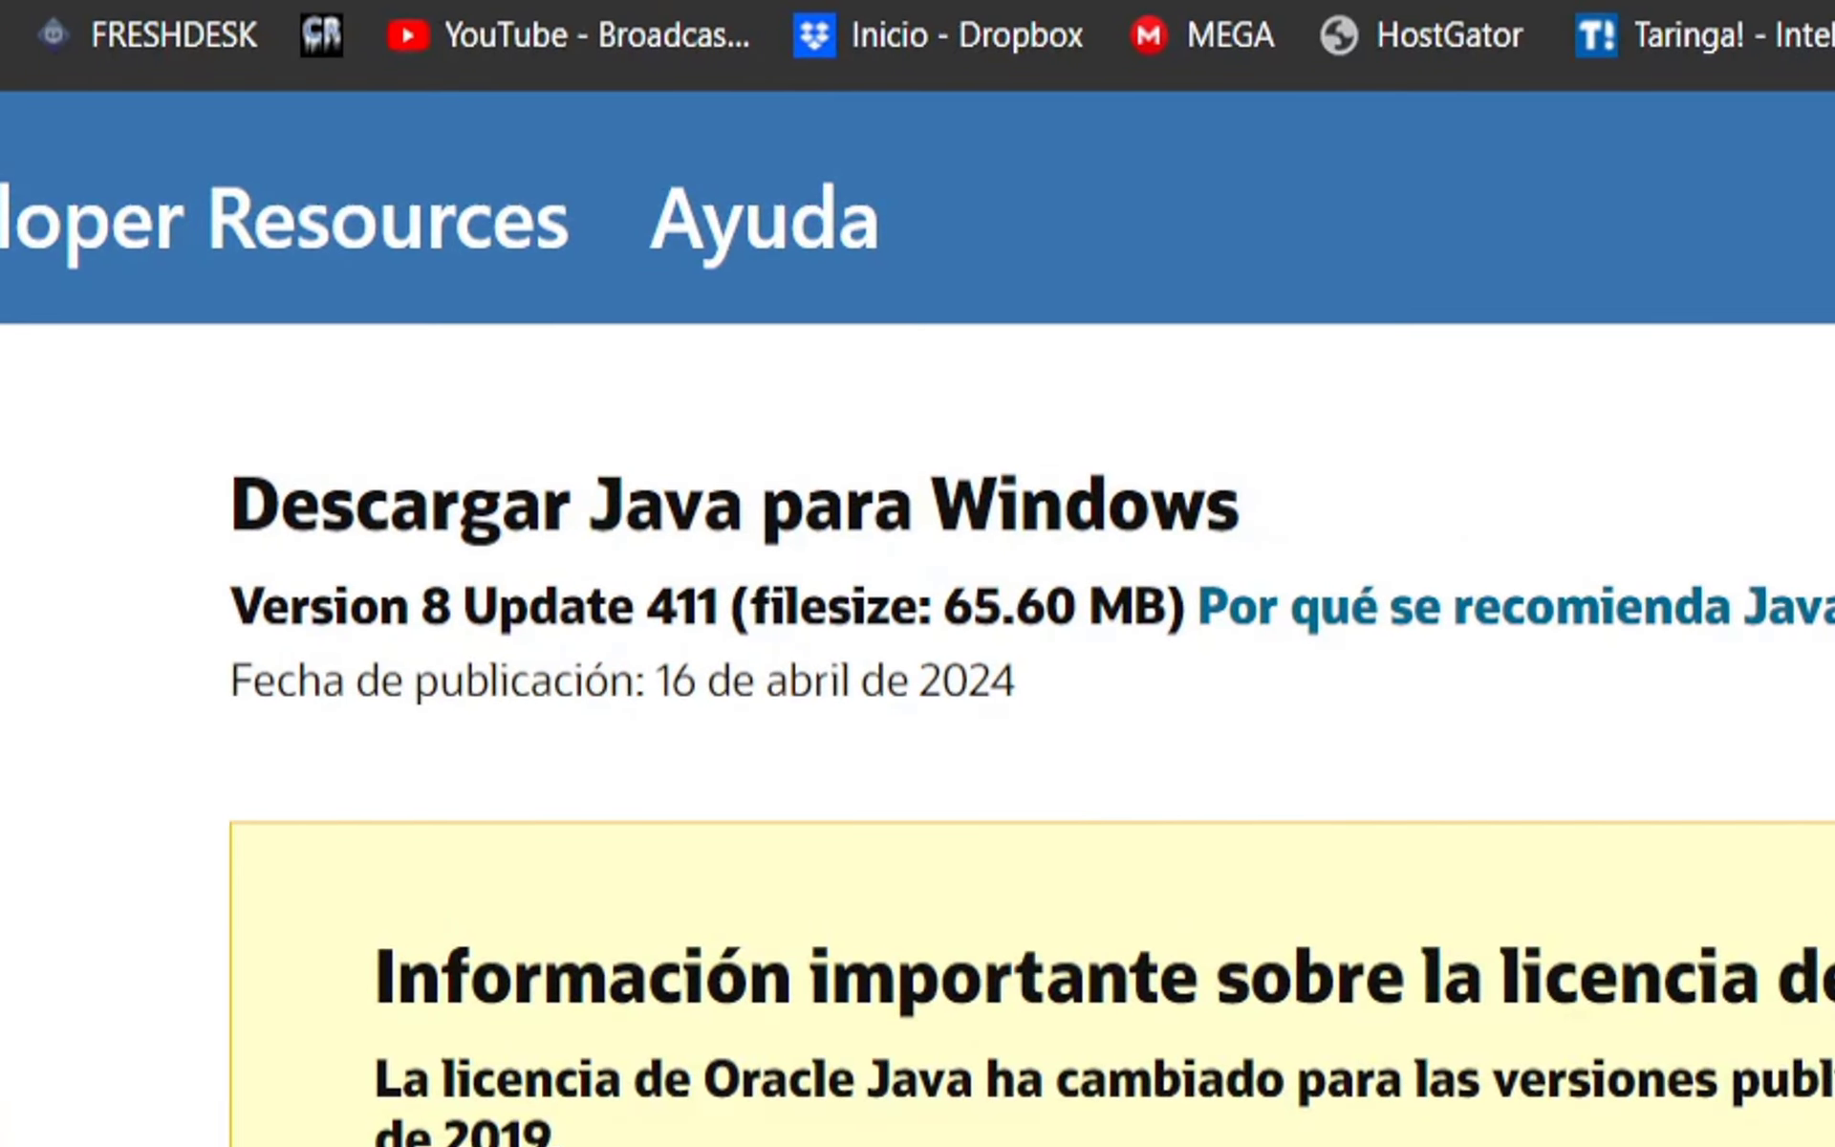
{"action": "scroll", "coordinate": [1797, 1118], "scroll_direction": "down", "scroll_amount": 5}
{"action": "scroll", "coordinate": [1797, 1119], "scroll_direction": "up", "scroll_amount": 5}
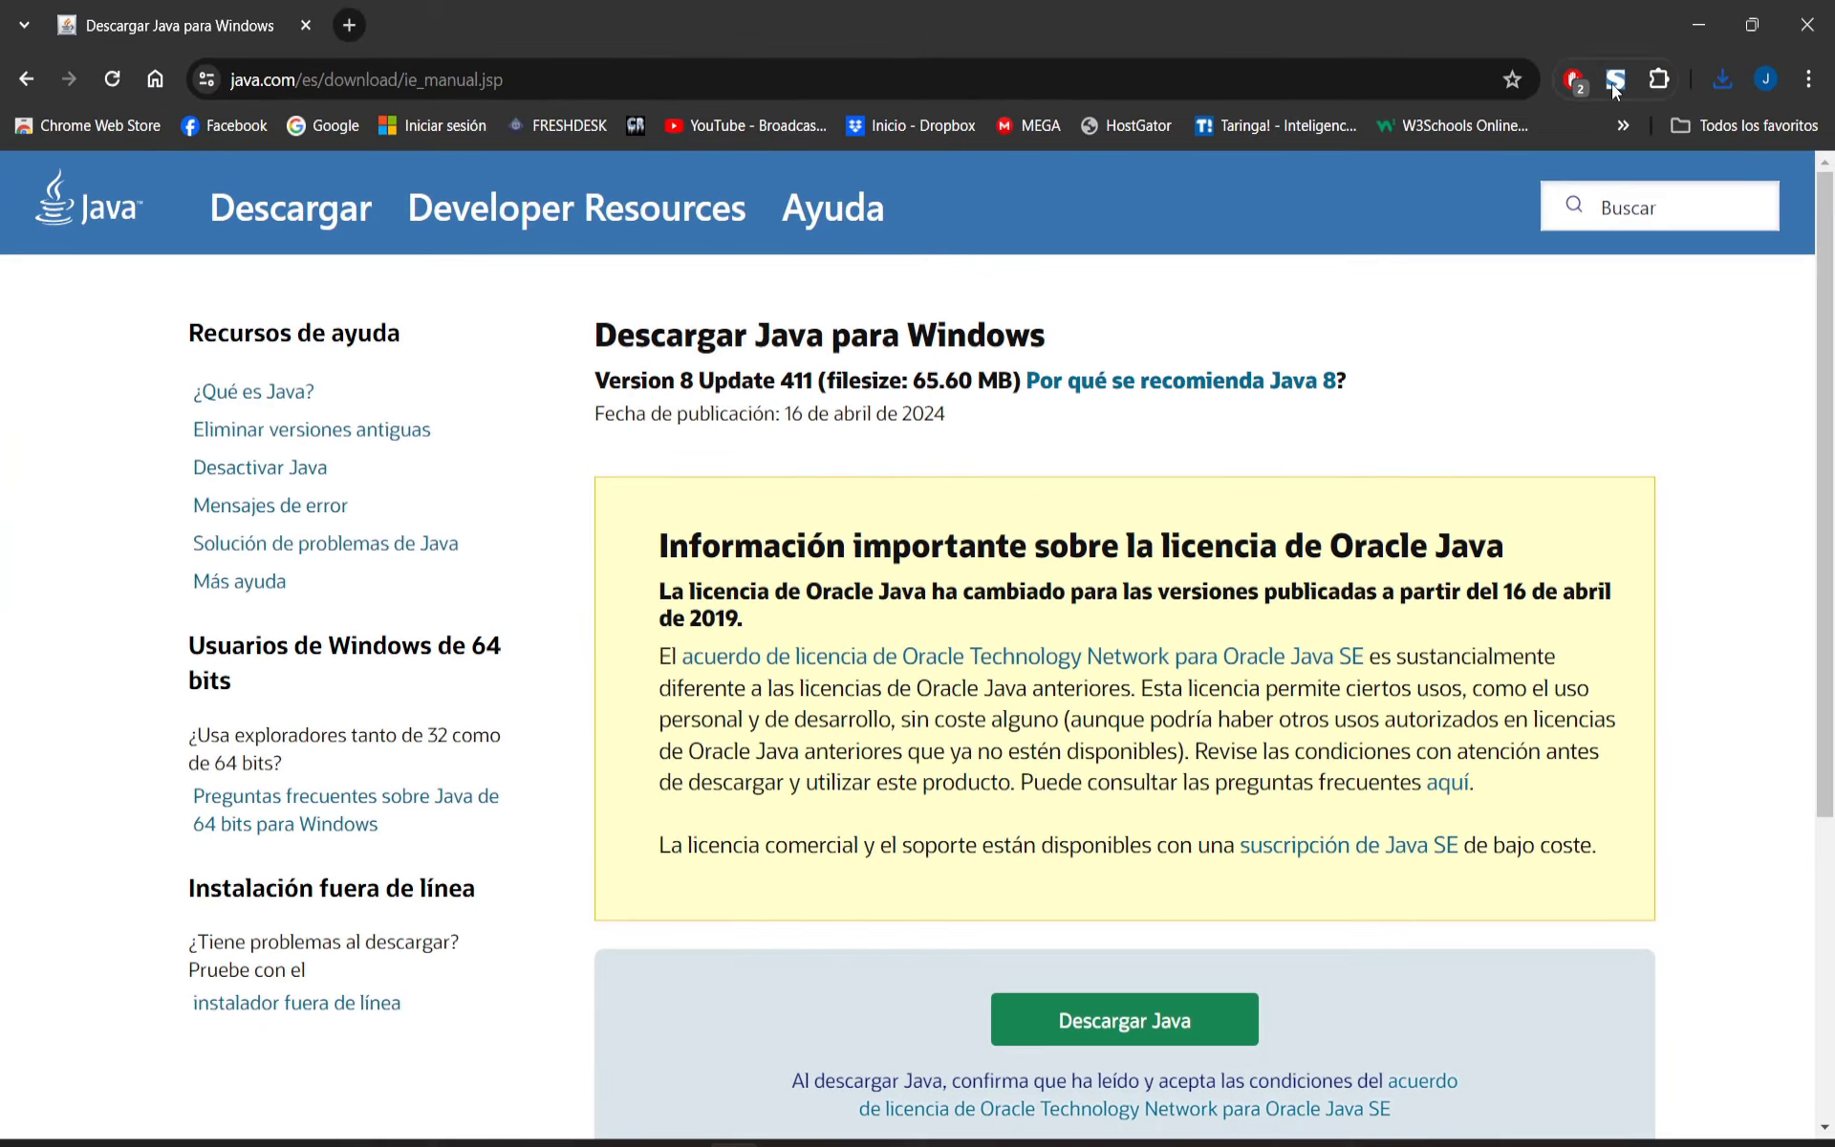
{"action": "left_click", "coordinate": [1659, 81]}
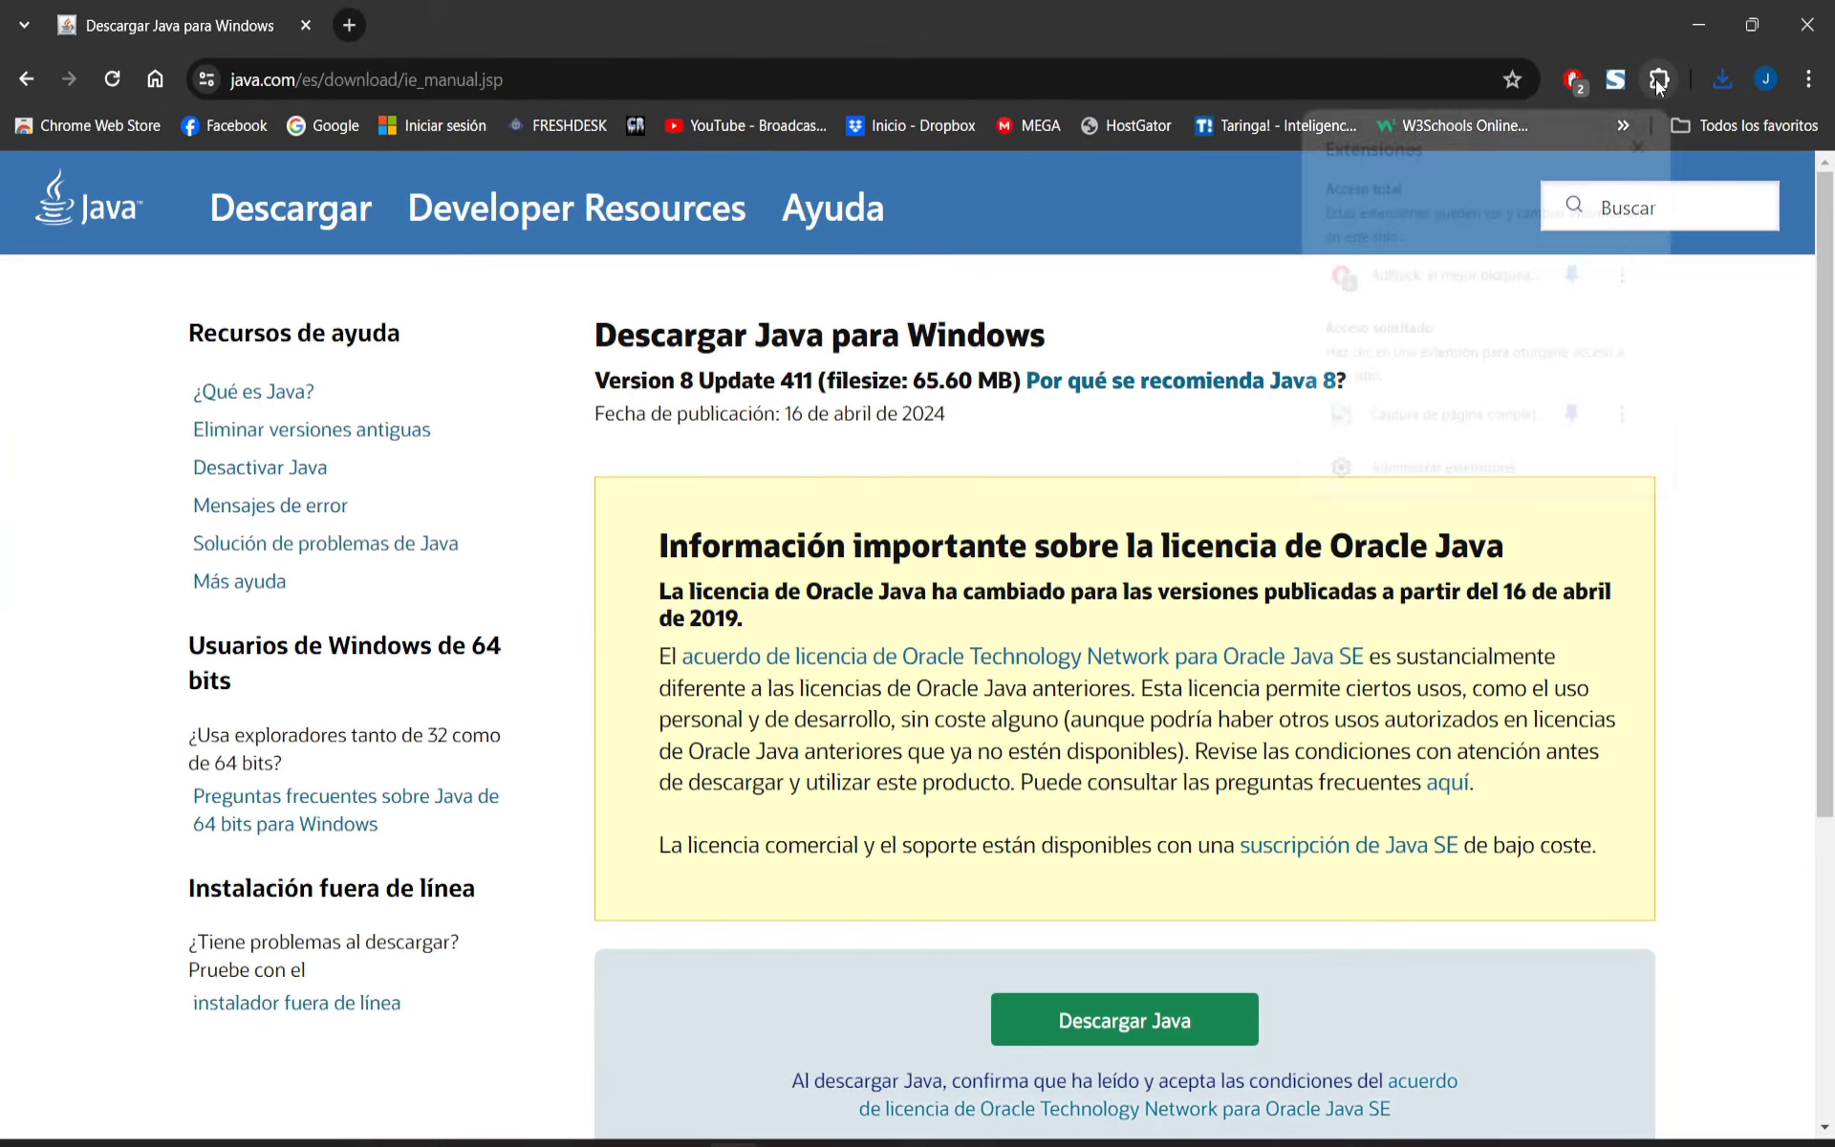
{"action": "left_click", "coordinate": [1740, 369]}
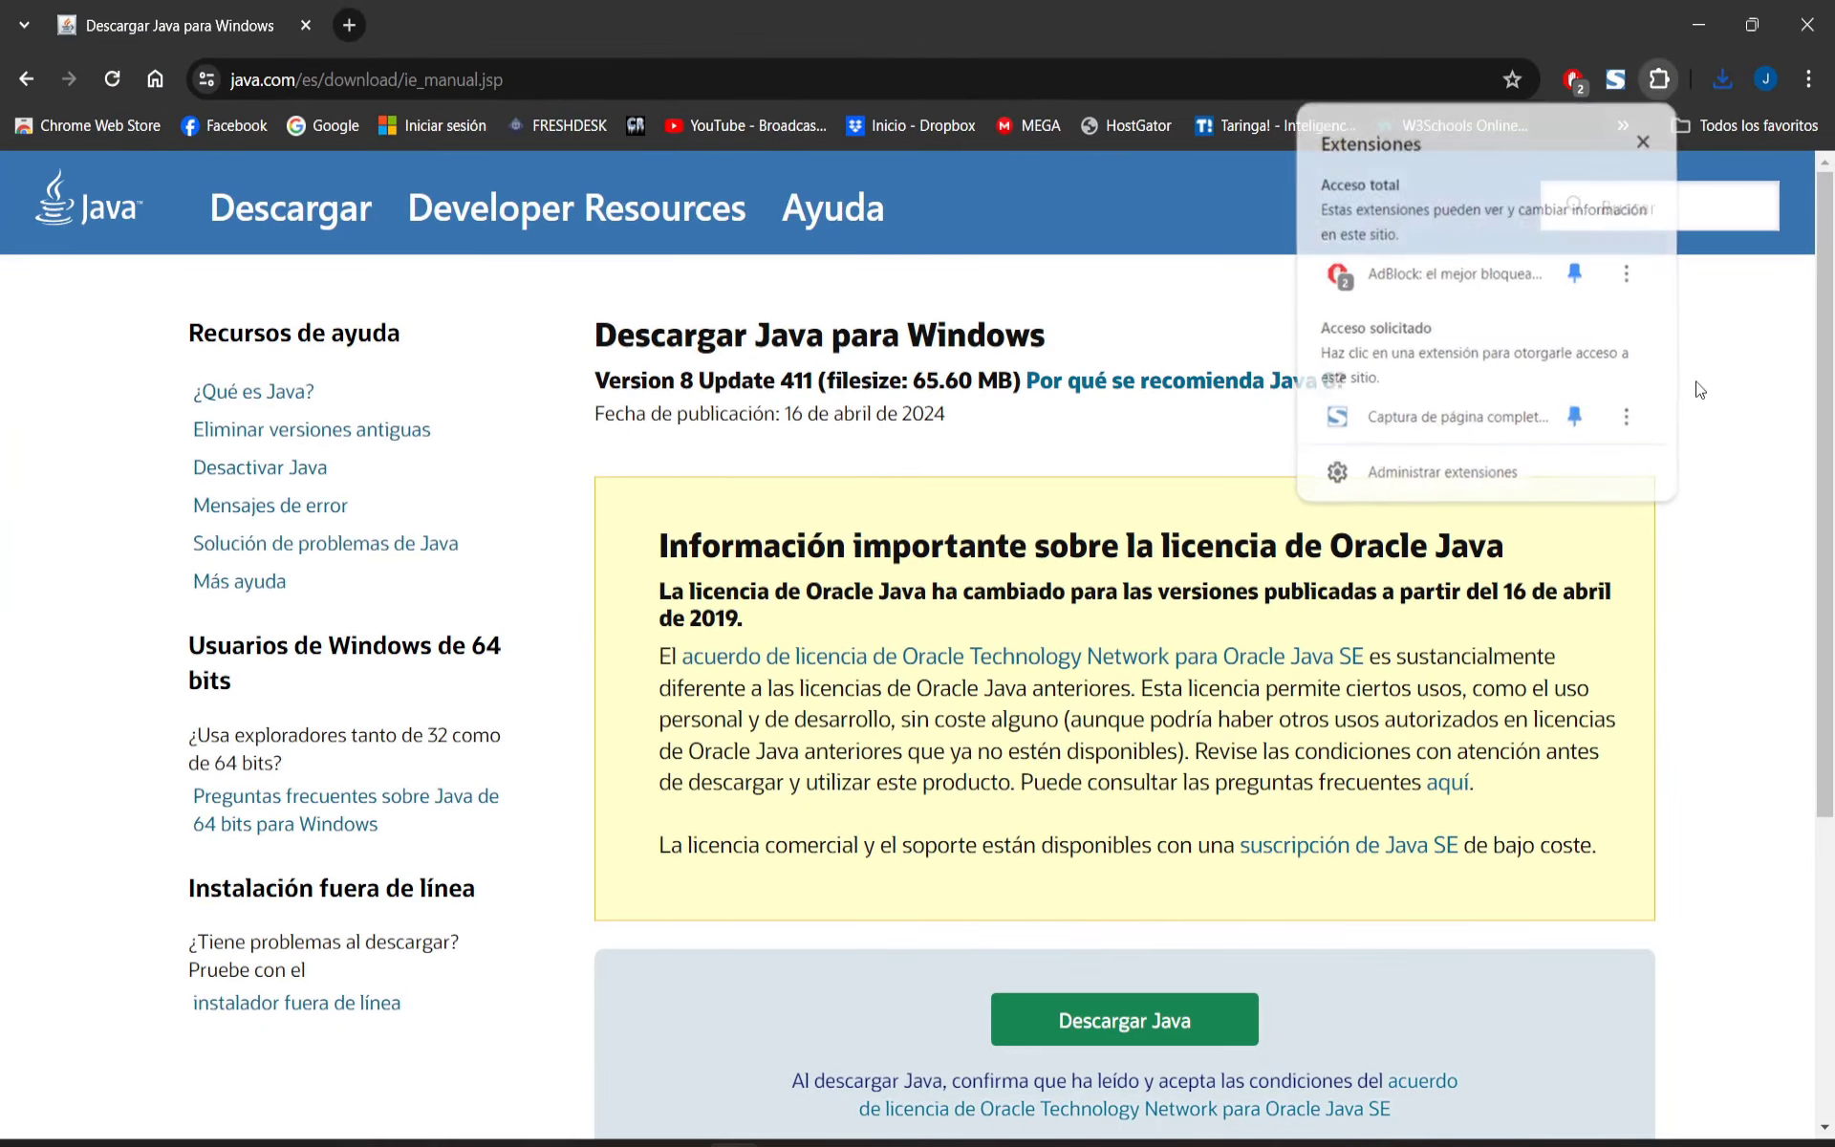
{"action": "left_click", "coordinate": [1720, 82]}
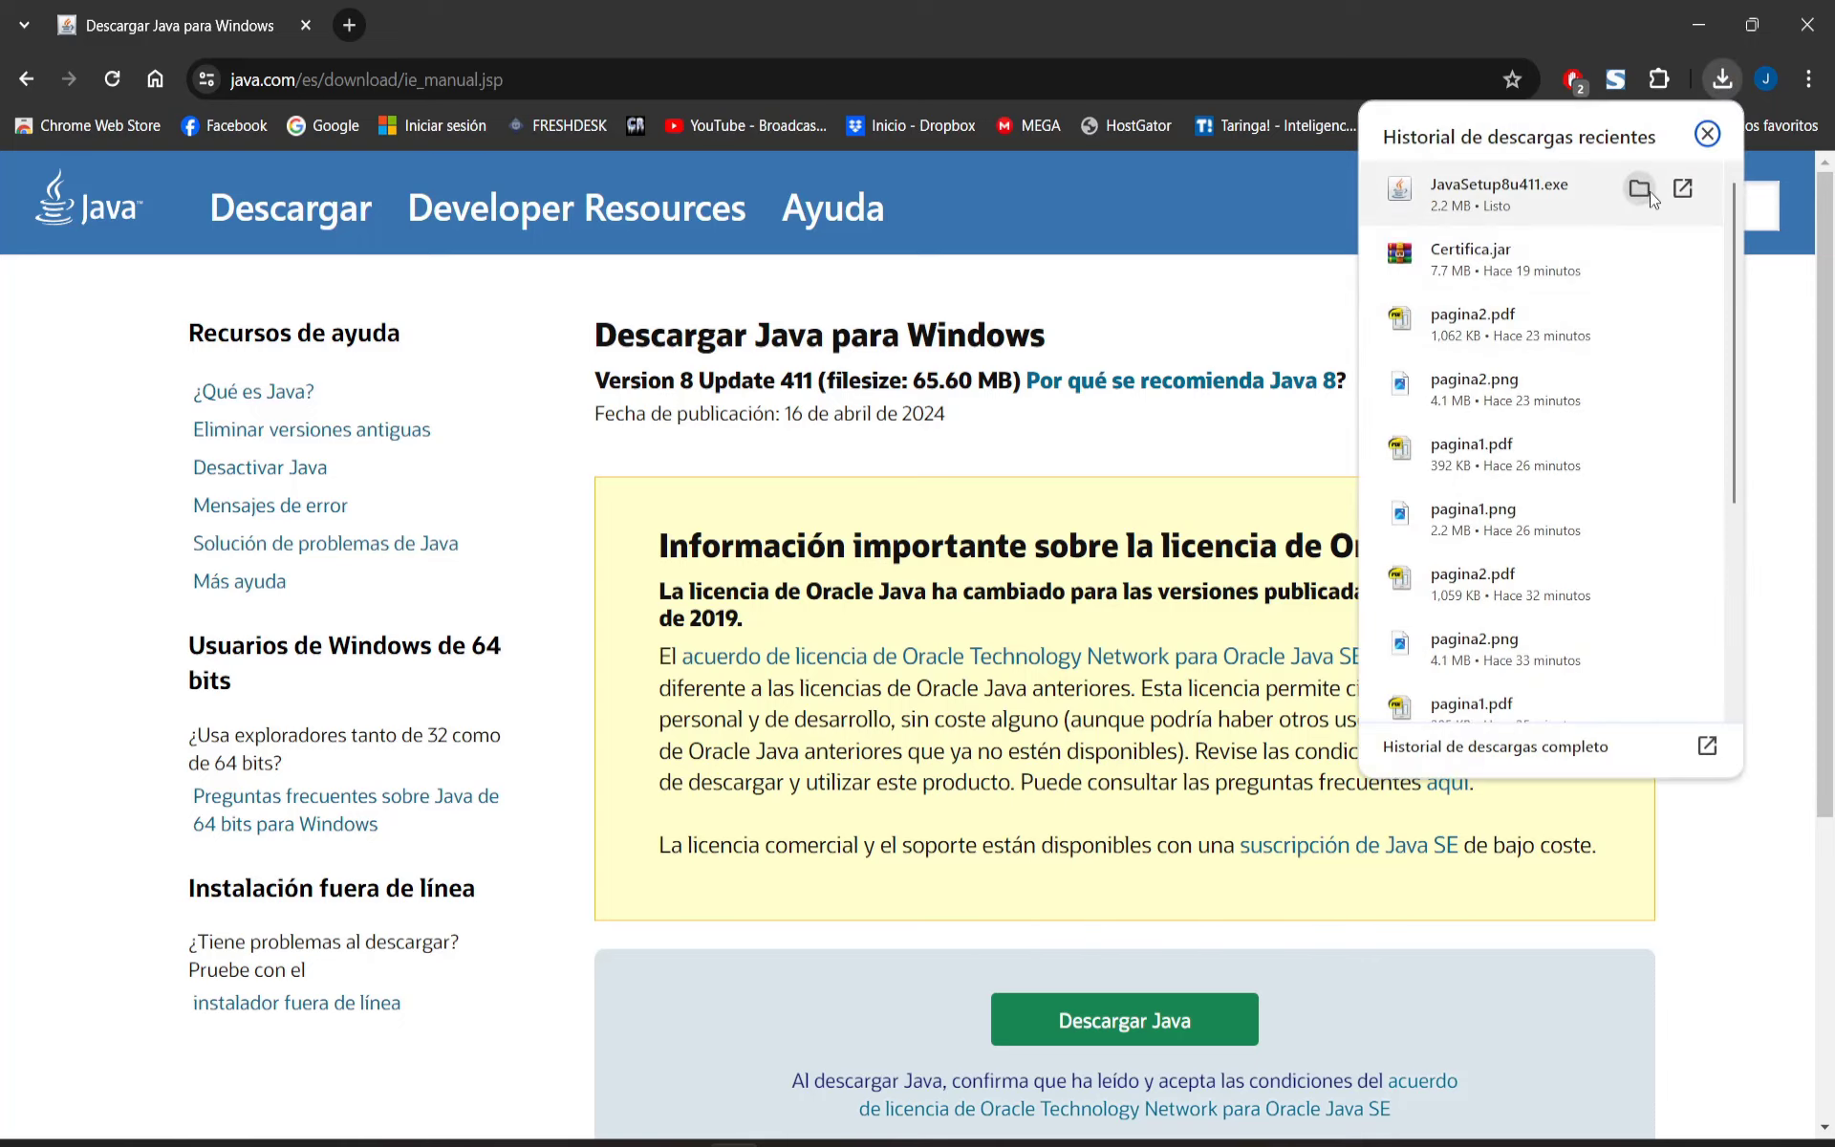
{"action": "left_click", "coordinate": [1640, 189]}
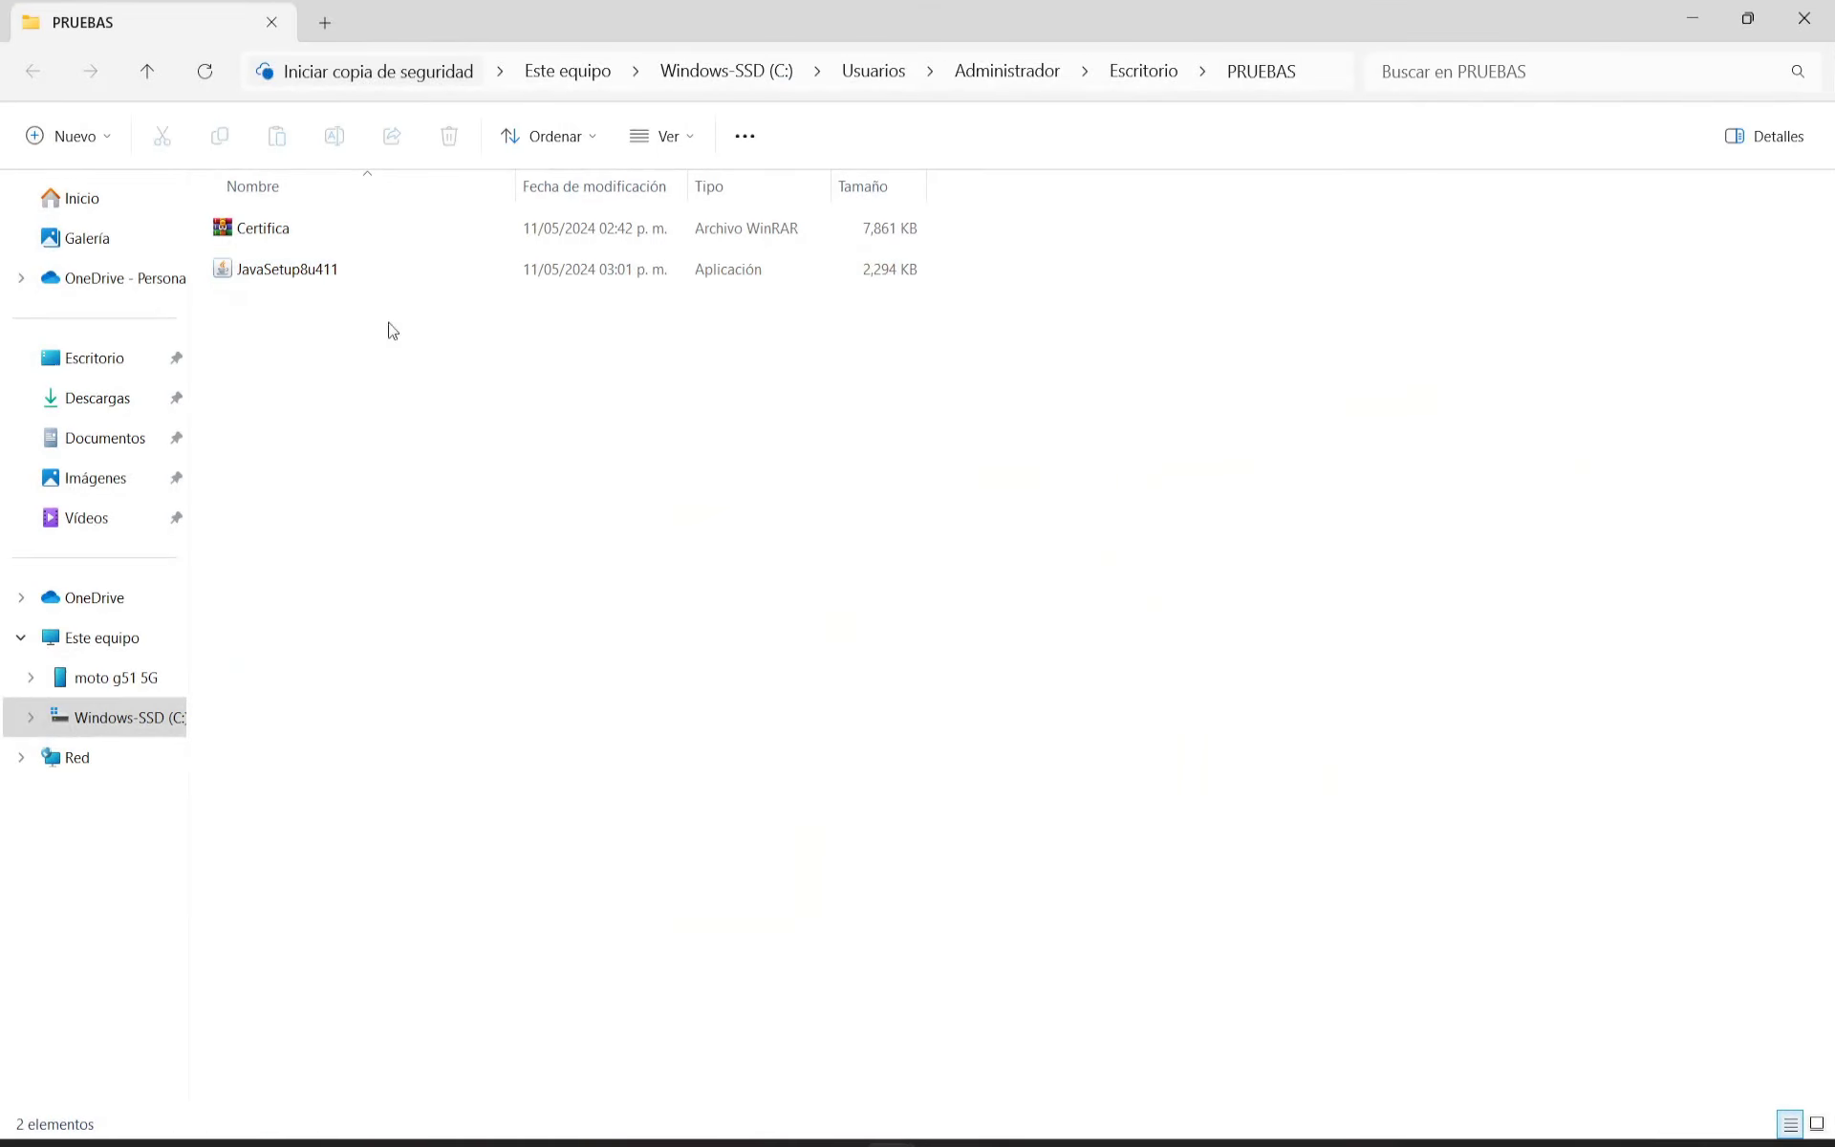
Run JavaSetup8u411 from the PRUEBAS folder and start the Java installation in the default destination folder.
{"action": "left_click", "coordinate": [276, 274]}
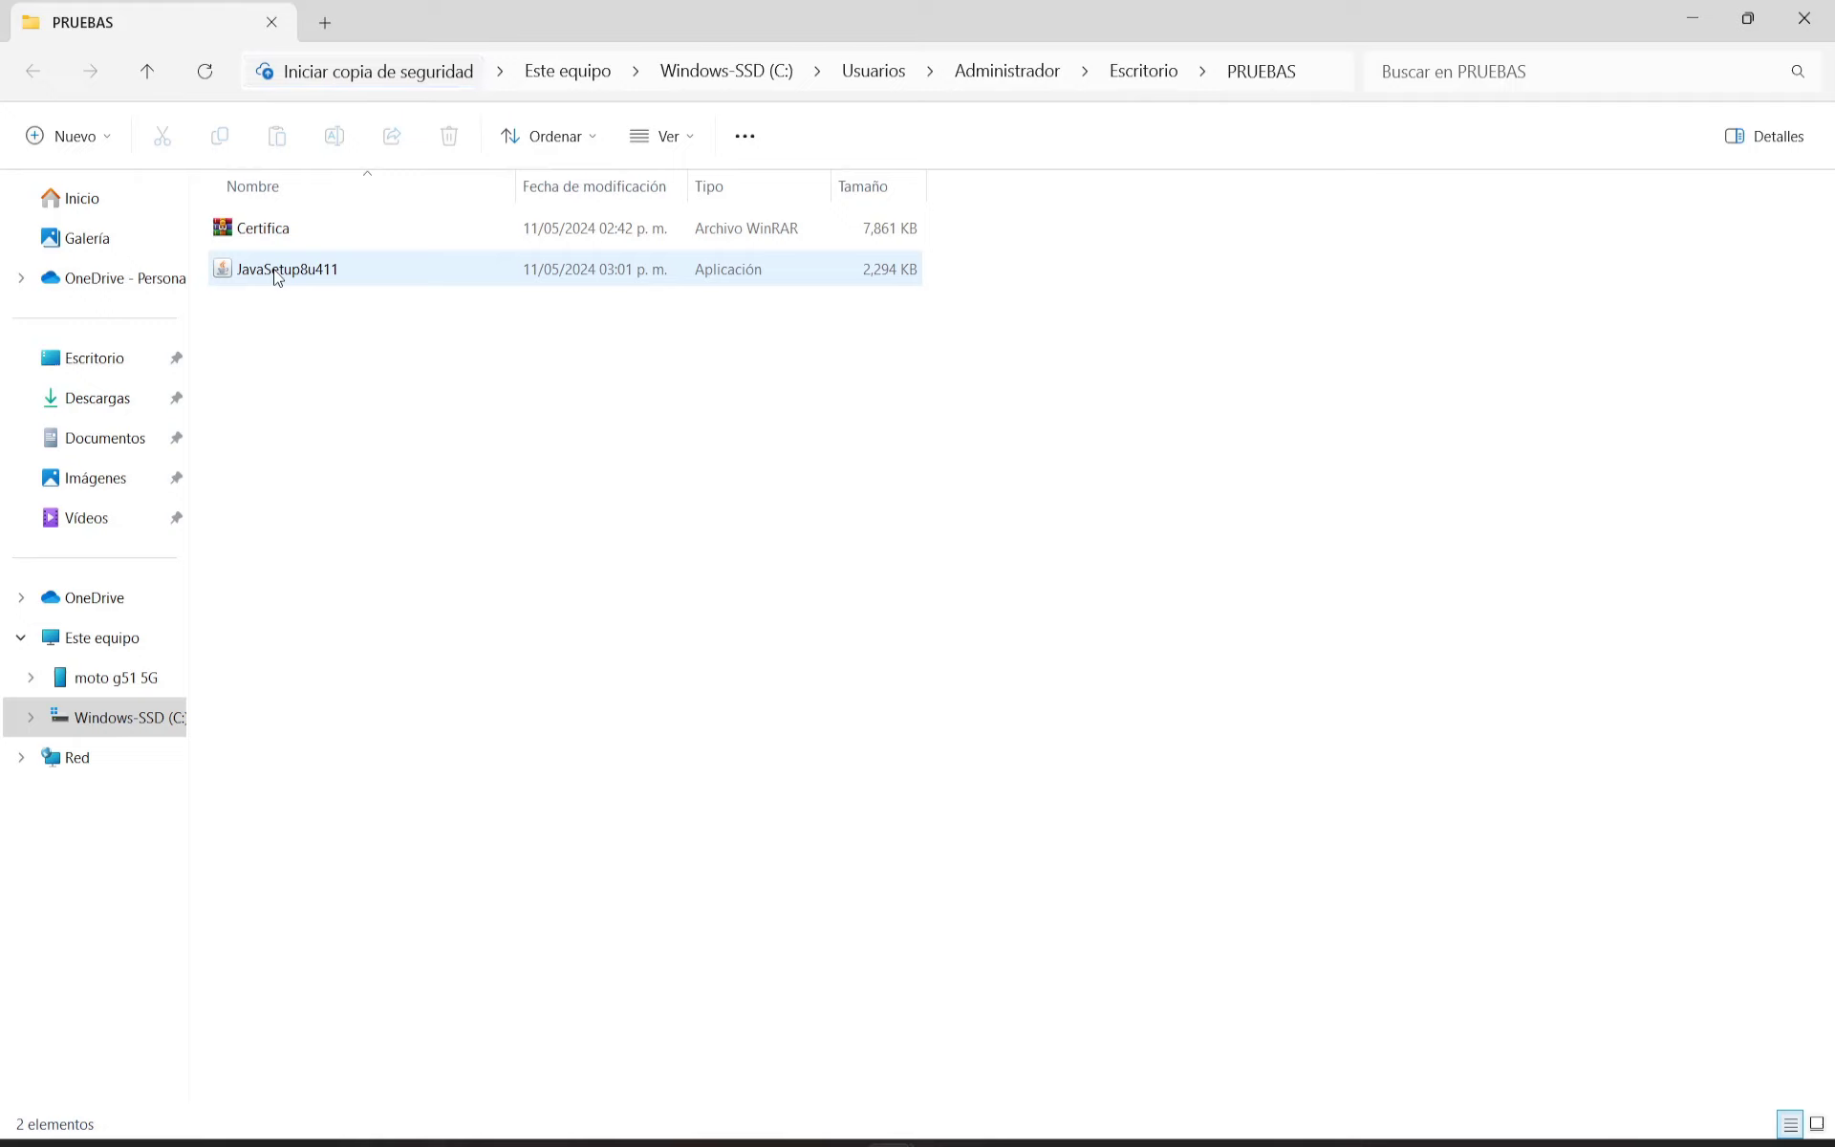
{"action": "double_click", "coordinate": [277, 273]}
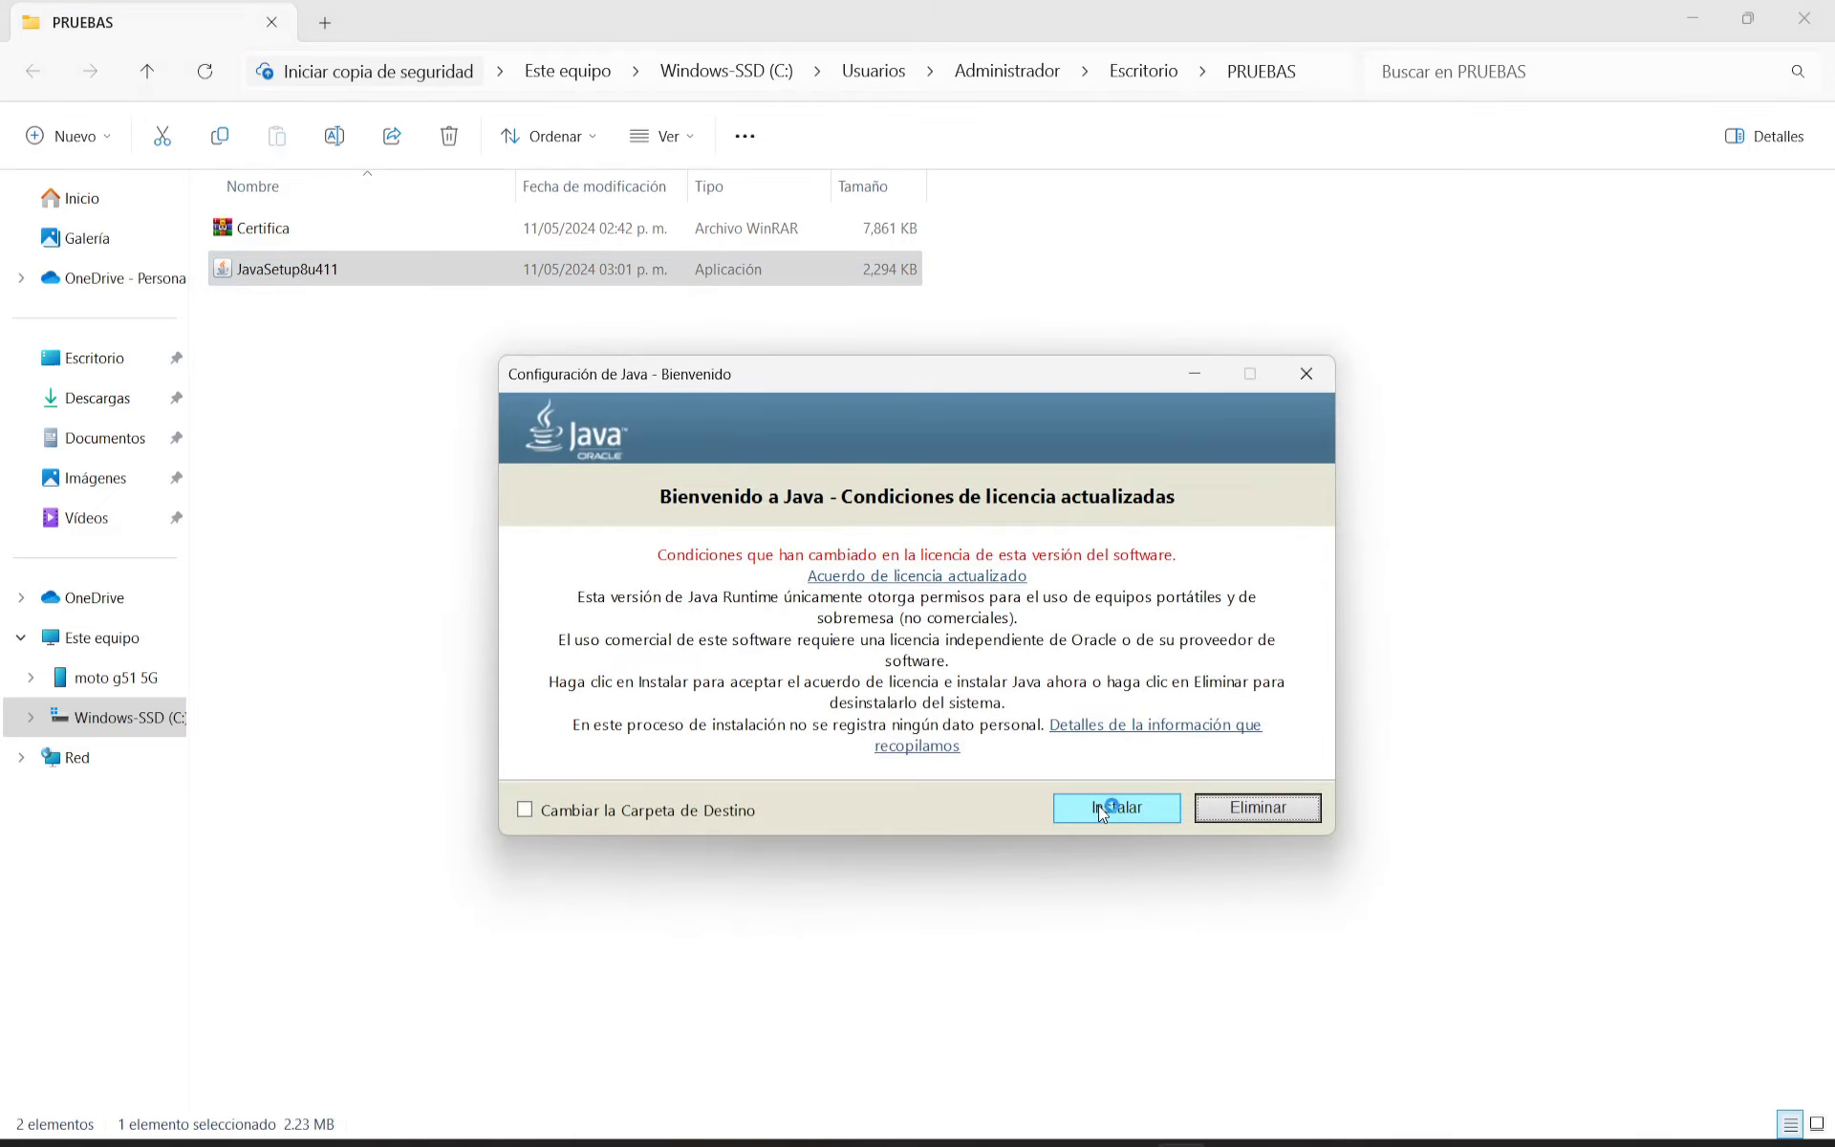
{"action": "left_click", "coordinate": [1103, 810]}
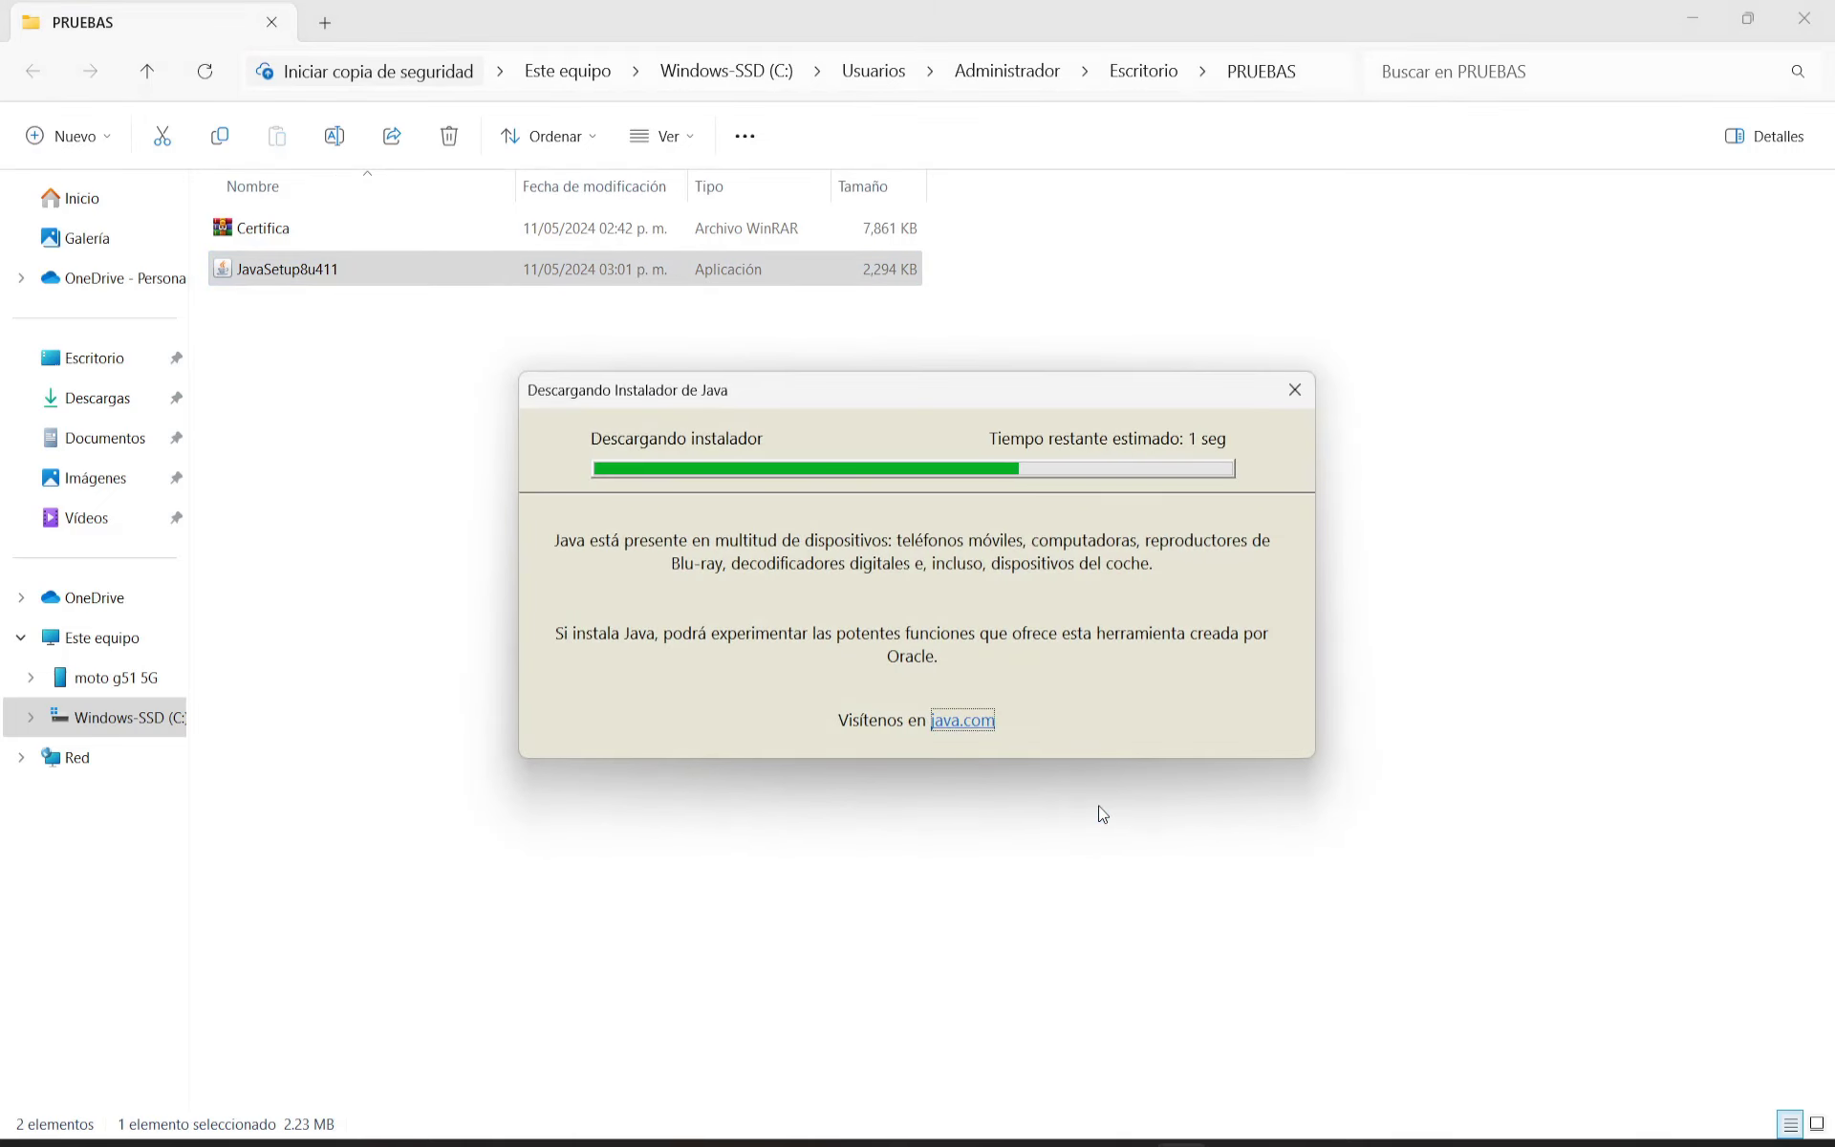